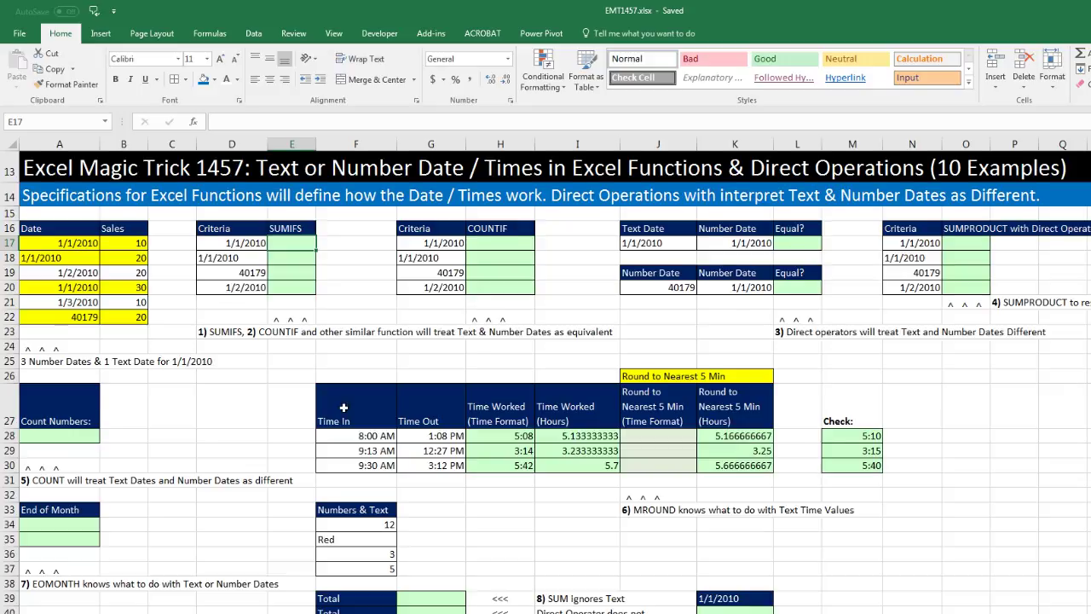
Inspect the Date column, revealing A18's apostrophe text date versus A17's number date
scroll(344, 408, "up", 4)
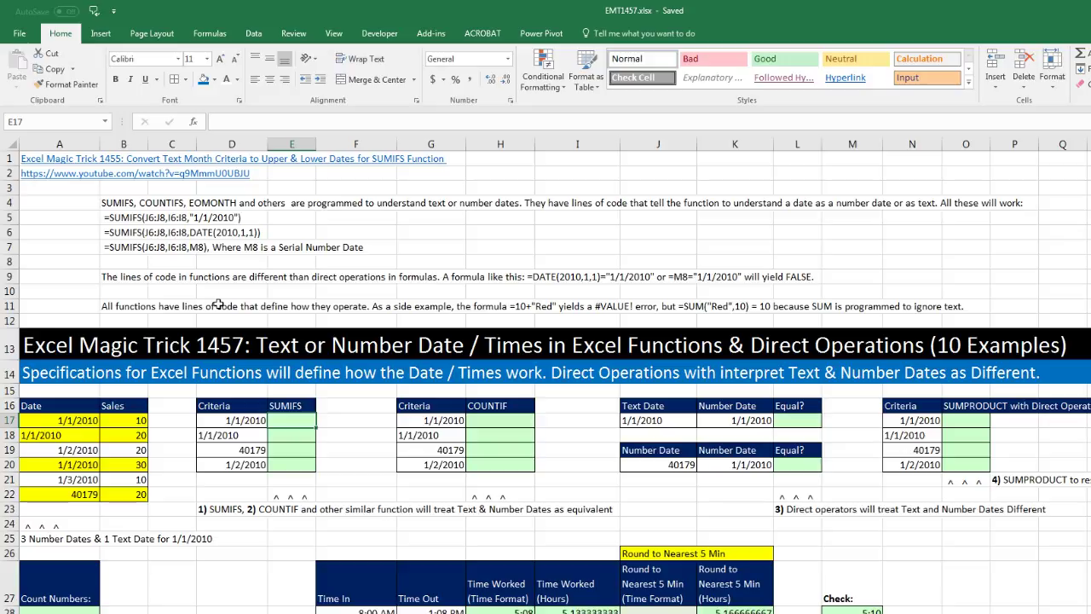
scroll(218, 304, "down", 4)
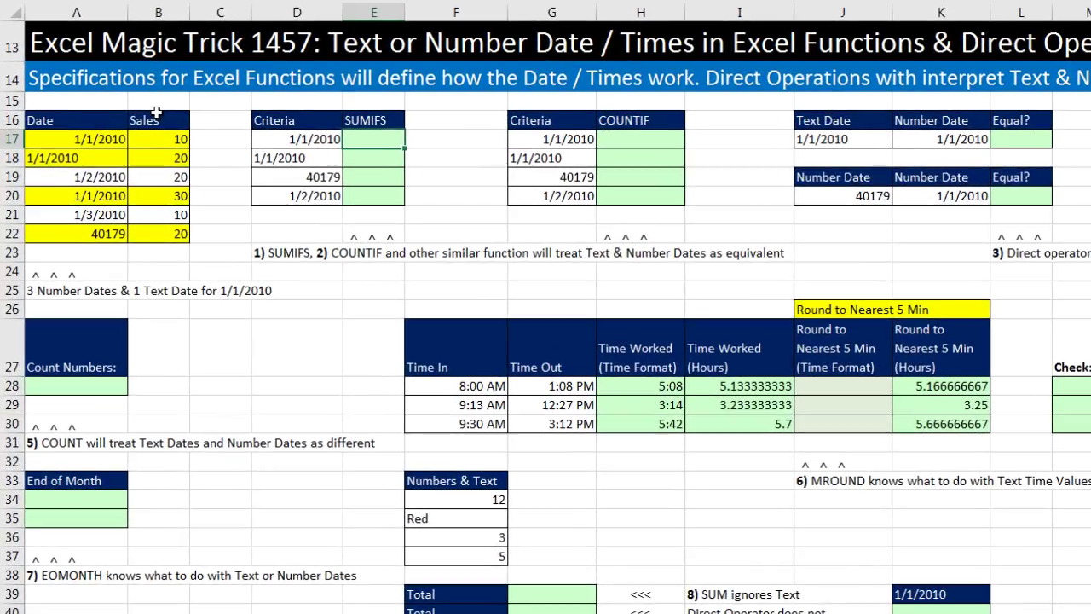
left_click(110, 159)
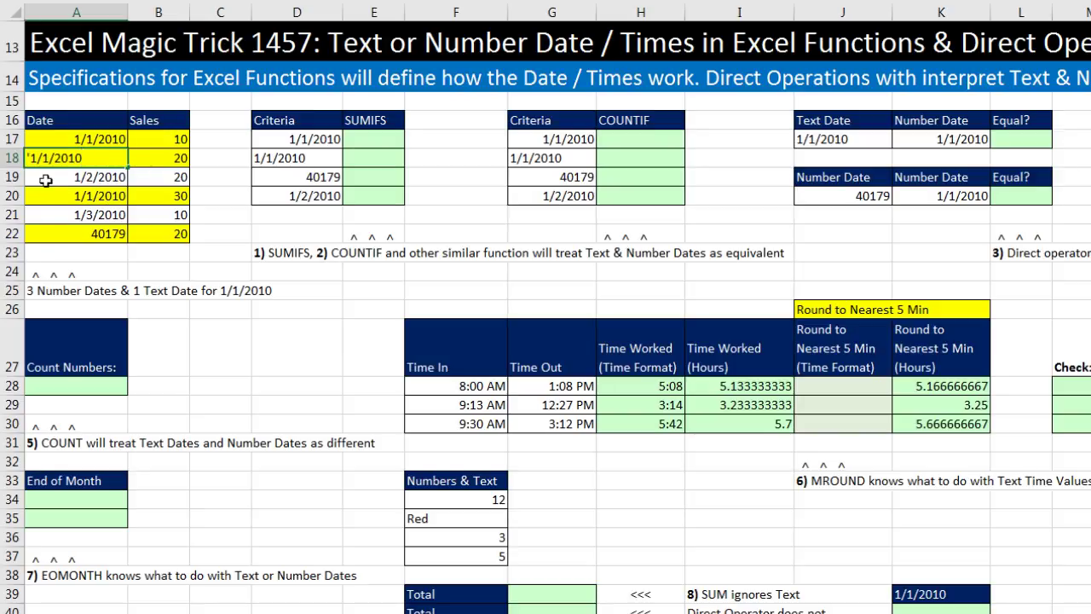
key("F2")
key("Return")
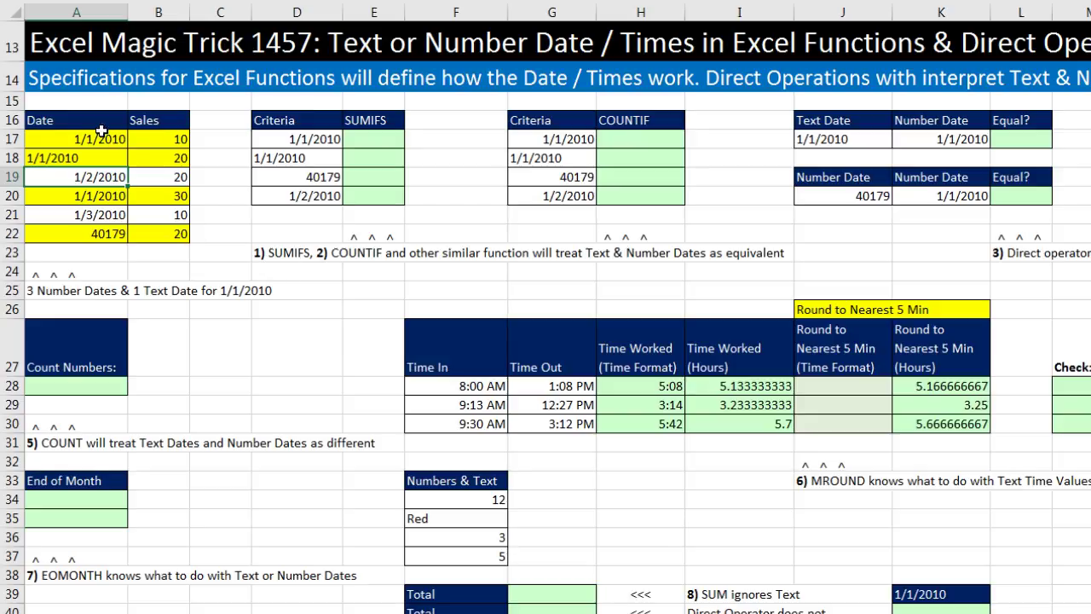
left_click(87, 161)
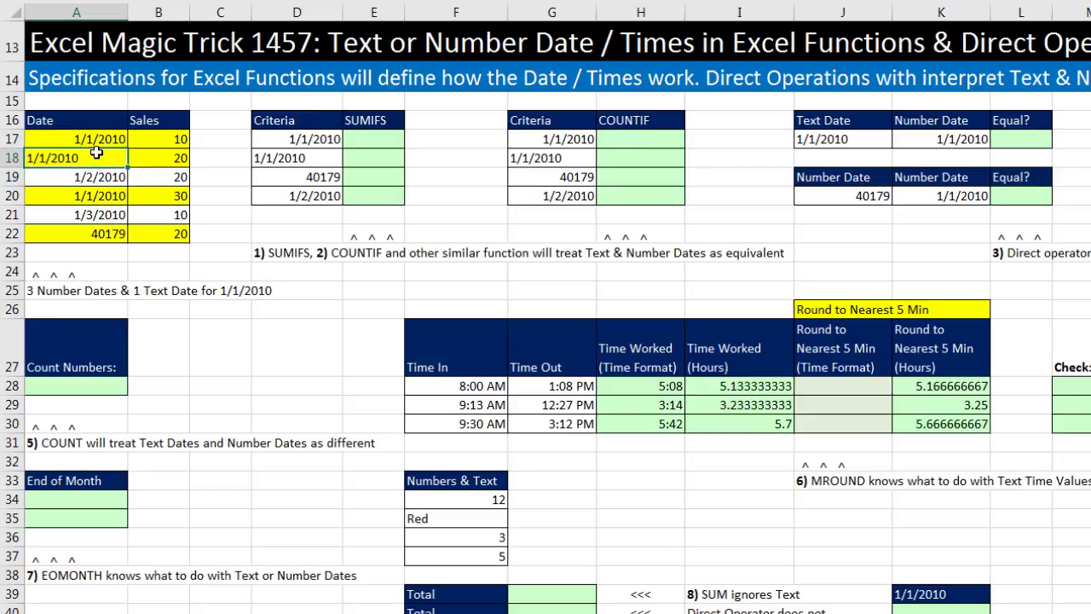
left_click(109, 143)
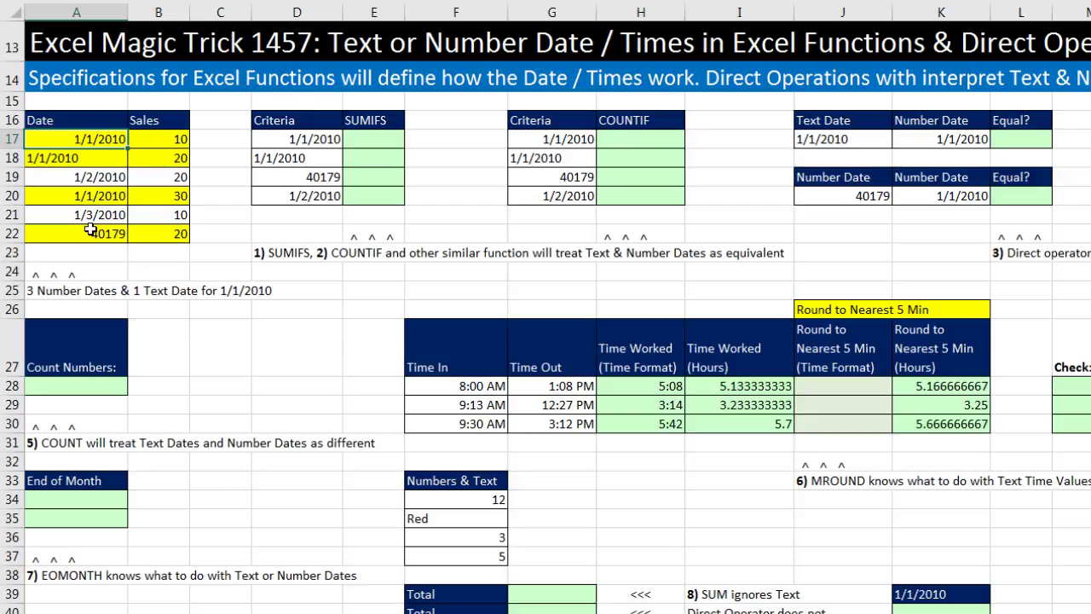
Review the criteria cells D17:D20, including the serial 40179 and 1/2/2010
left_click(397, 138)
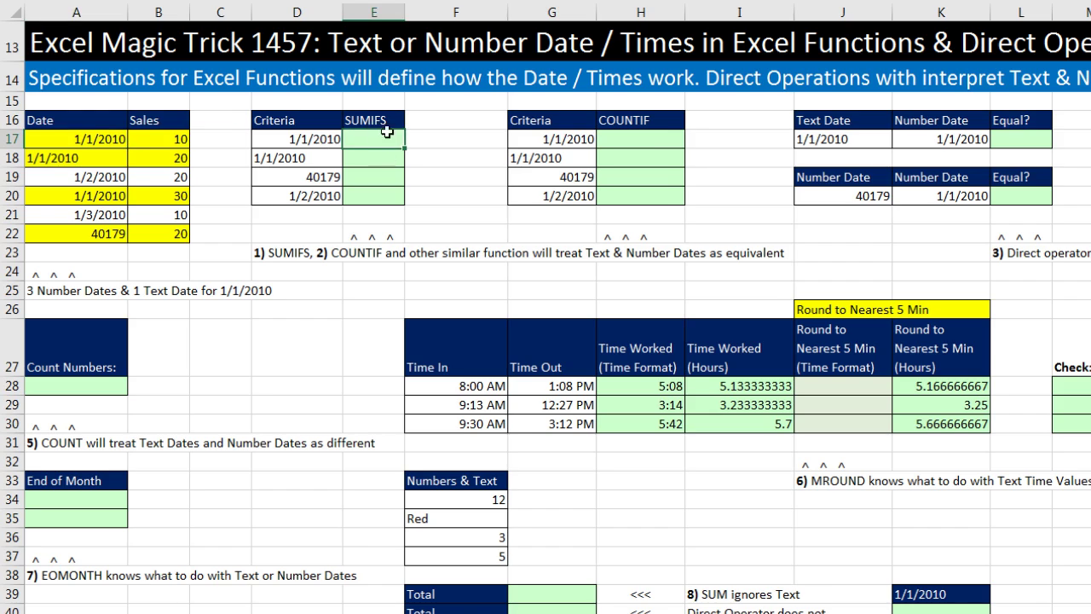
scroll(655, 153, "down", 1)
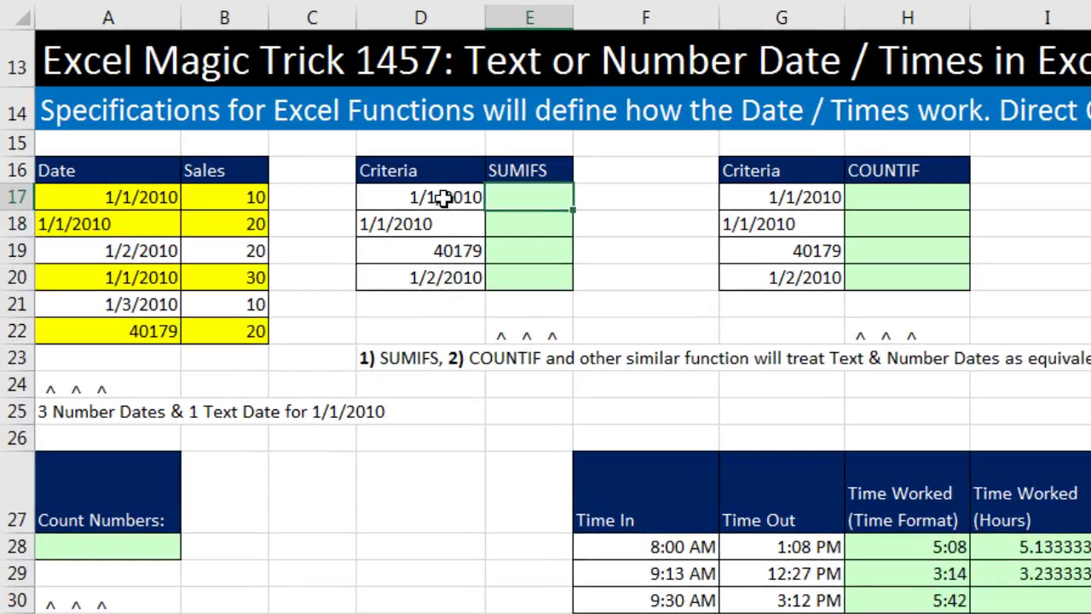
left_click(443, 198)
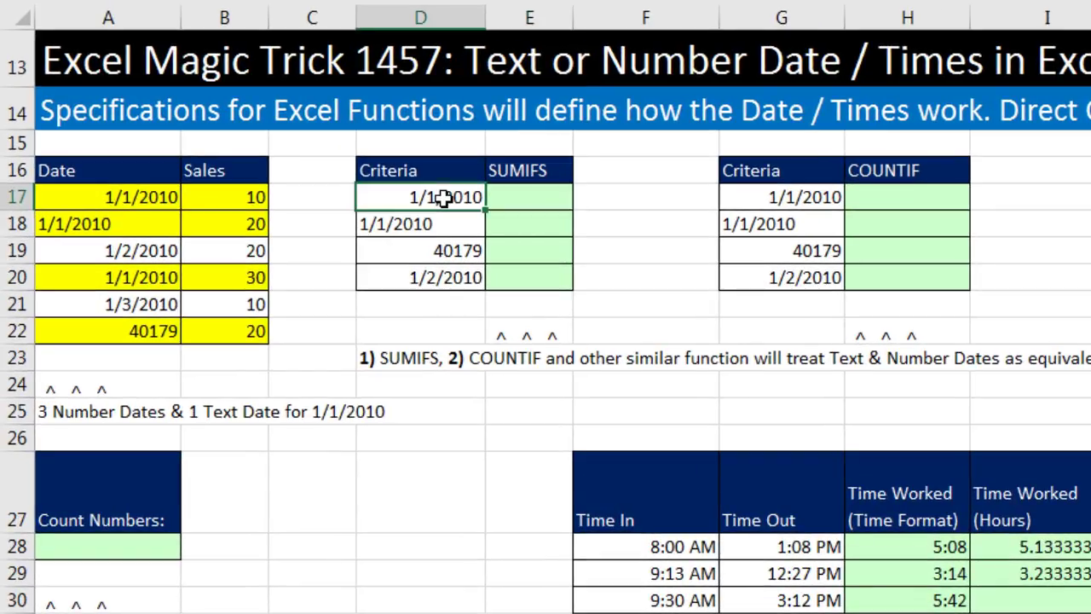
left_click(458, 253)
left_click(459, 280)
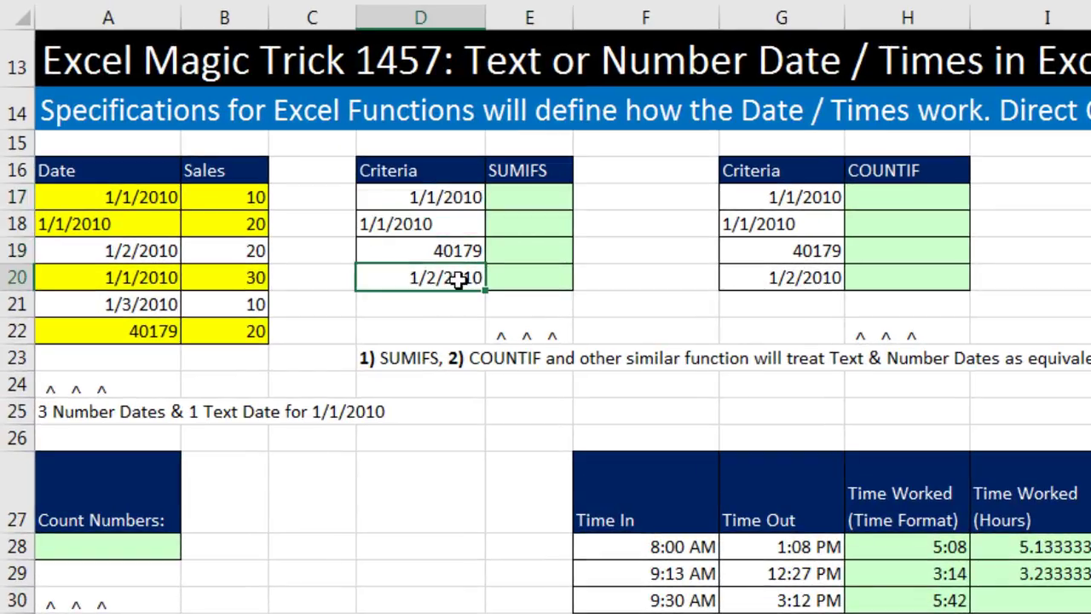
left_click(434, 224)
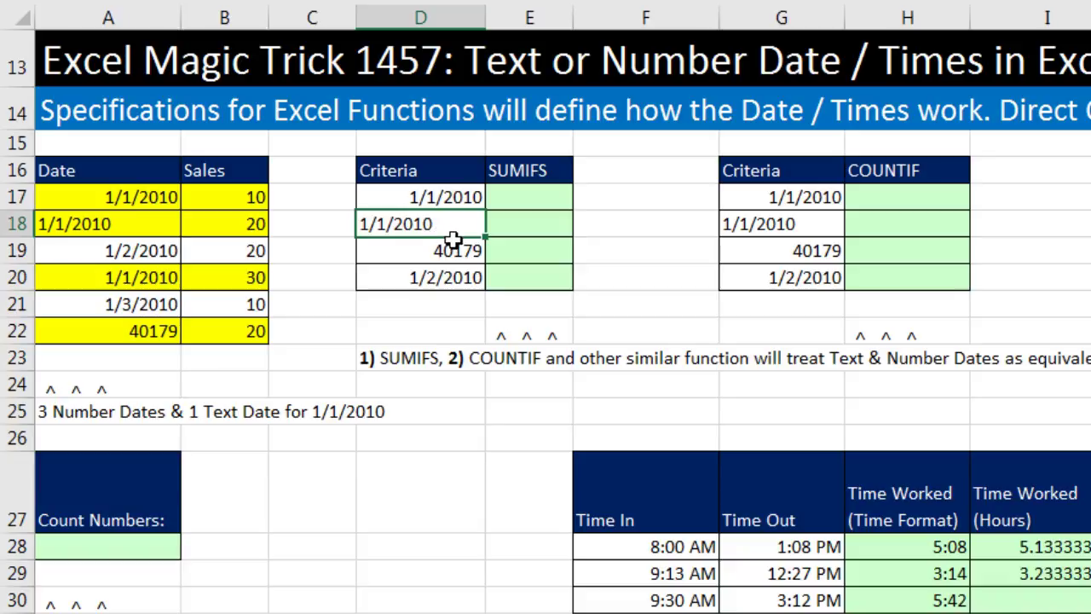
left_click(452, 201)
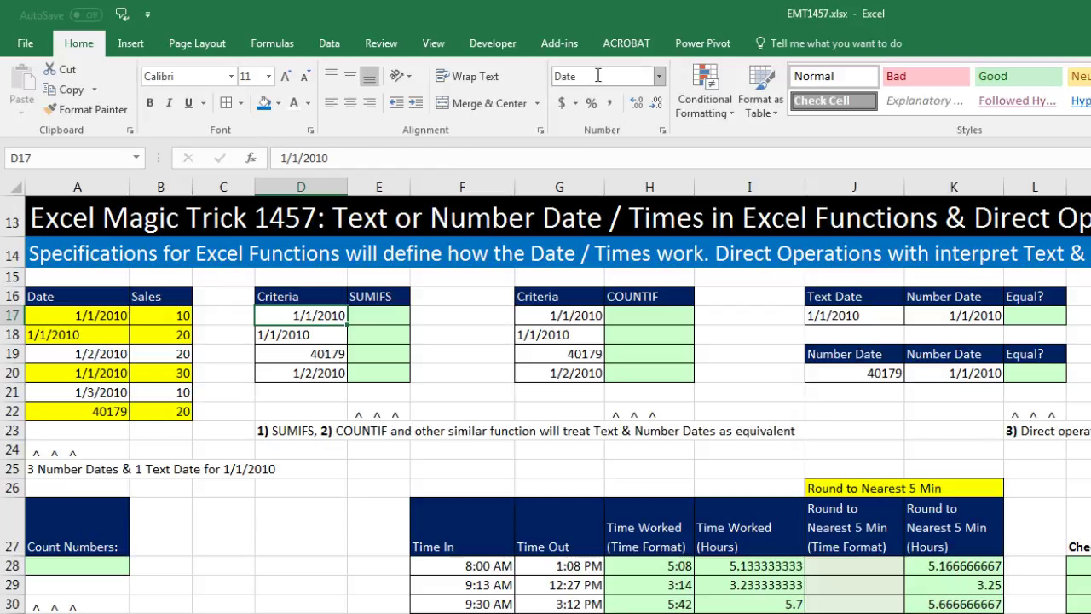
Temporarily show D17 as the number 40179 and D19 as a short date, undoing both
left_click(661, 78)
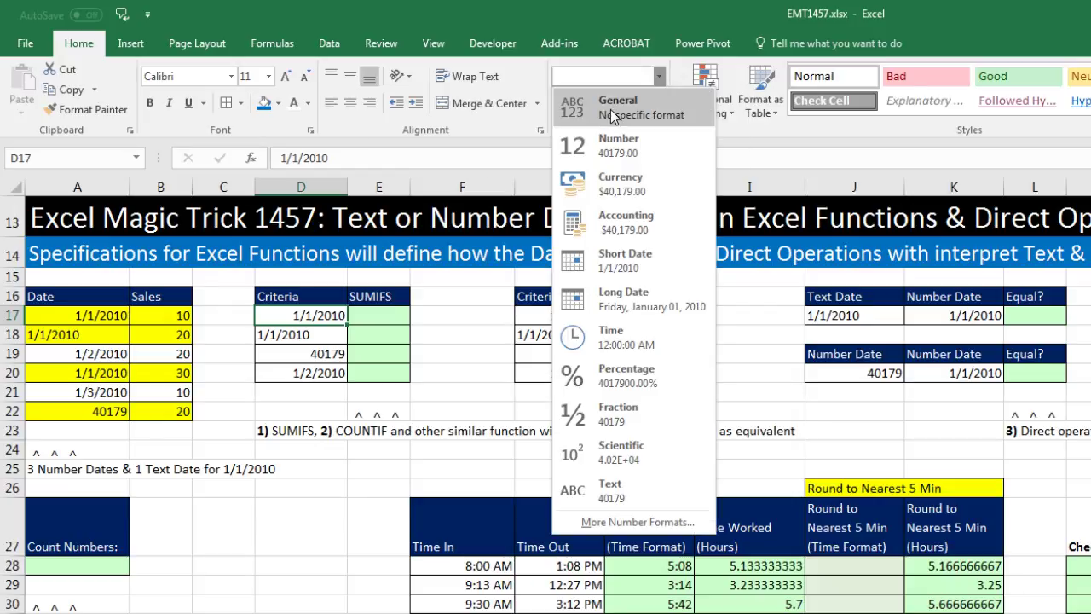
left_click(610, 109)
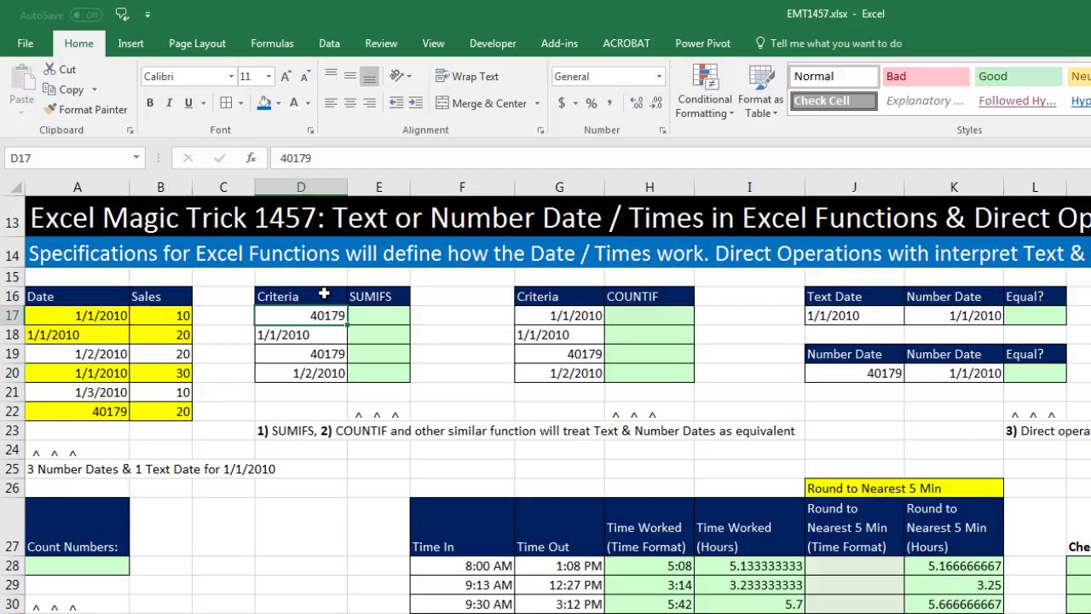
key("ctrl+z")
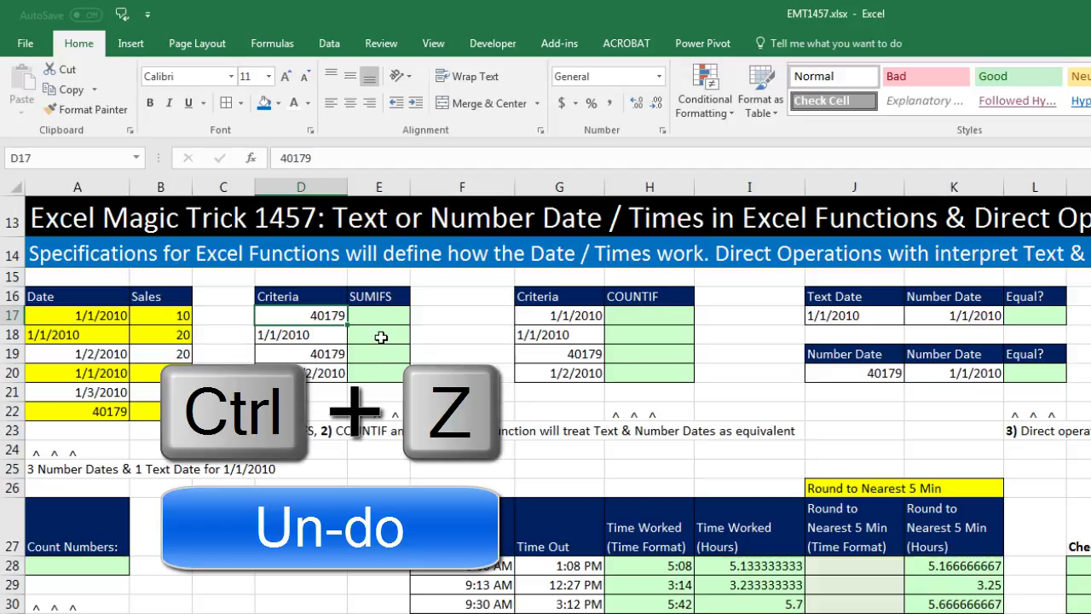
left_click(328, 353)
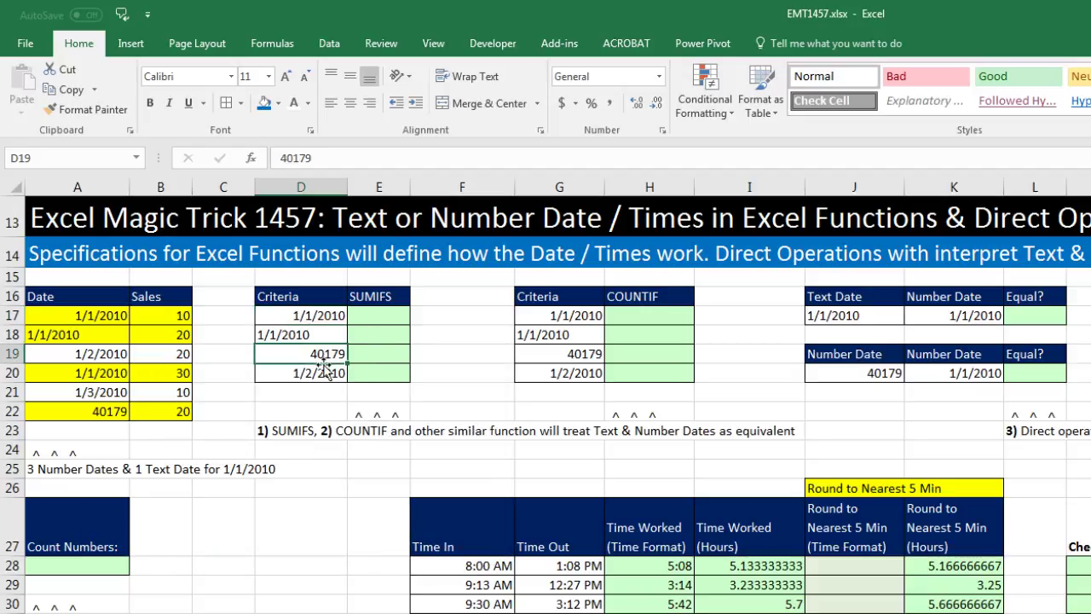
left_click(659, 78)
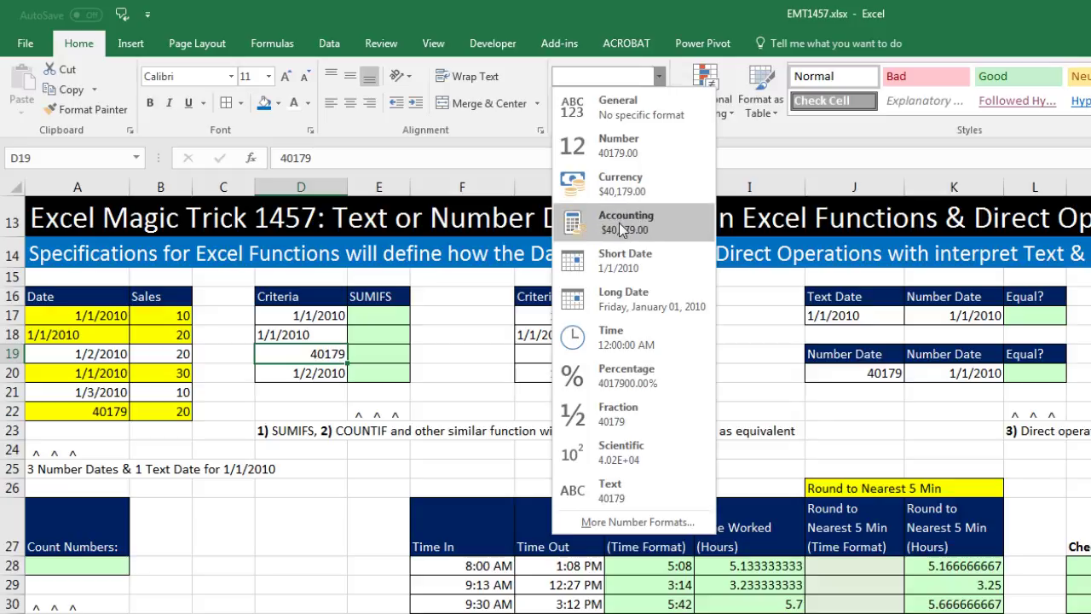
left_click(631, 270)
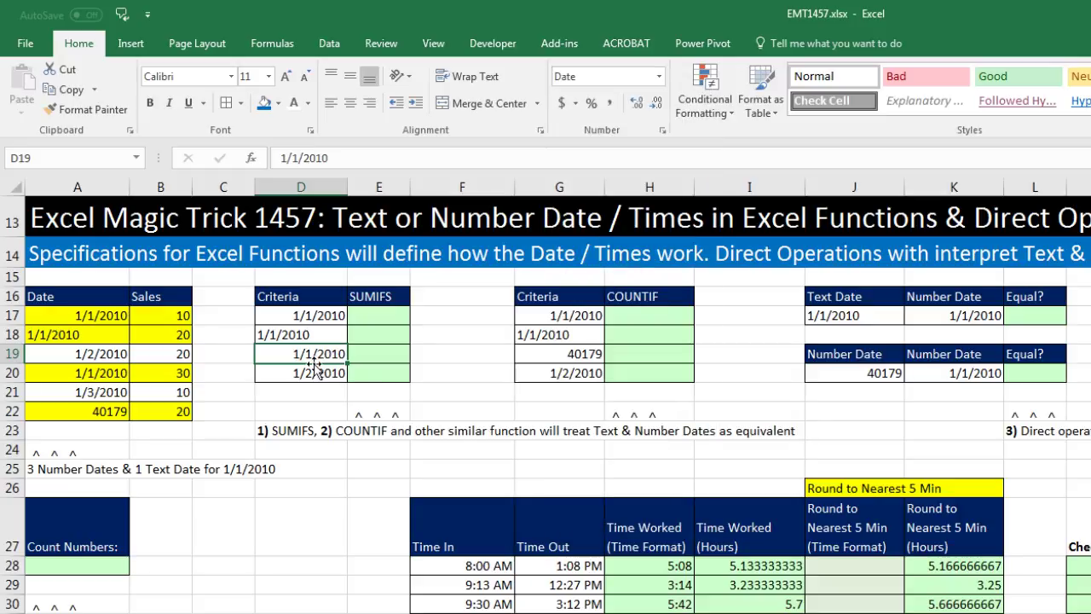
key("ctrl+z")
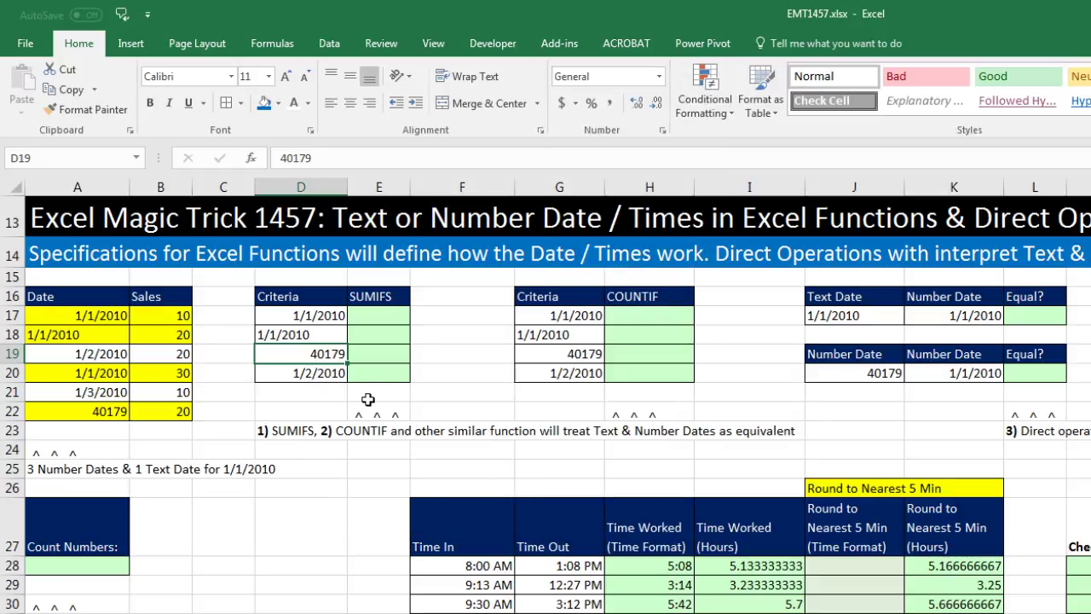
Recheck criteria cells D17, D19 and the text date in D18
left_click(325, 314)
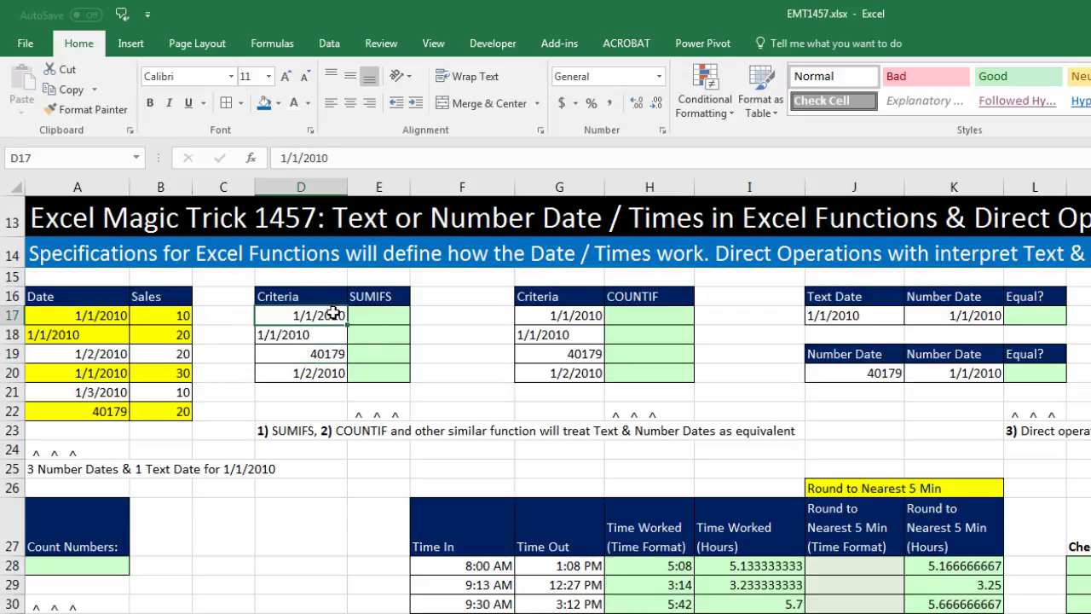
left_click(337, 355)
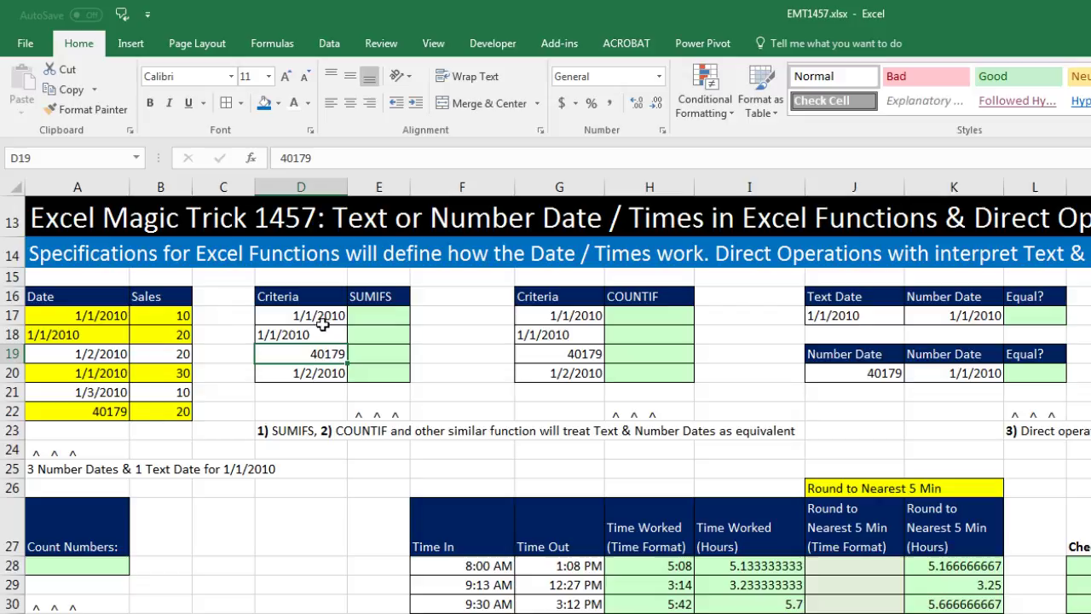
left_click(319, 317)
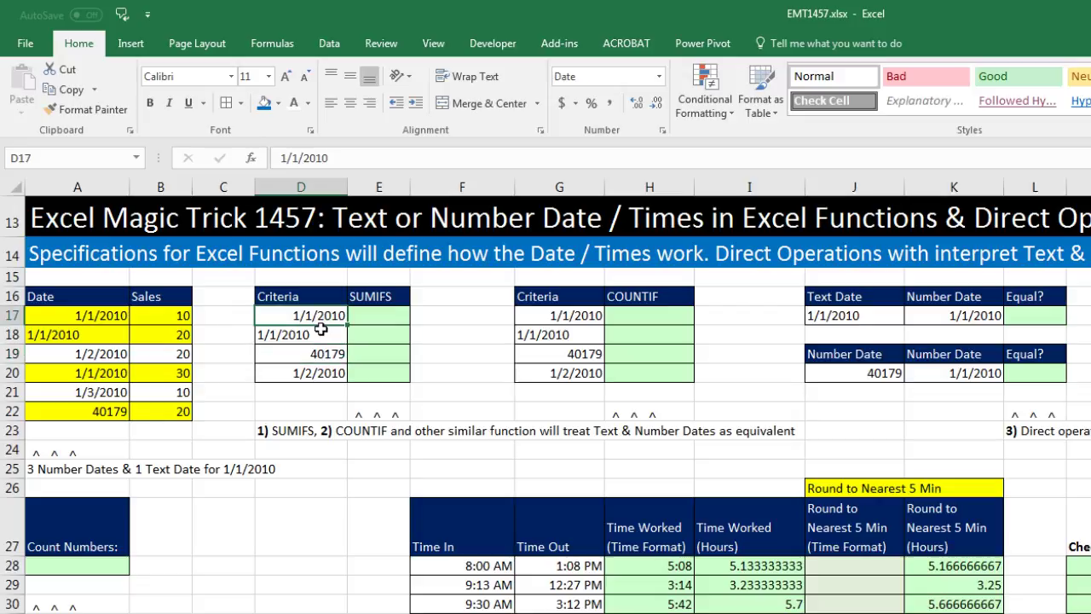
left_click(320, 332)
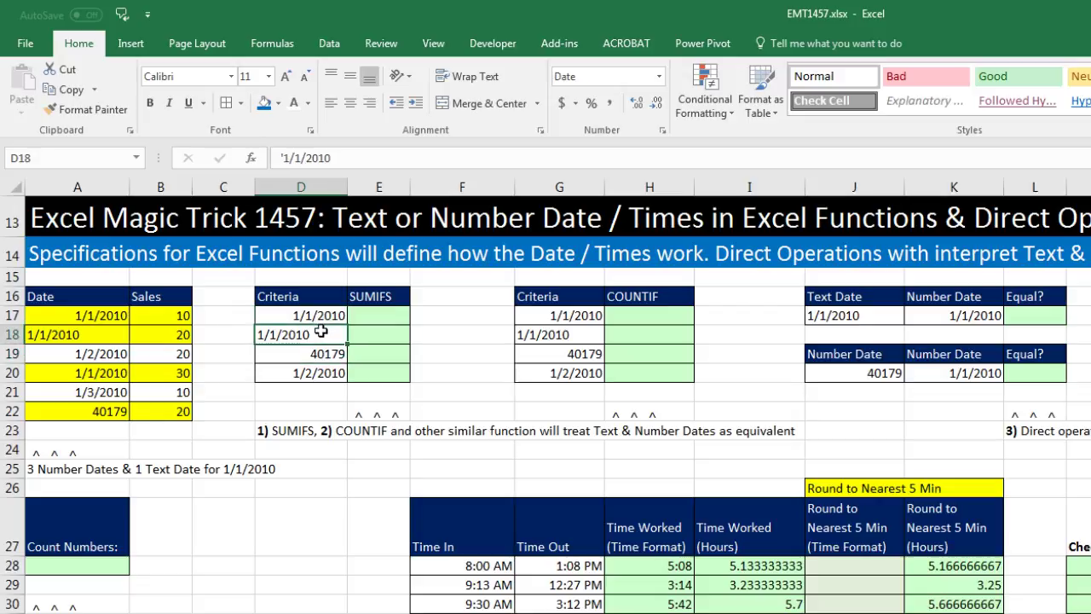
In E17, start =SUMIFS with absolute ranges $B$17:$B$22 and $A$17:$A$22
left_click(372, 318)
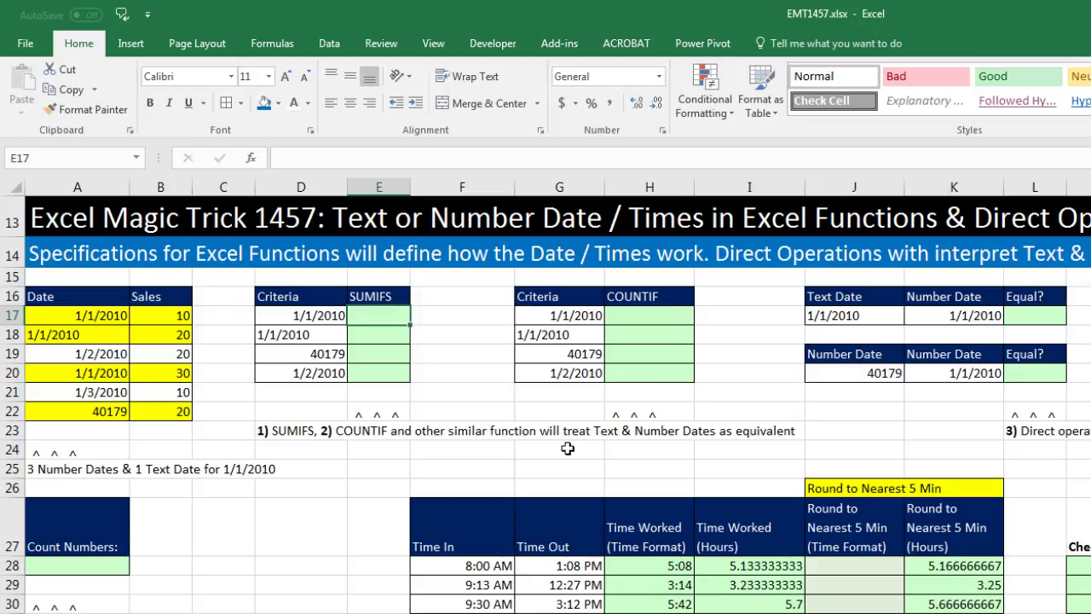
type("=sumifs(")
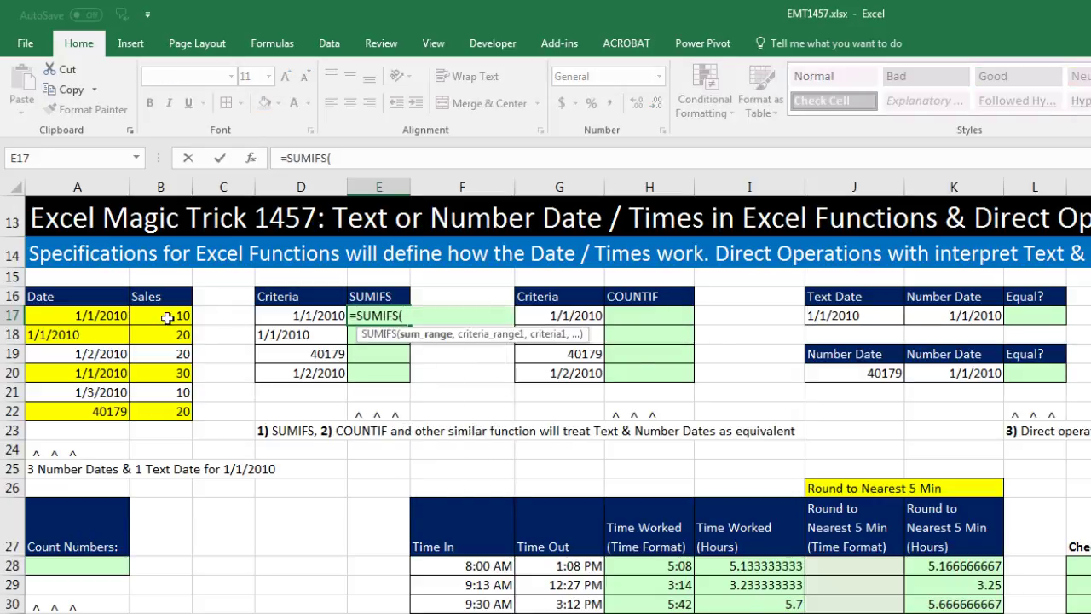
left_click_drag(168, 317, 162, 413)
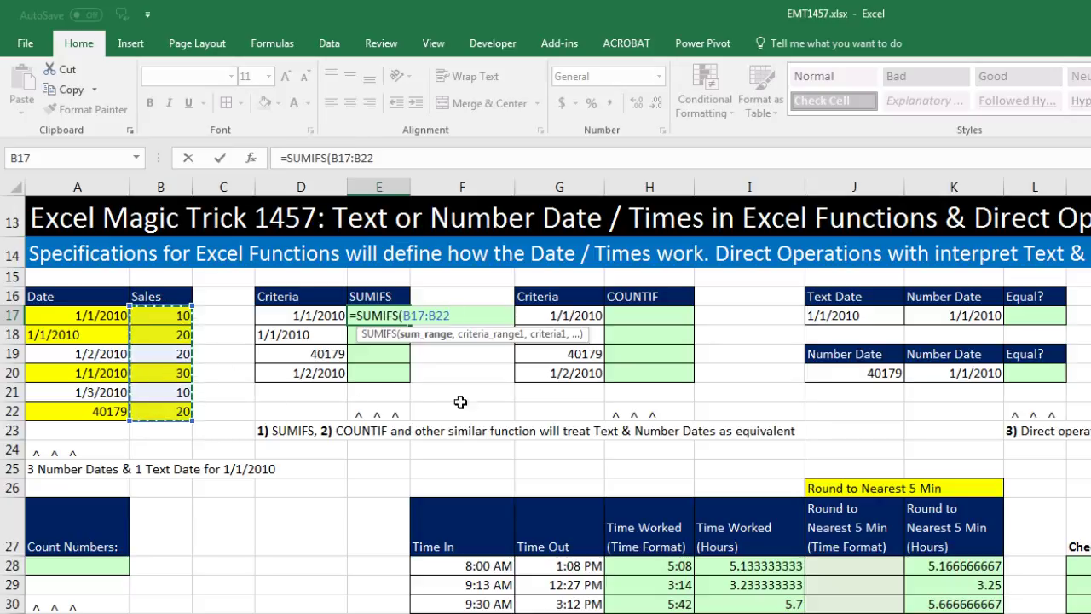
key("F4")
type(",")
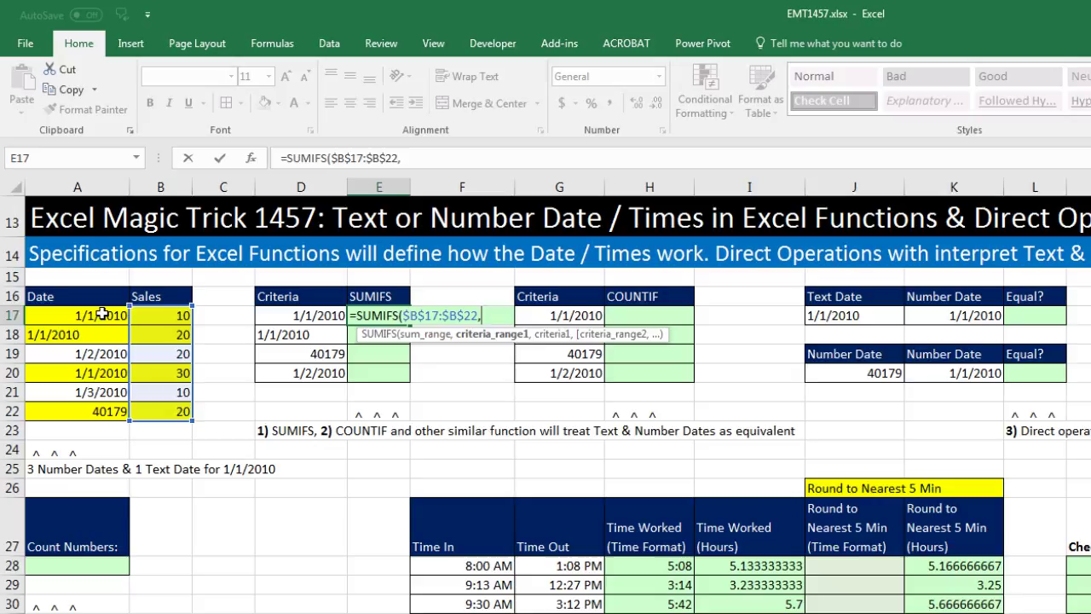
left_click_drag(101, 314, 103, 411)
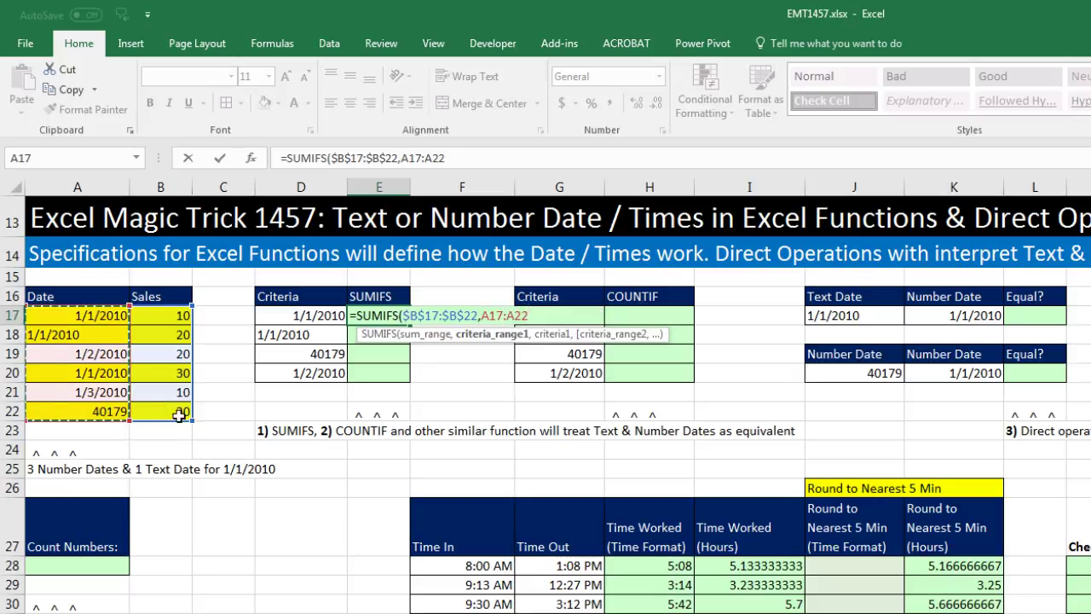
key("F4")
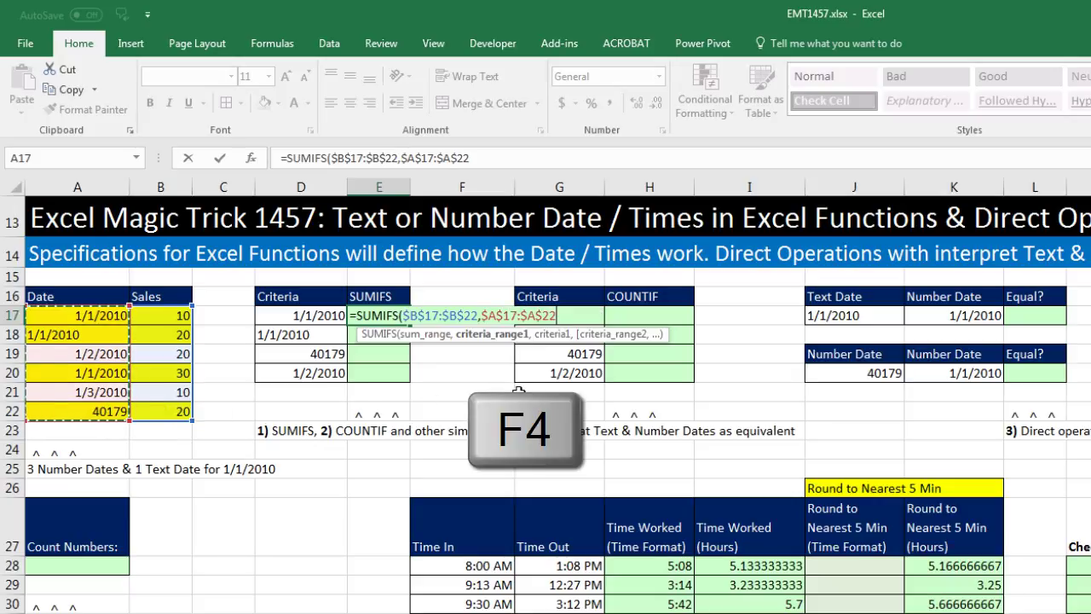
type(",")
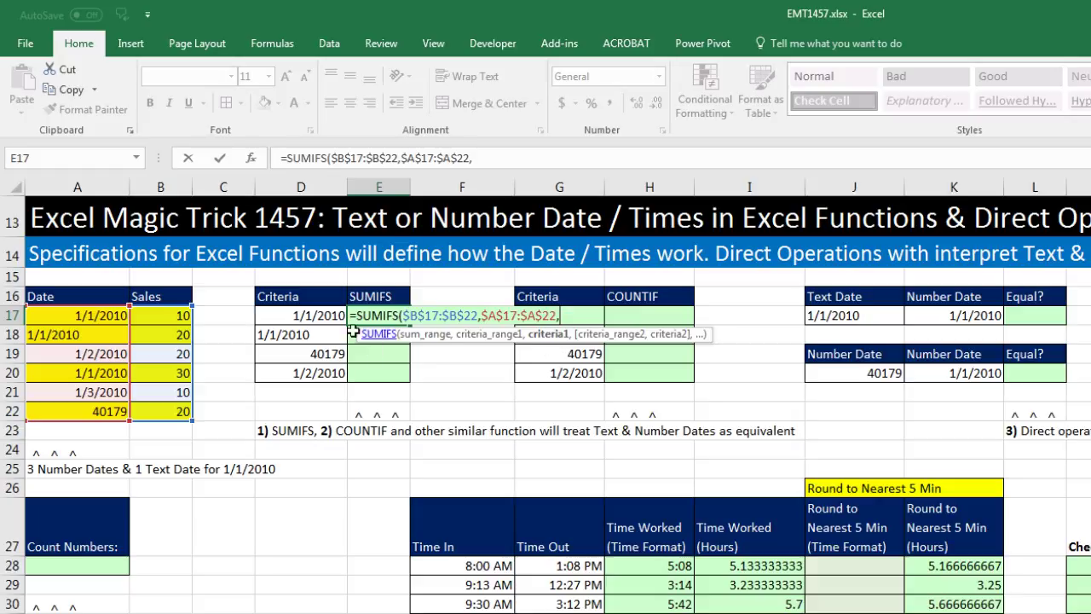
Complete the SUMIFS with criterion D17 and fill it to E20, giving 80, 80, 80, 20
left_click(328, 317)
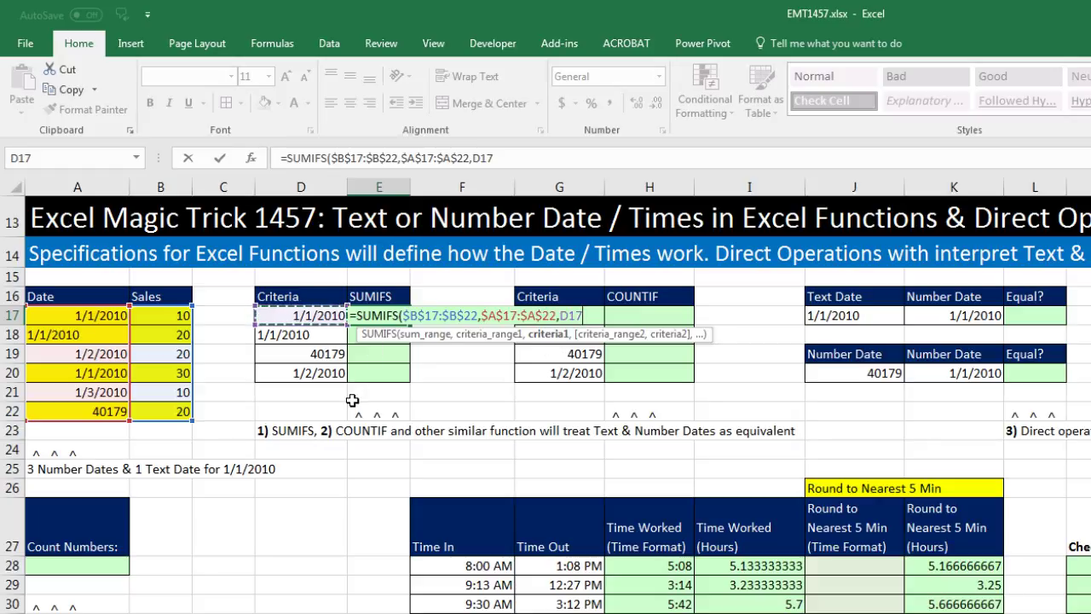
type(")")
key("ctrl+Return")
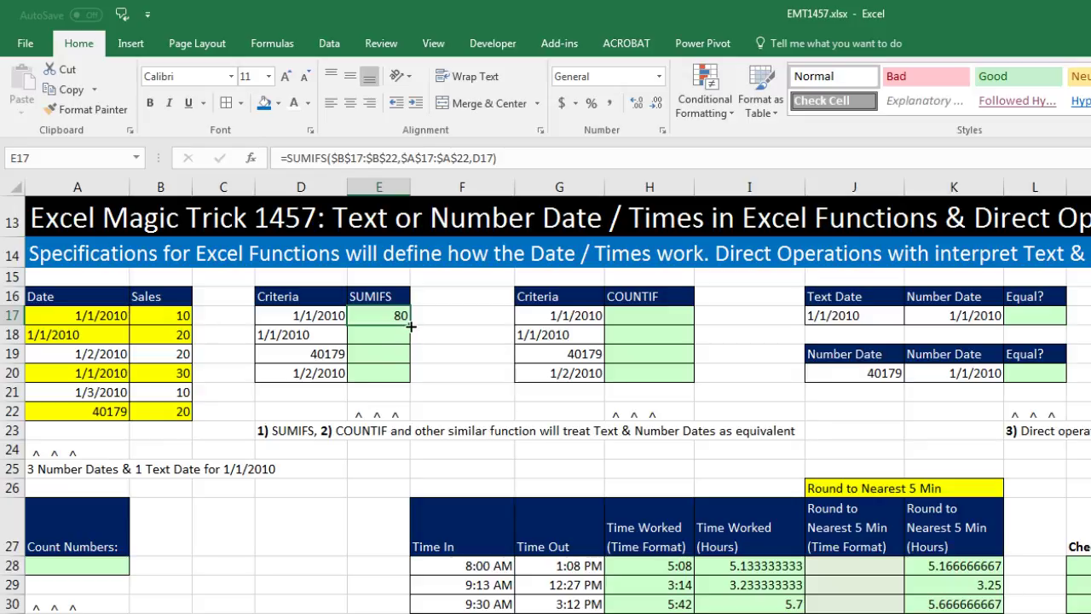
double_click(410, 324)
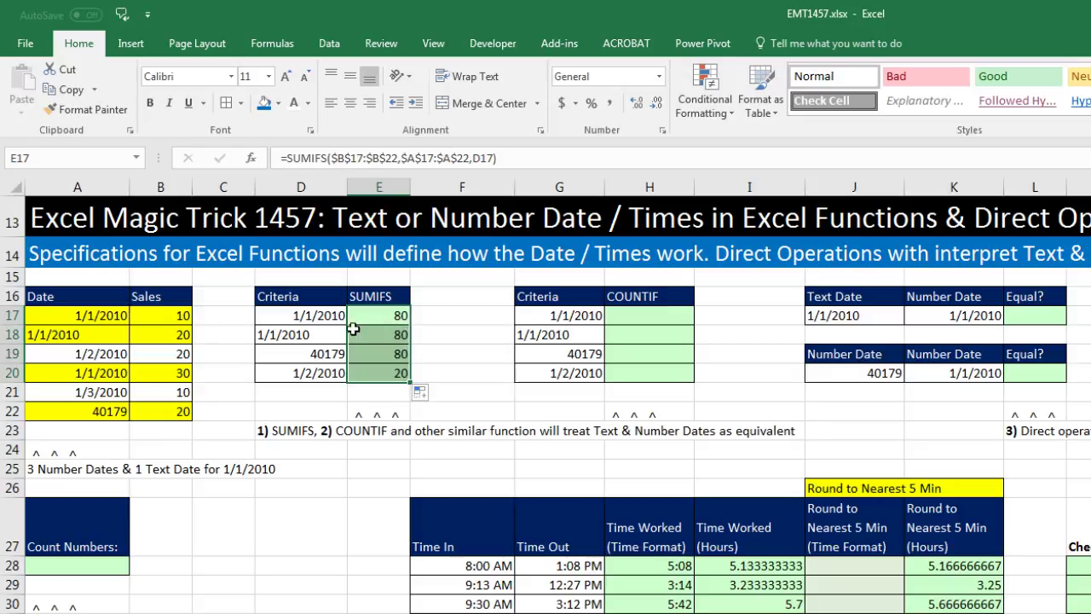
left_click(374, 314)
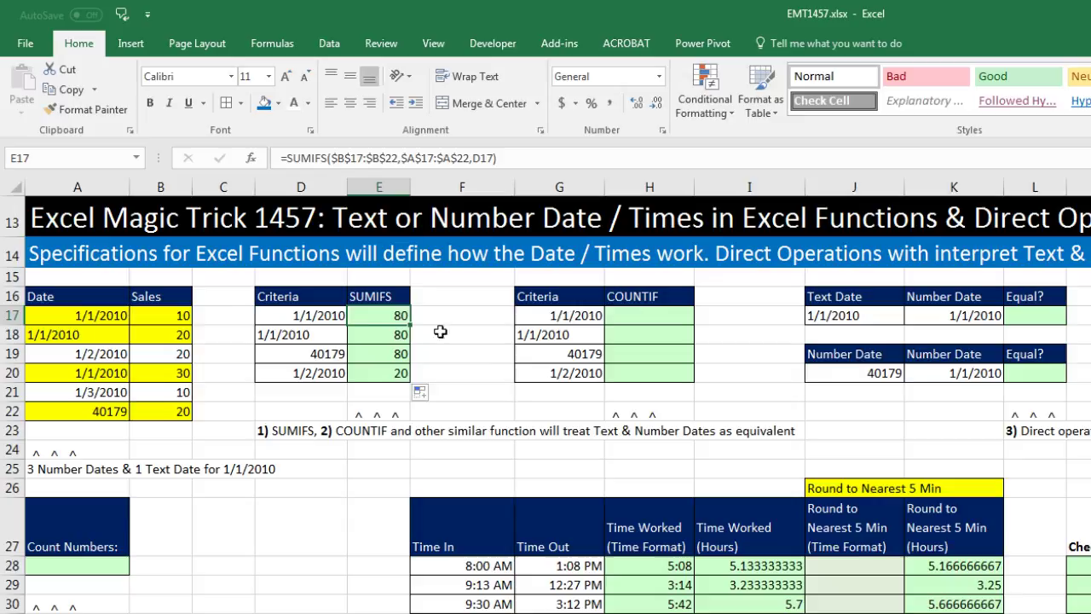
key("F2")
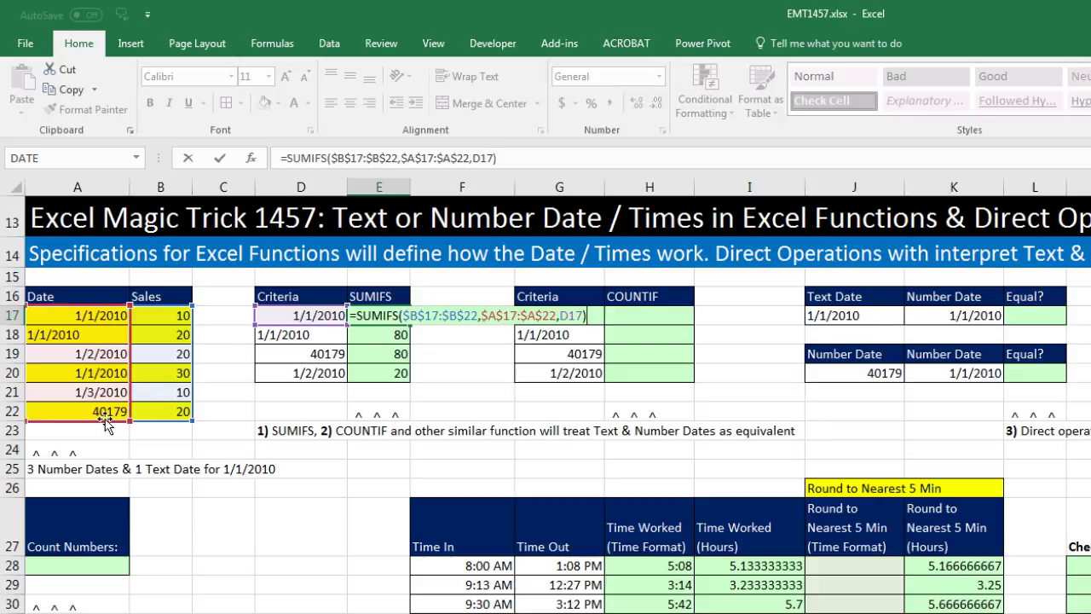
key("Return")
double_click(370, 335)
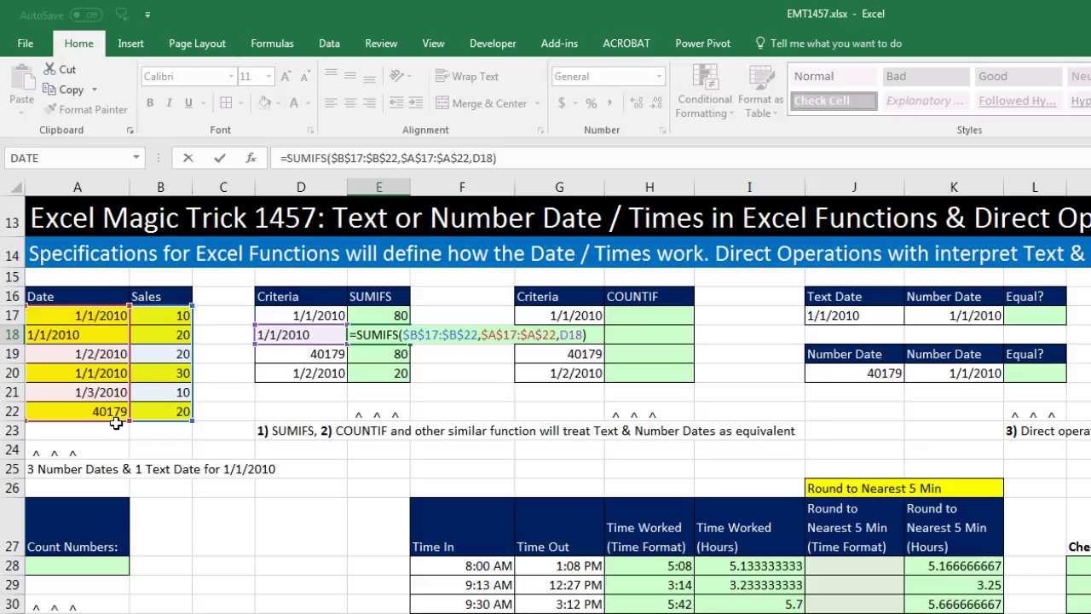
key("ctrl+Return")
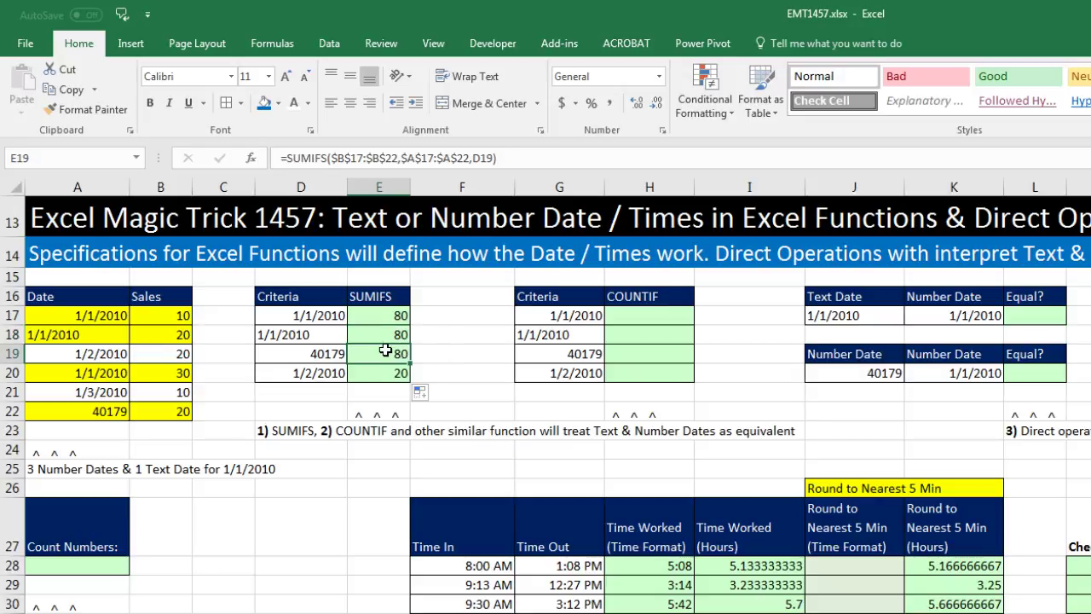
left_click(320, 353)
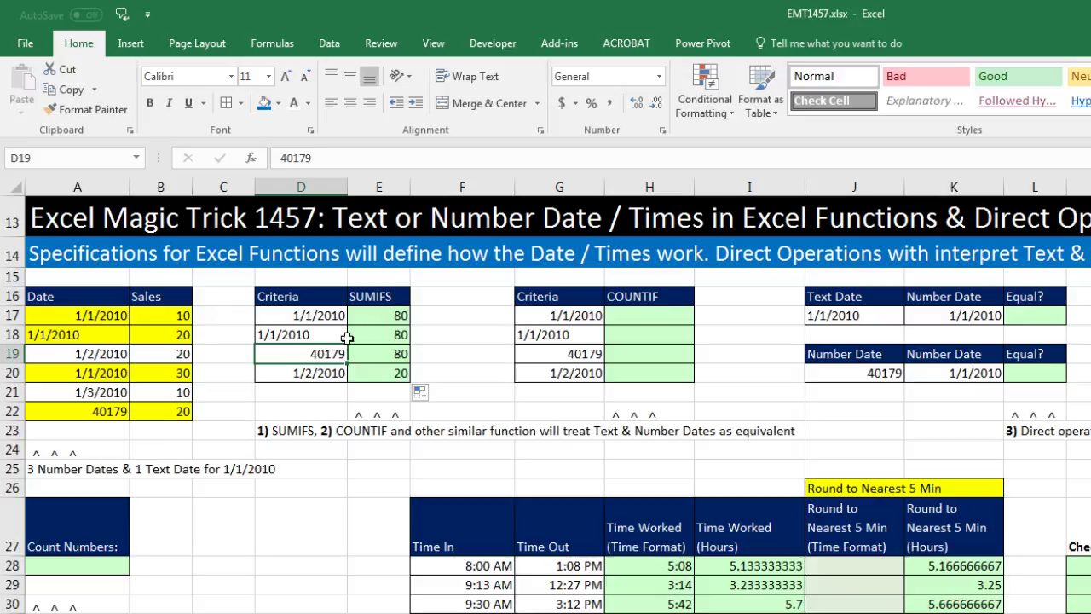
left_click(398, 316)
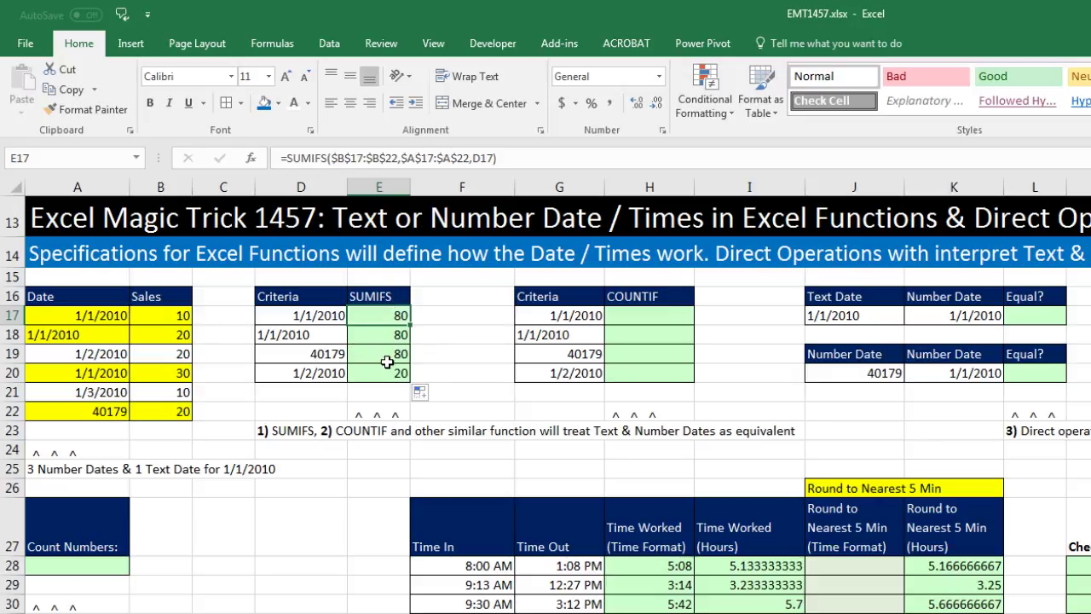
Enter =COUNTIF($A$17:$A$22,G17) in H17
key("F2")
key("Escape")
key("Right")
key("Right")
key("Right")
type("=co")
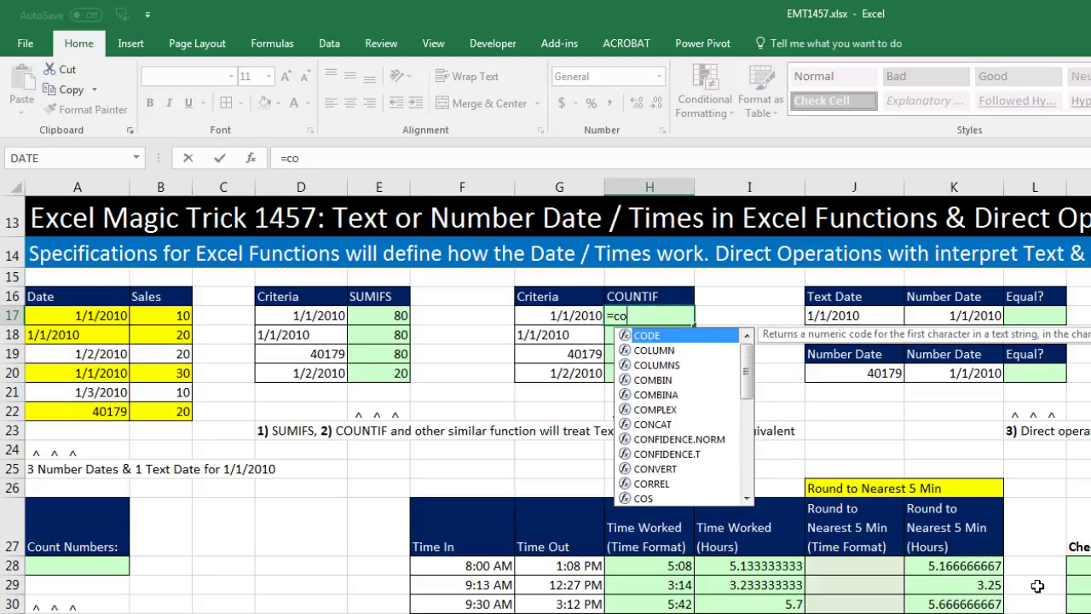
type("unti")
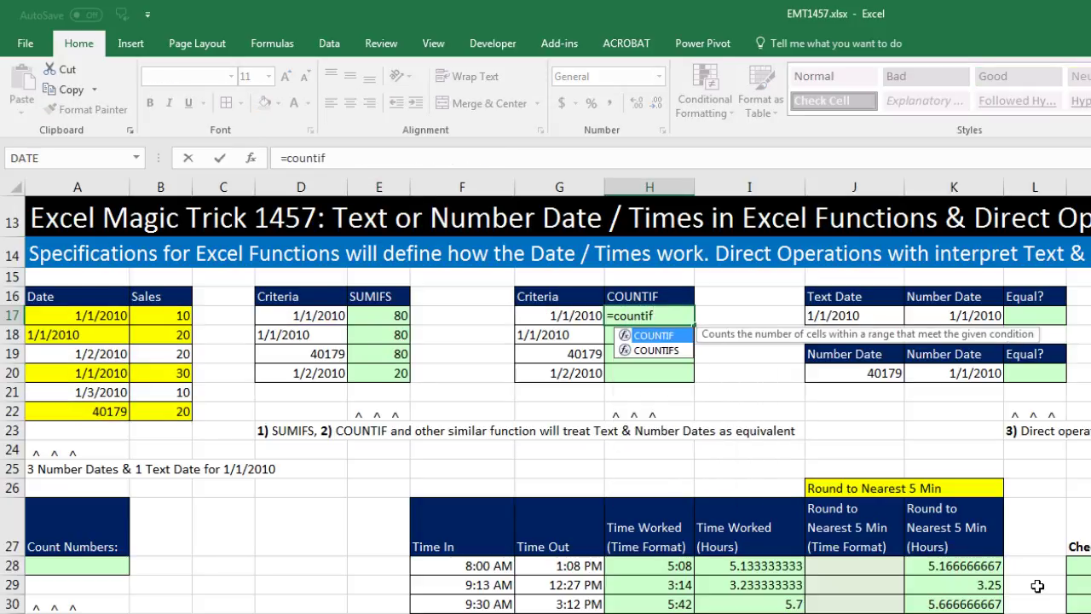
type("f")
key("Tab")
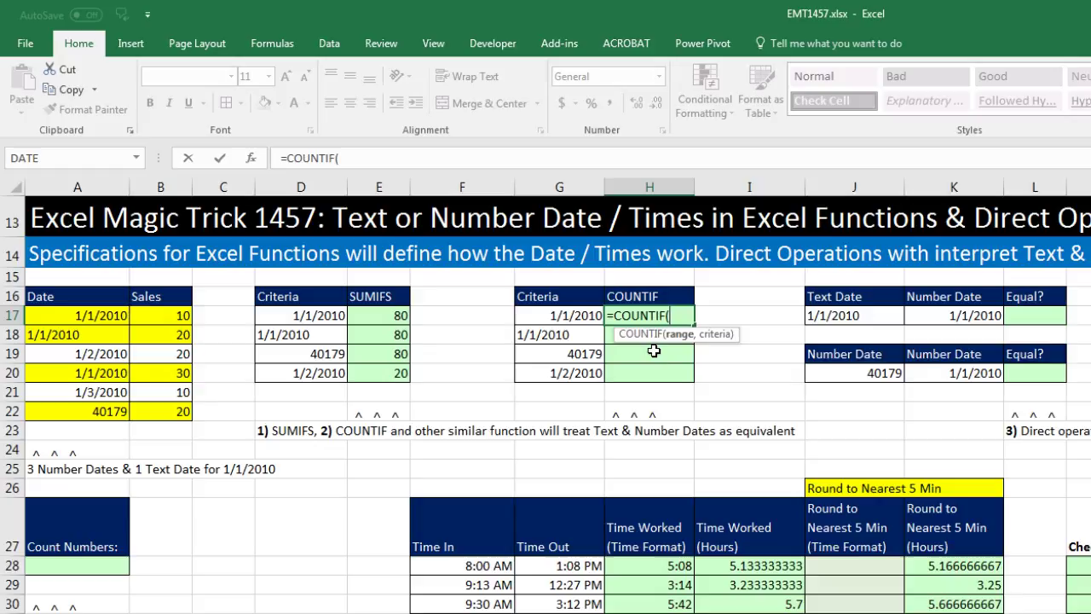
left_click_drag(111, 312, 109, 412)
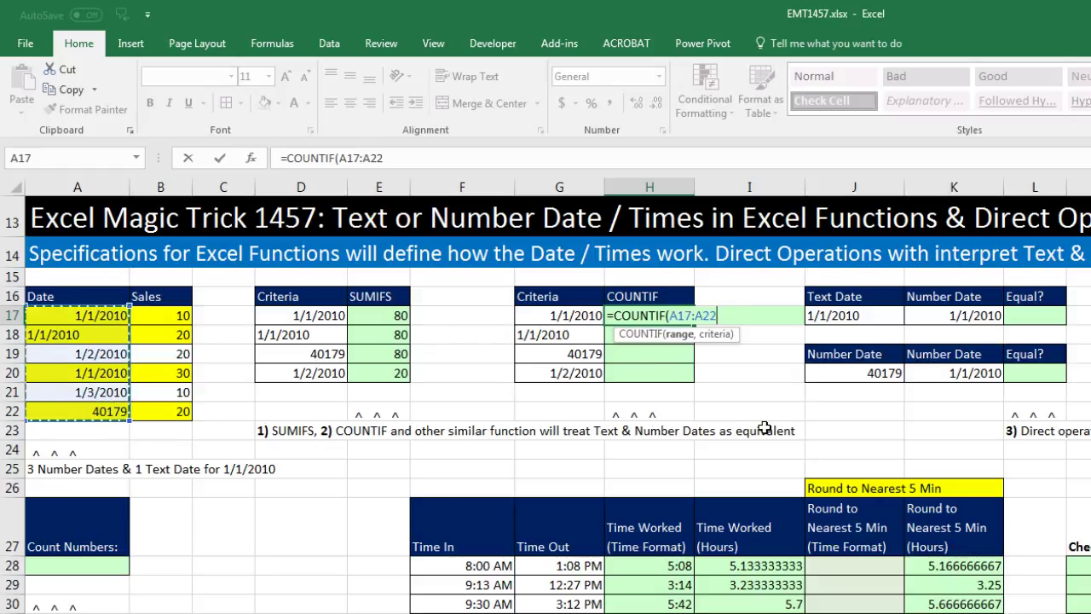
key("F4")
type(",")
left_click(560, 314)
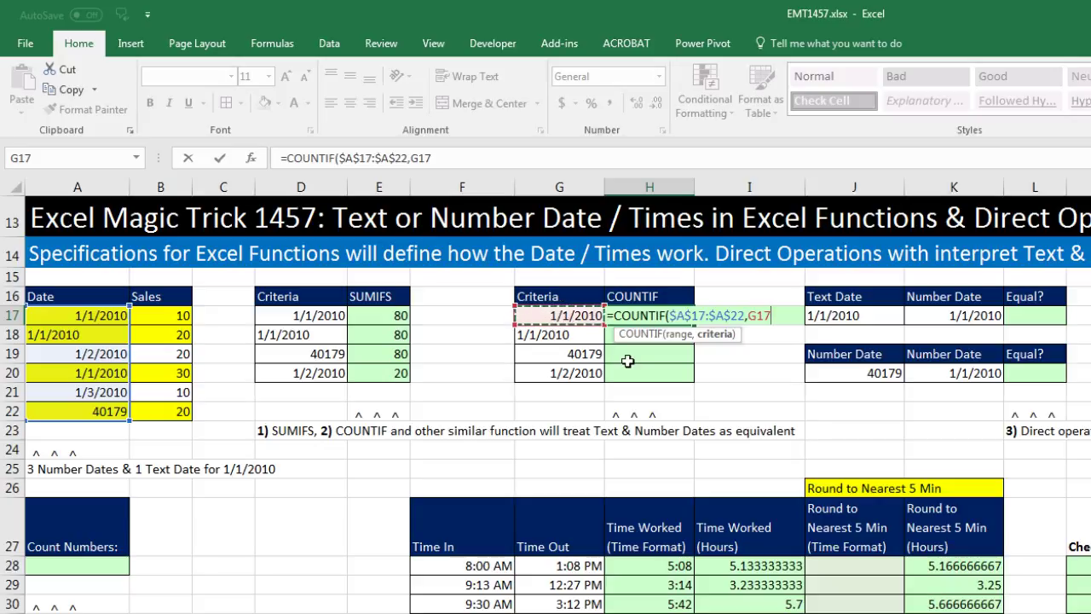
key("ctrl+Return")
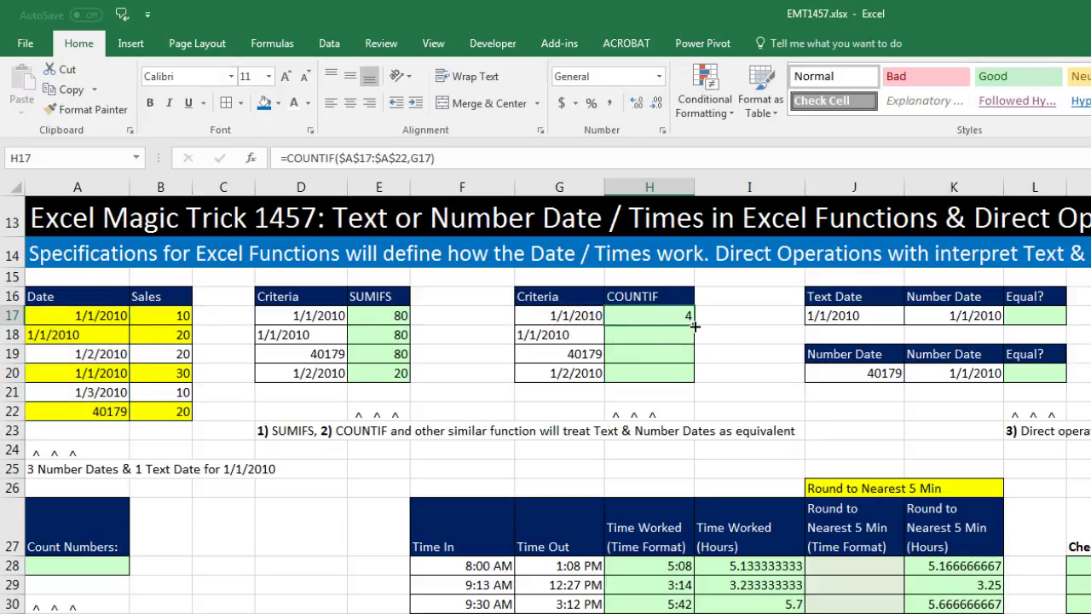
Fill the COUNTIF down to H20, giving 4, 4, 4 and 1, and inspect H19
double_click(695, 324)
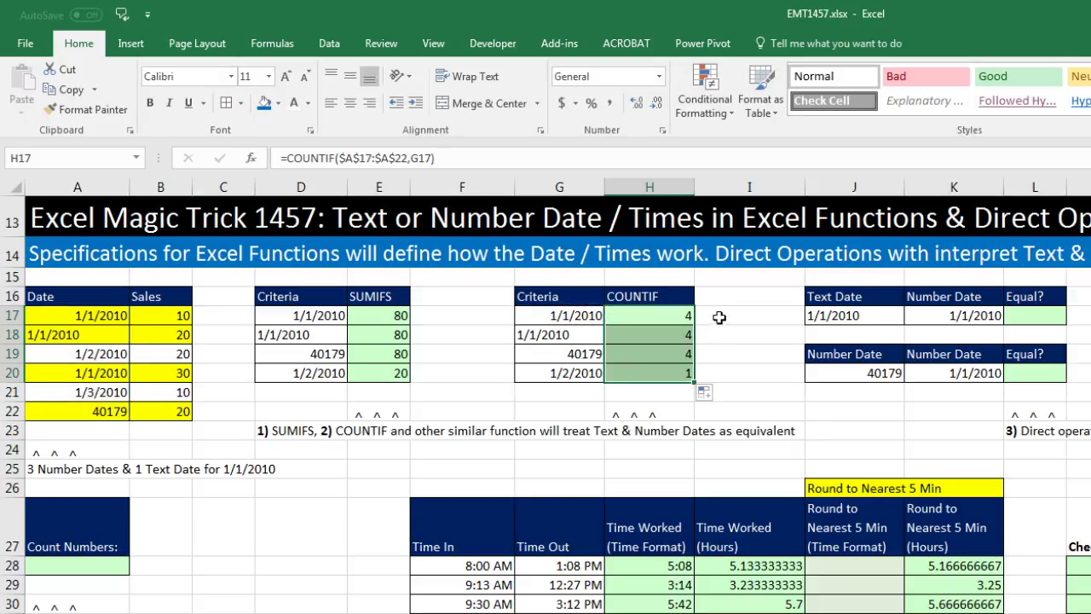
left_click(651, 359)
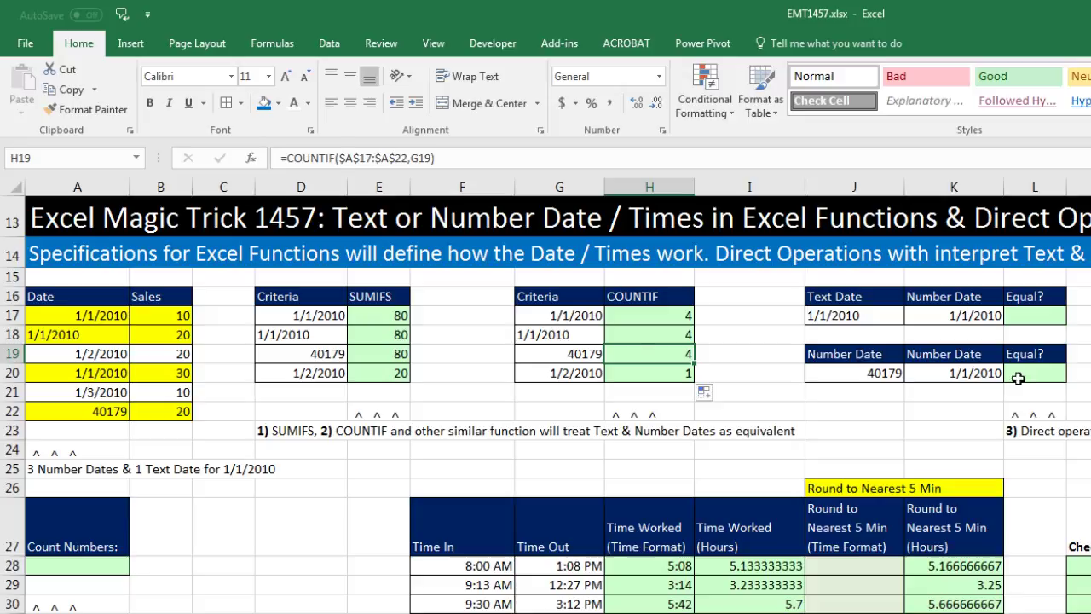
left_click(1027, 315)
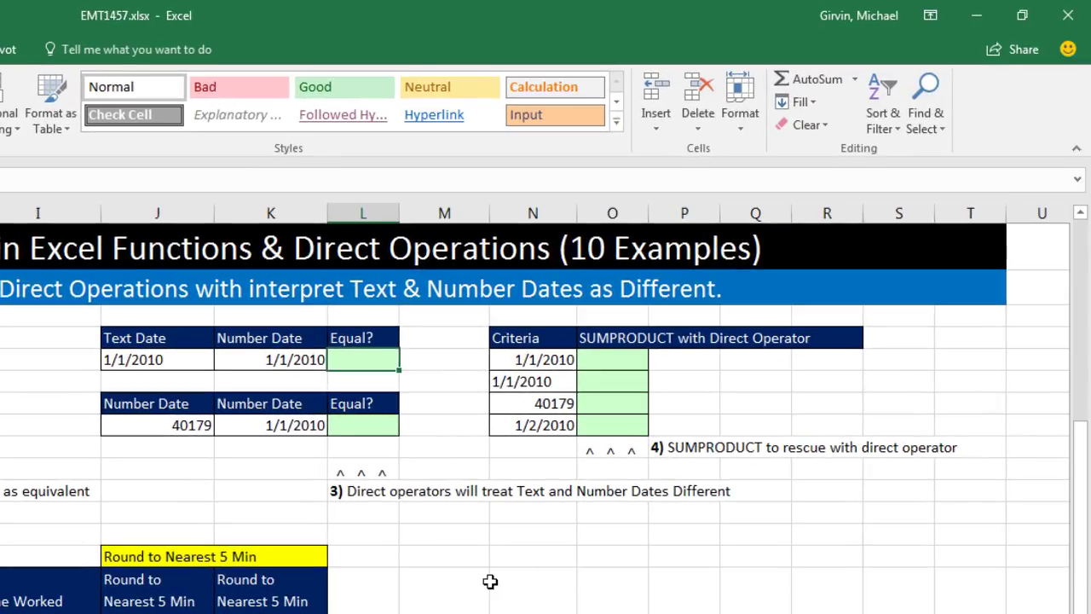
Enter =K17=J17 in L17, comparing the number date with text date 1/1/2010, giving FALSE
left_click(175, 367)
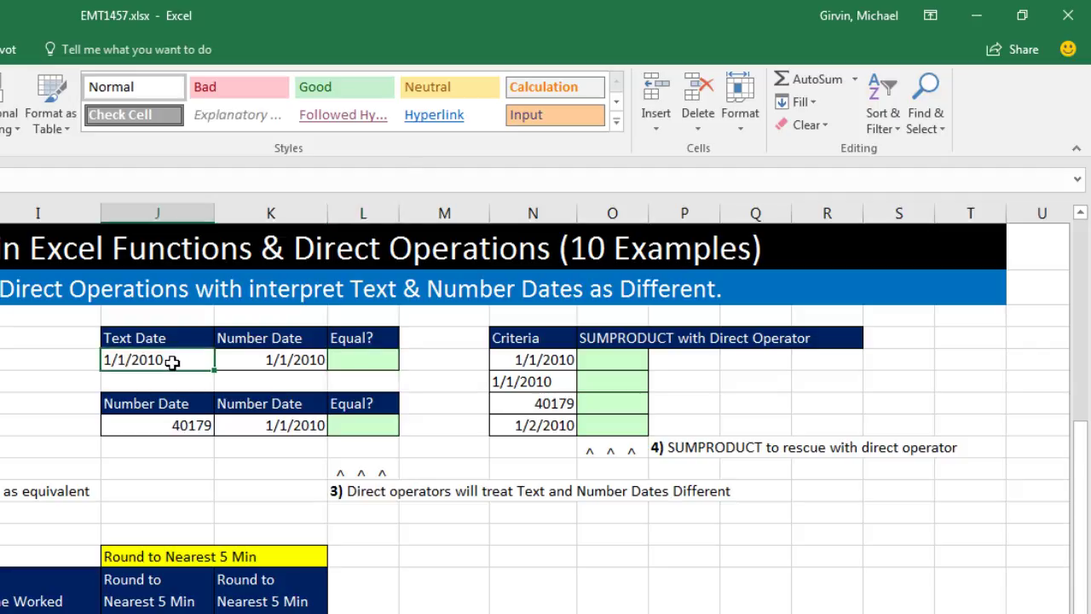
left_click(267, 363)
left_click(365, 364)
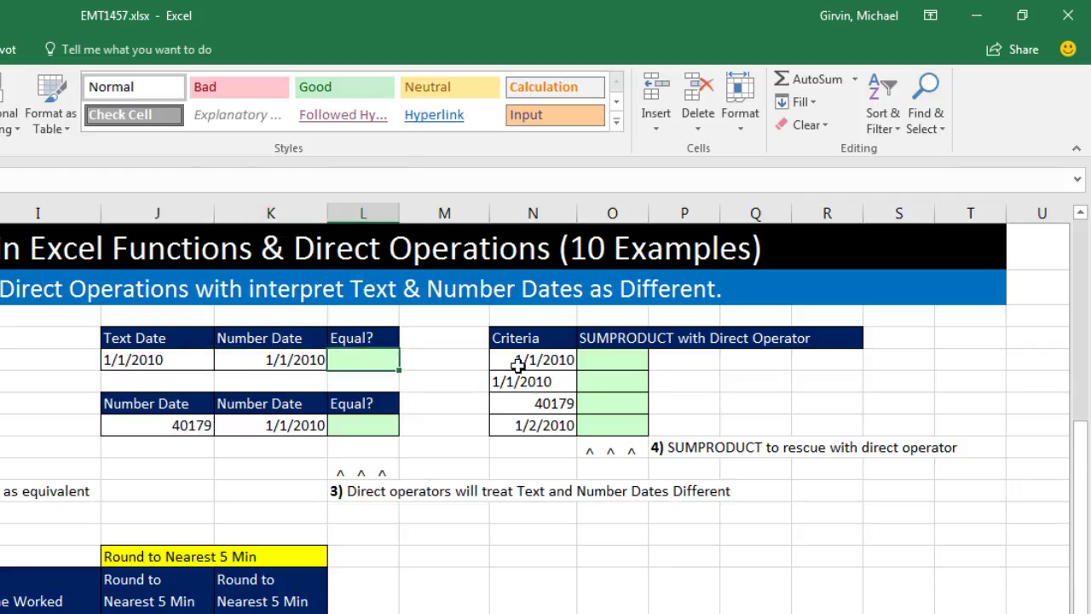
type("=")
key("Left")
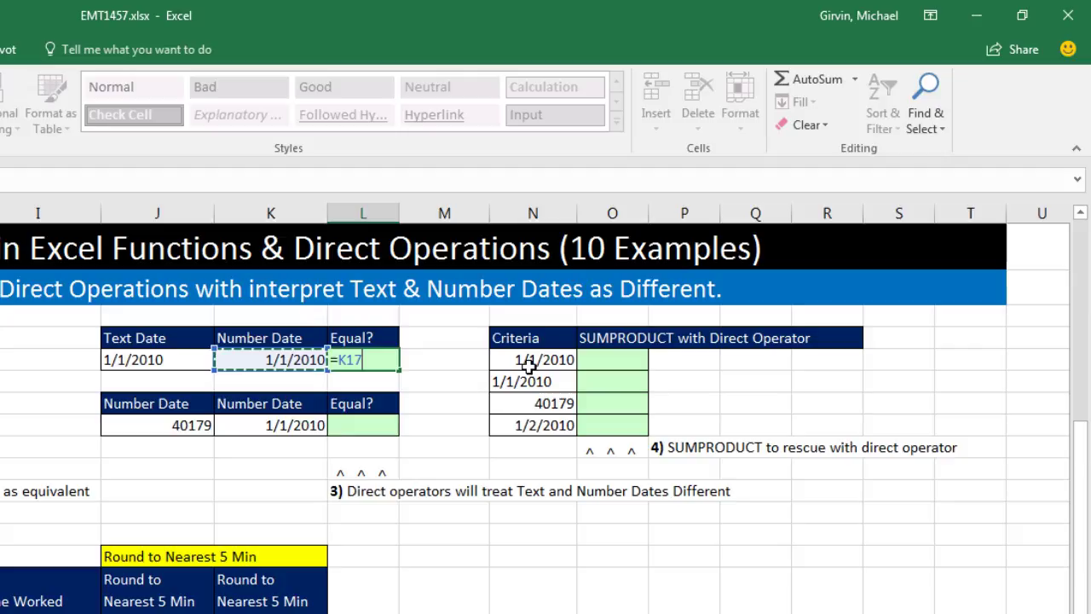
type("=")
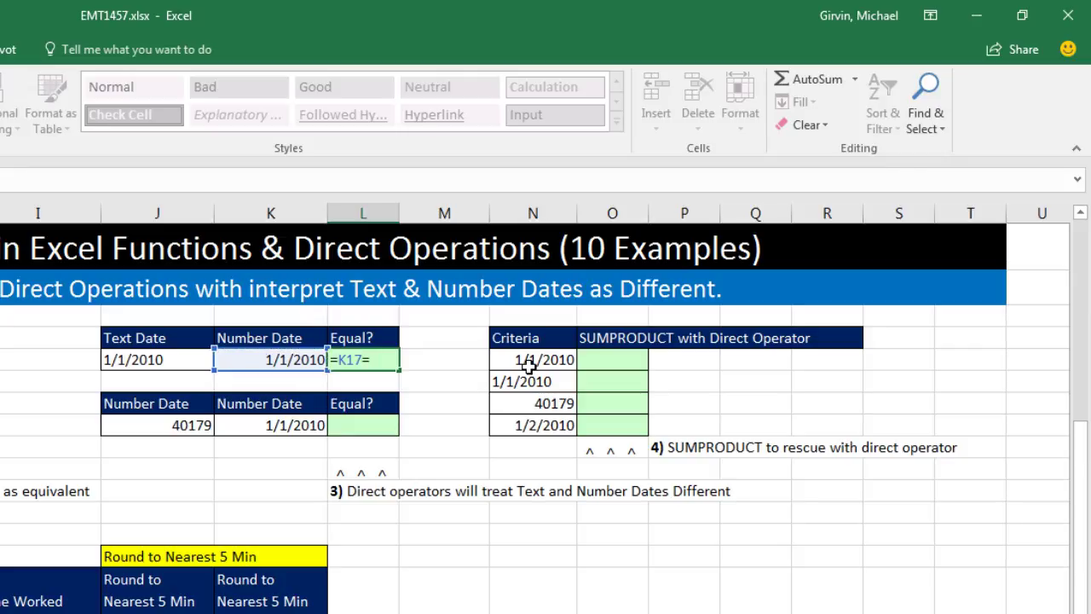
key("Left")
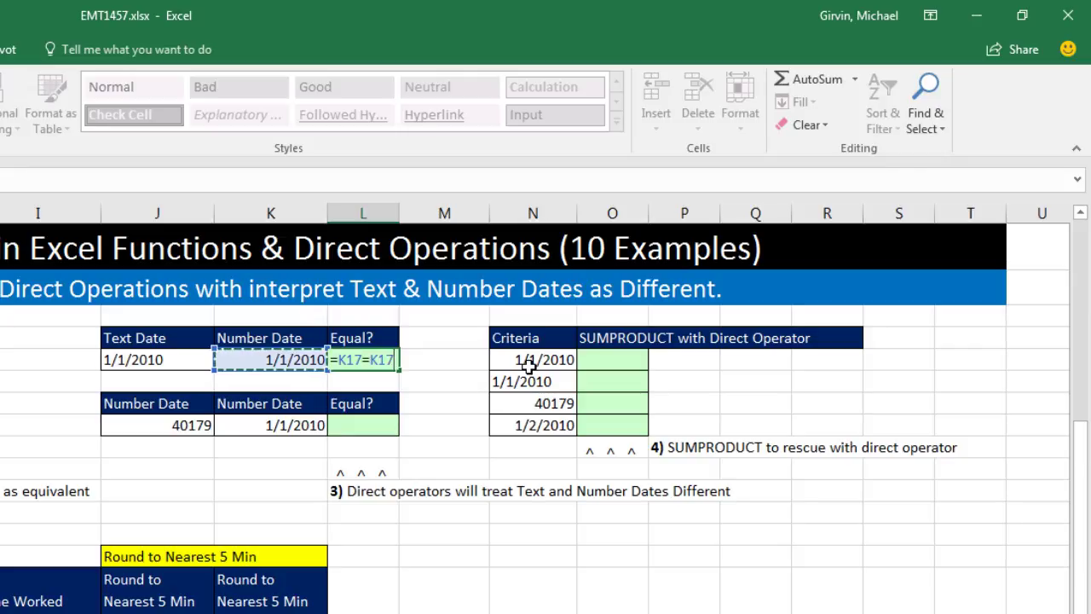
key("Left")
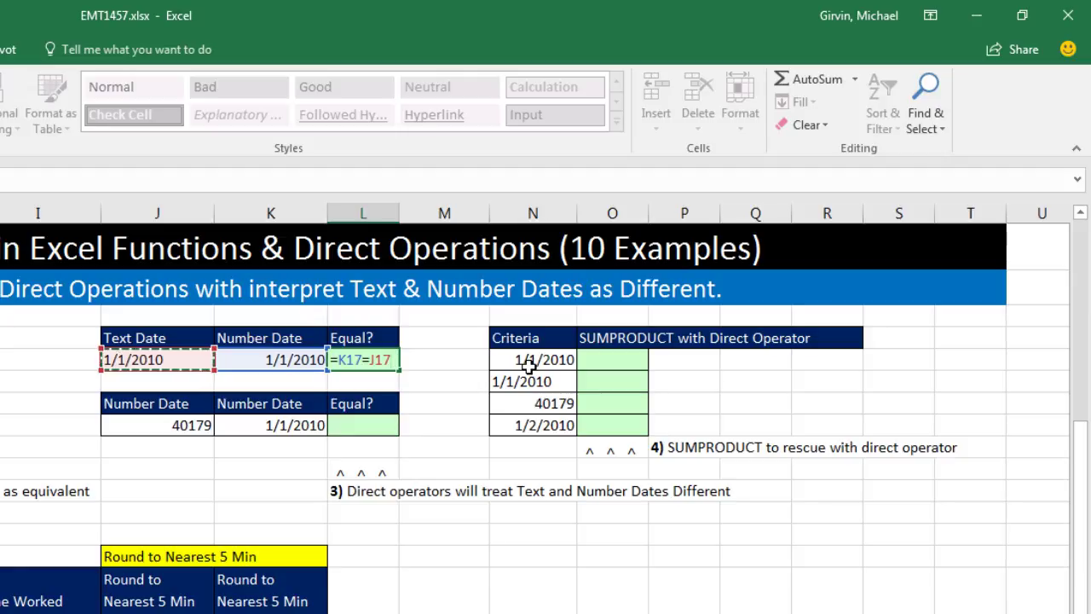
key("ctrl+Return")
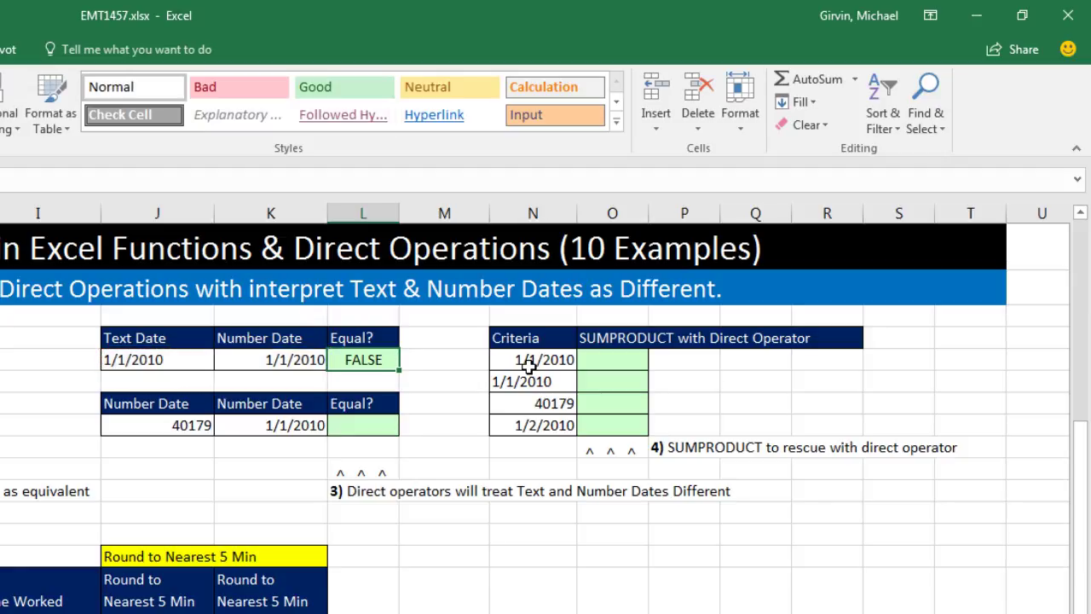
double_click(376, 359)
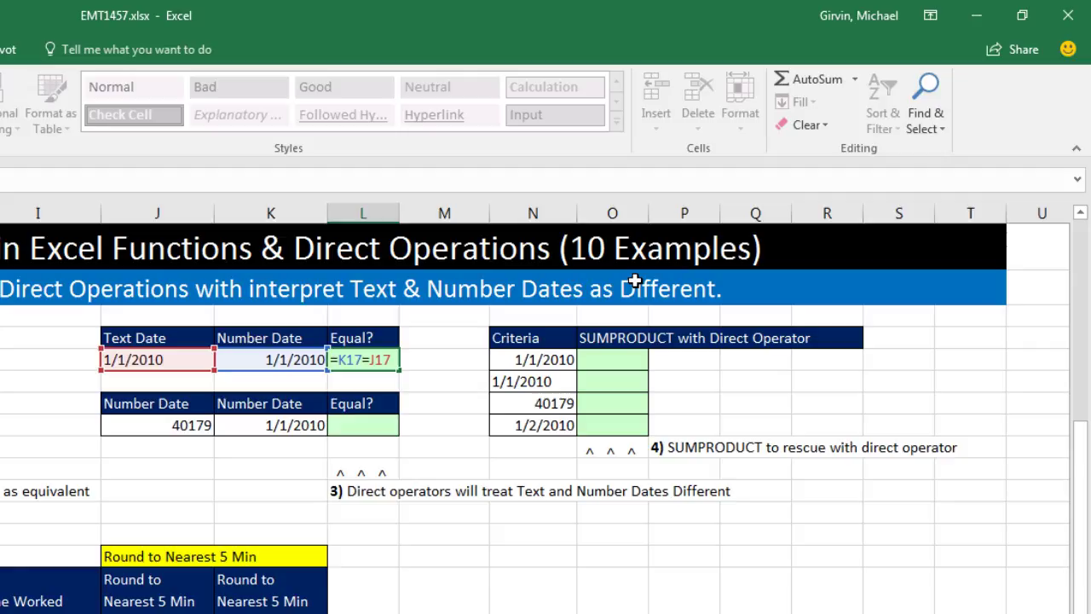
Enter =K20=J20 in L20, comparing the number date with serial 40179, giving TRUE
key("Return")
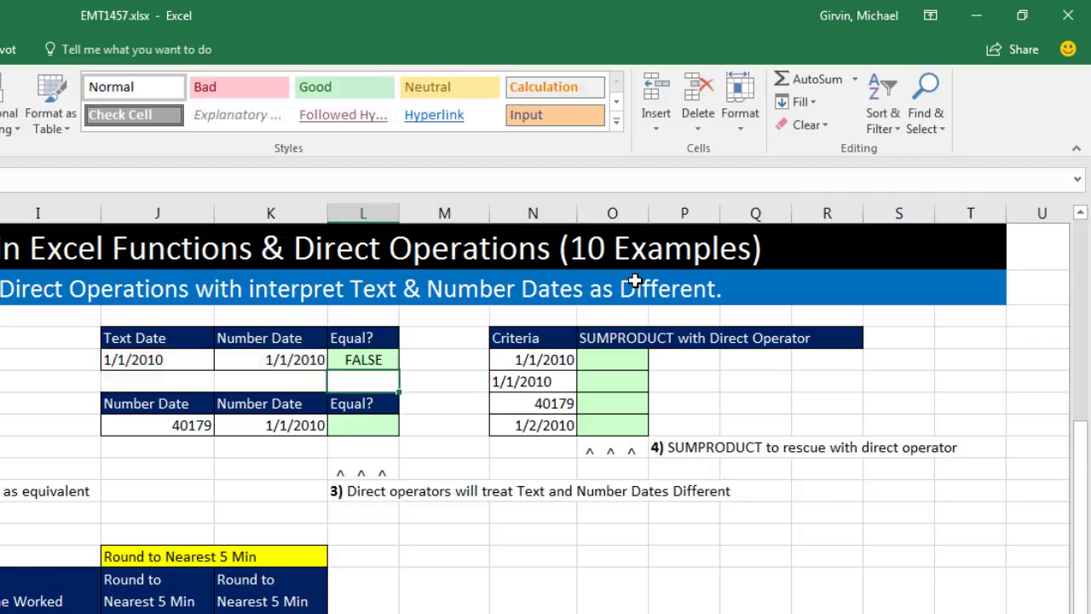
key("Down")
key("Down")
type("=")
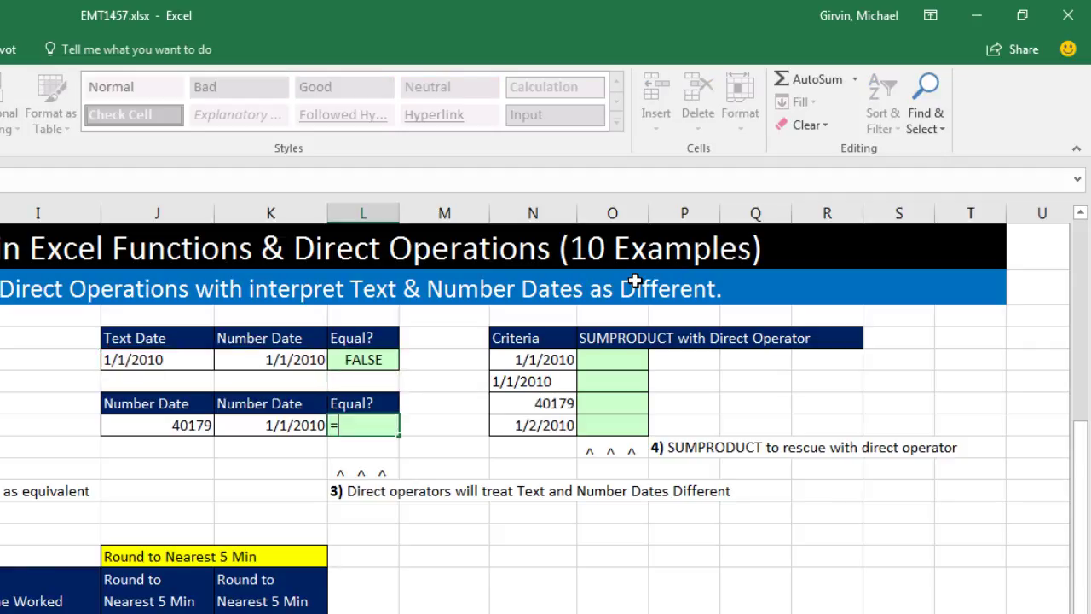
key("Left")
type("=")
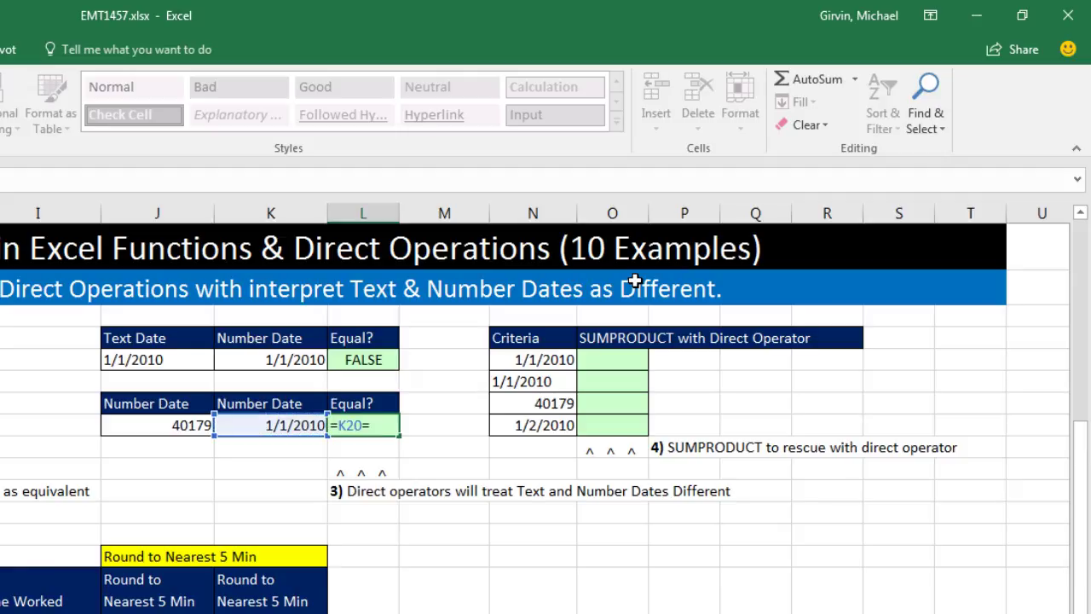
key("Left")
key("Left")
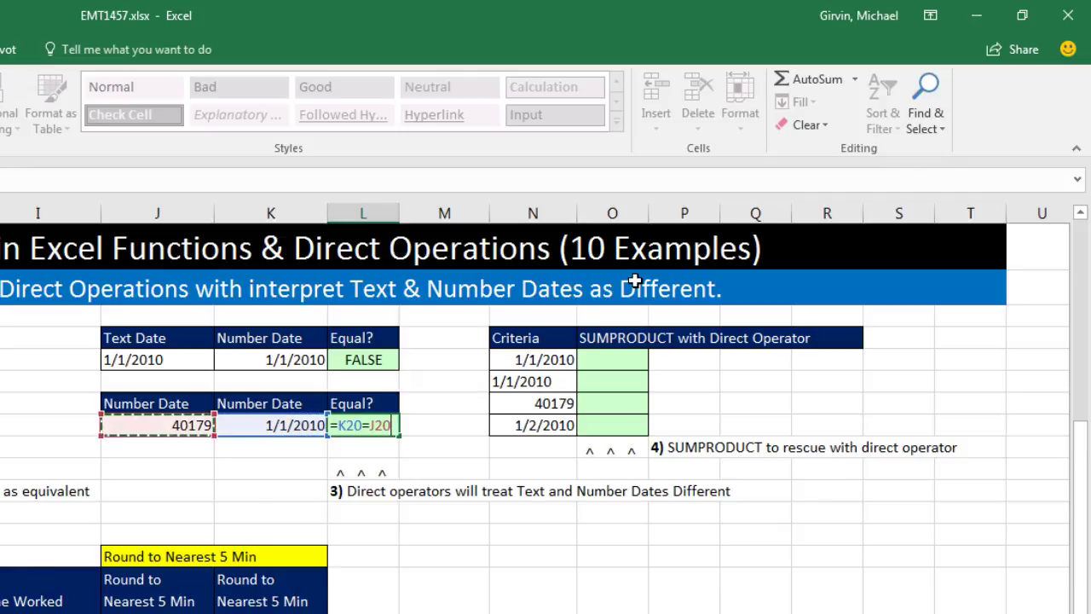
key("ctrl+Return")
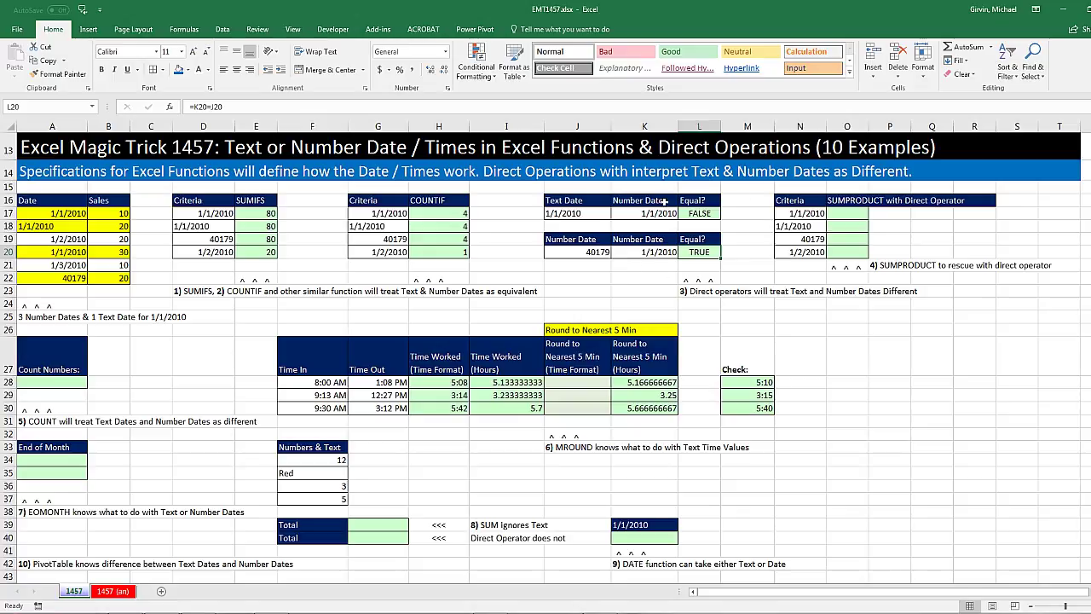
Type =SUMPRODUCT($B$17:$B$22,$A$17:$A$22=N17 into O17, leaving it unfinished
left_click(854, 214)
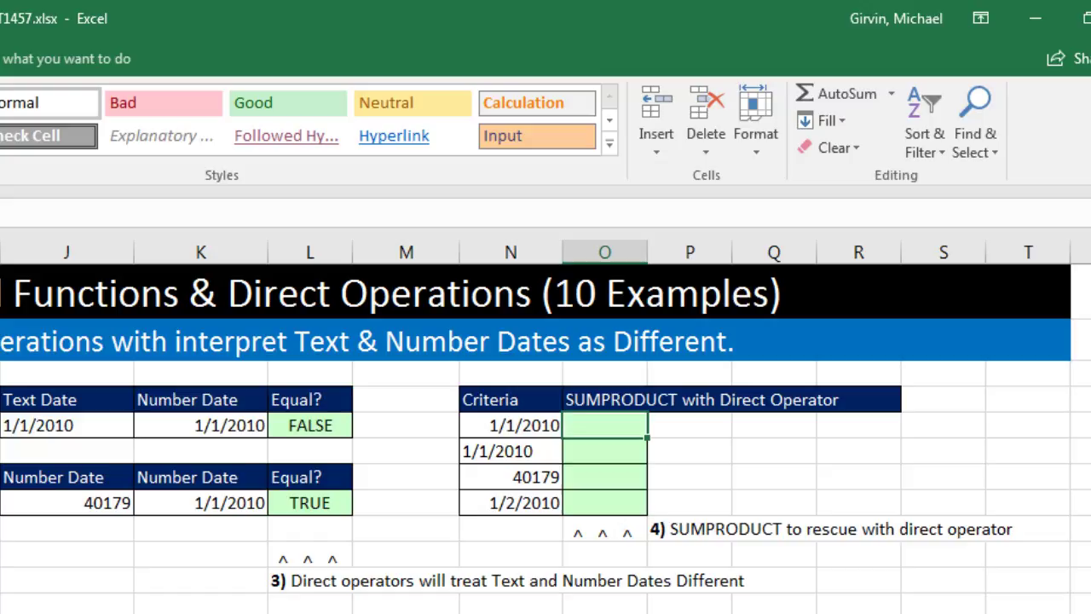
type("=sump")
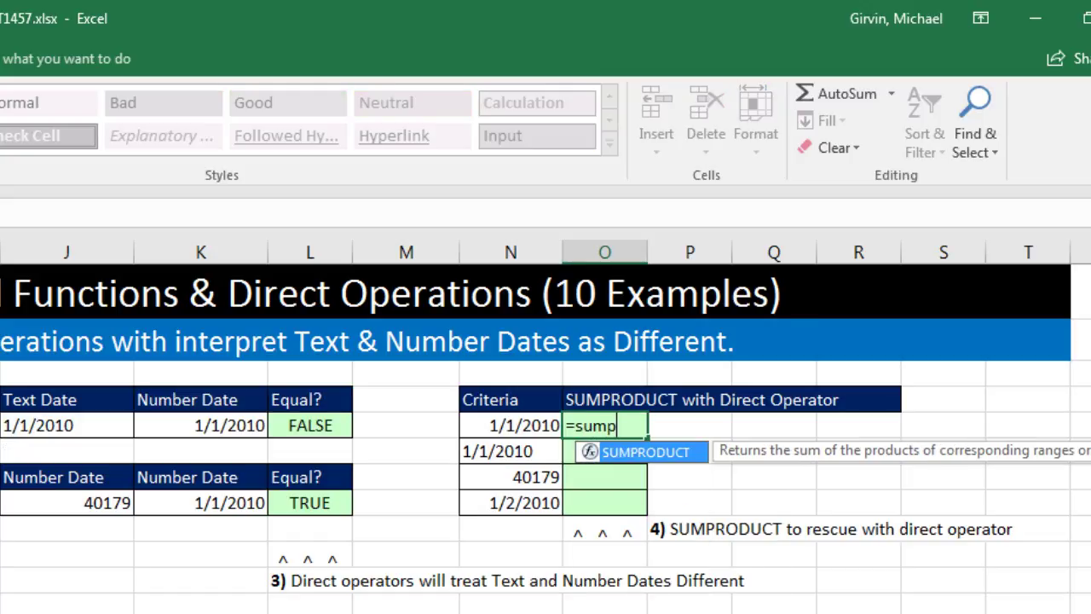
key("Tab")
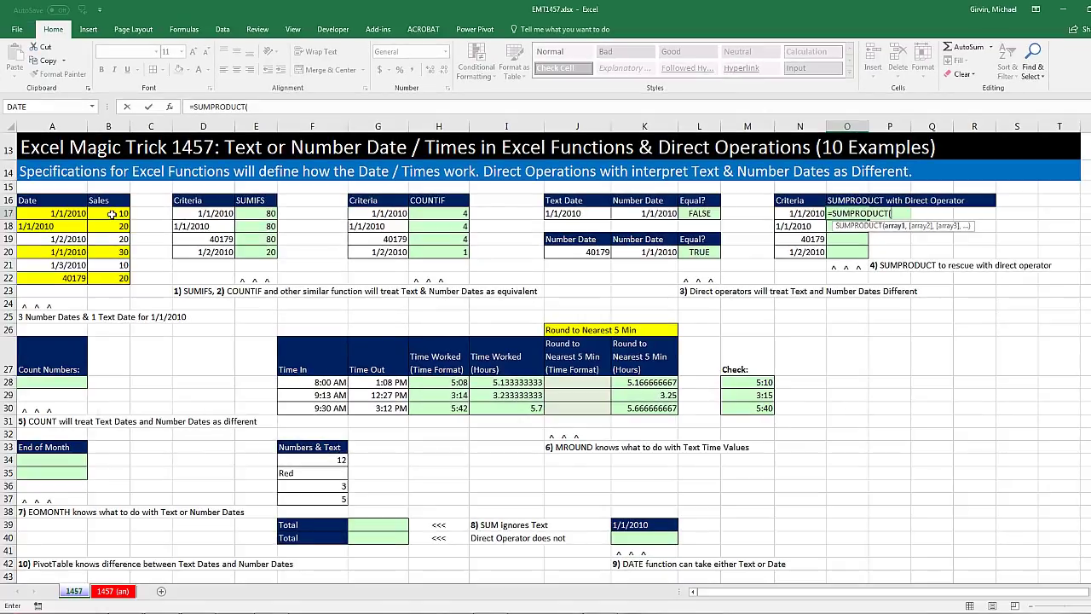
left_click_drag(112, 214, 111, 277)
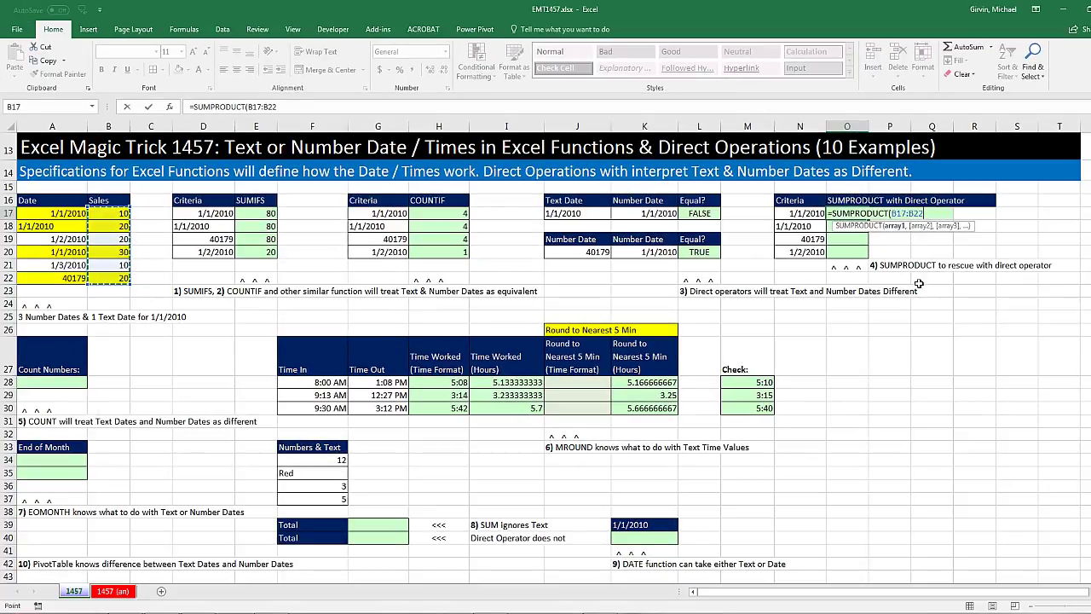
key("F4")
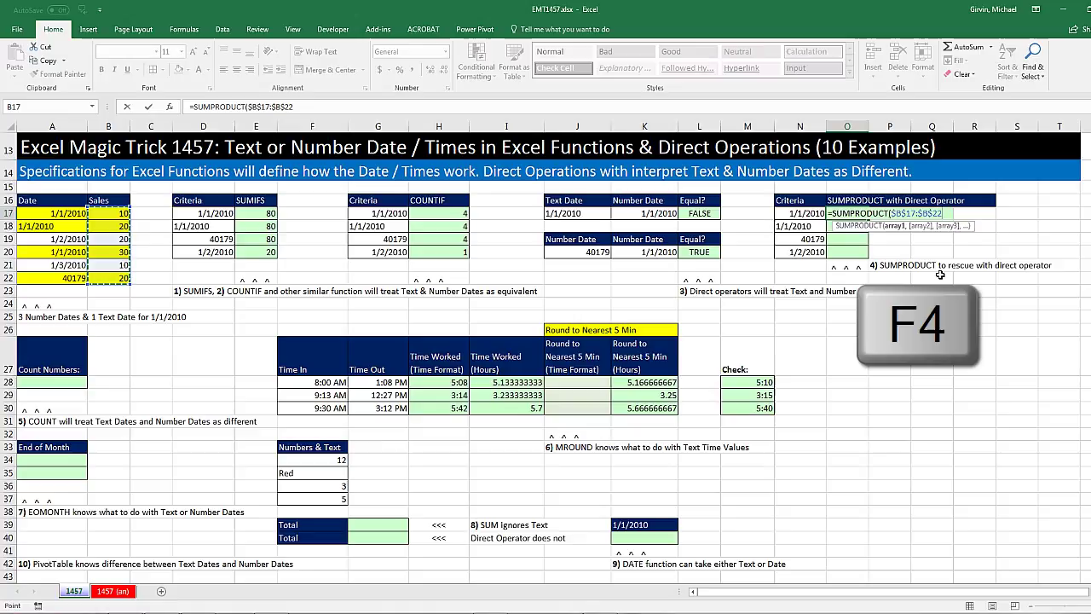
type(",")
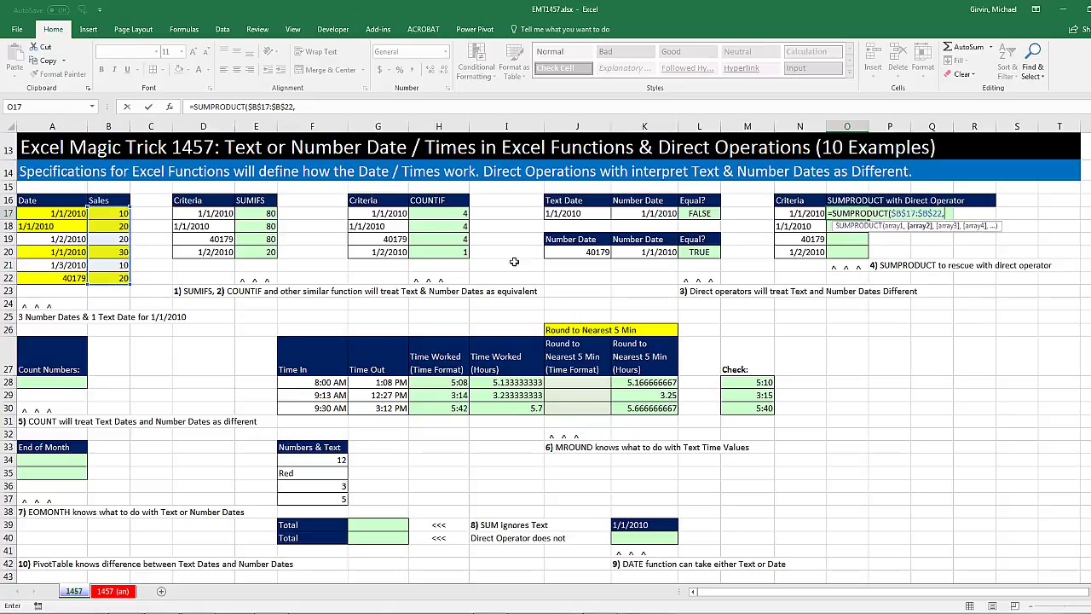
left_click_drag(54, 214, 54, 276)
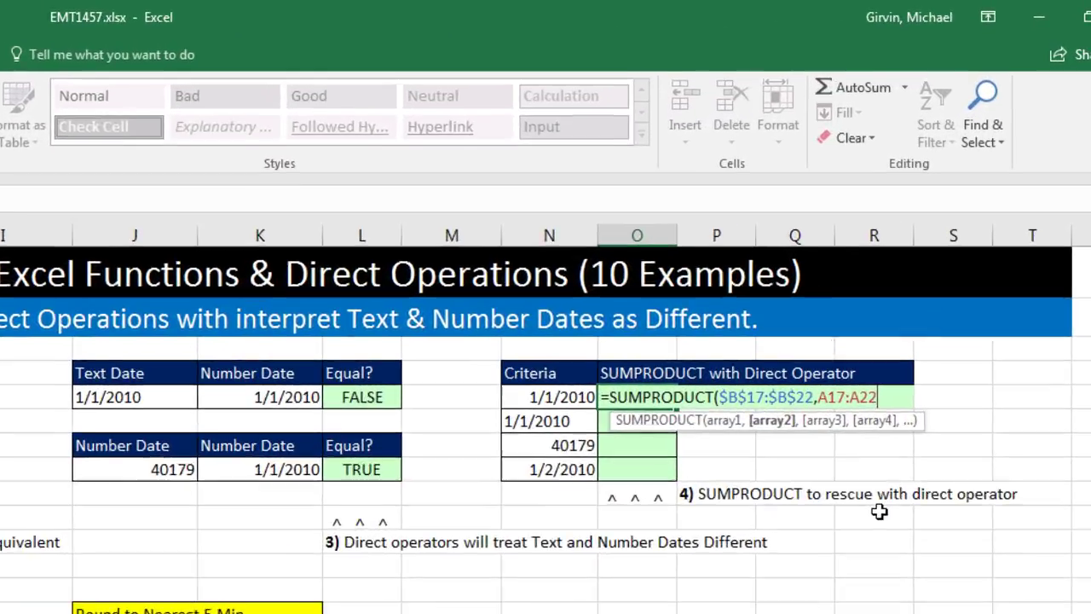
key("F4")
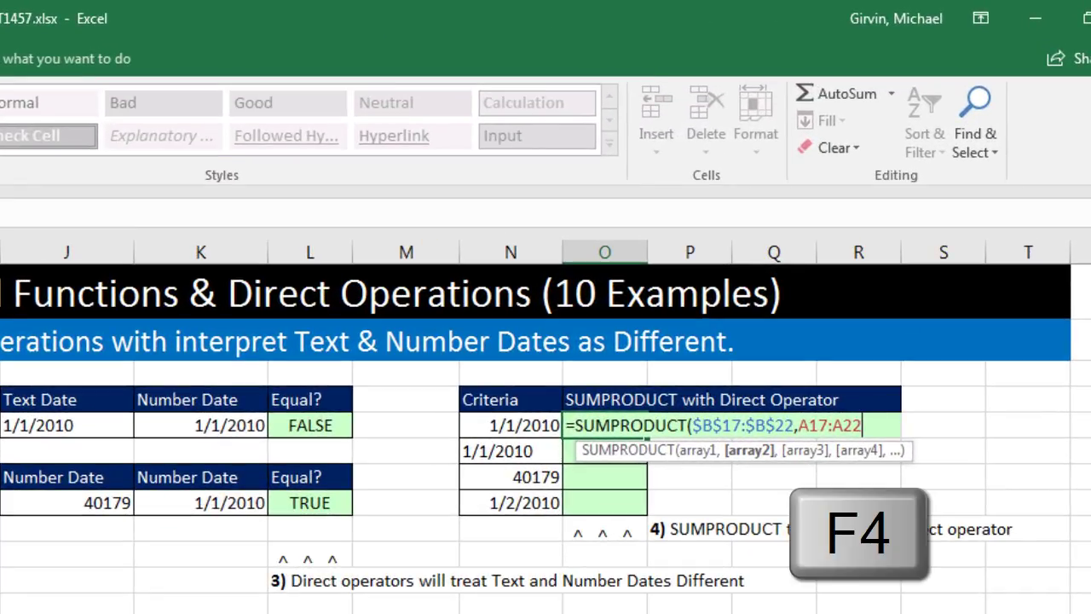
type("=")
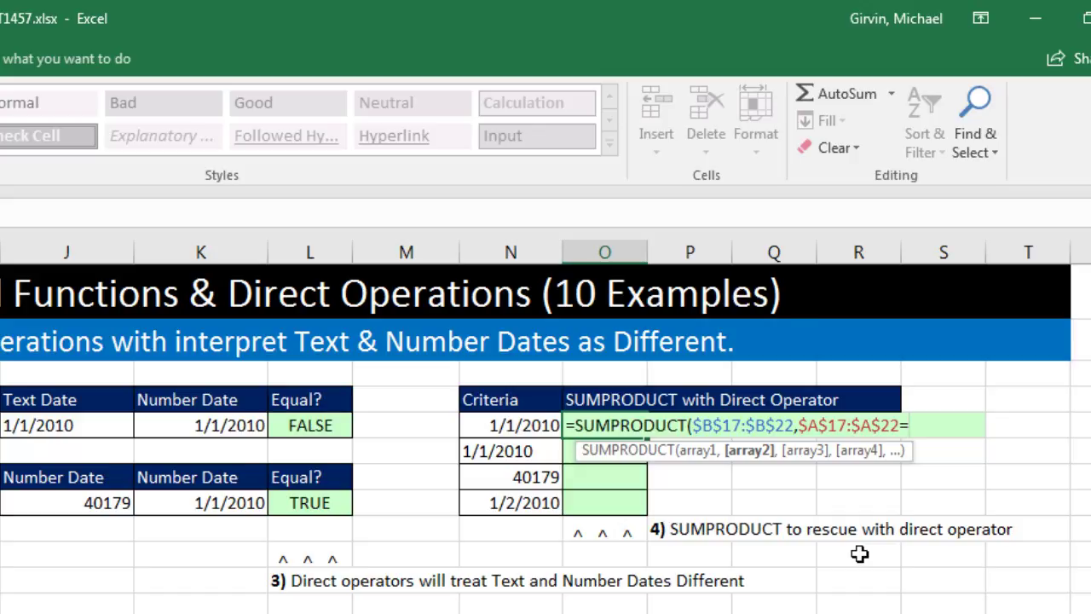
left_click(538, 424)
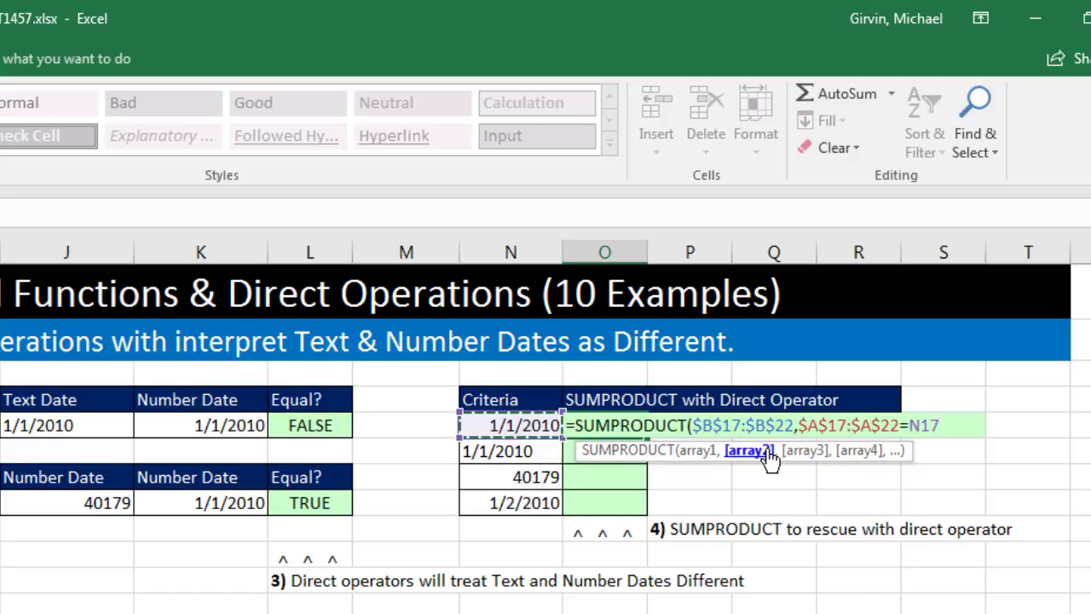
left_click(695, 456)
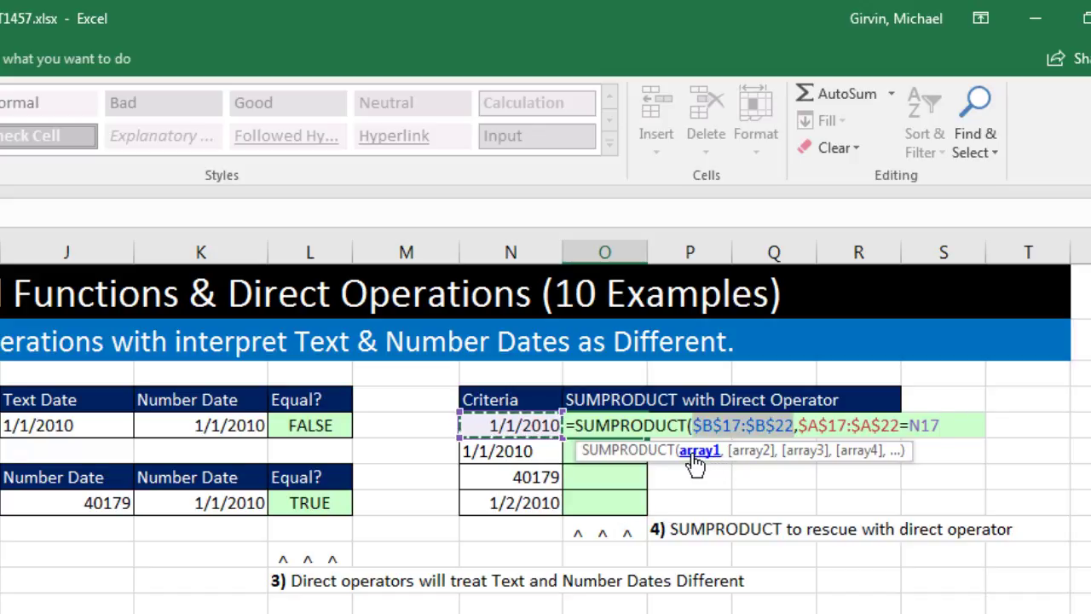
left_click(749, 454)
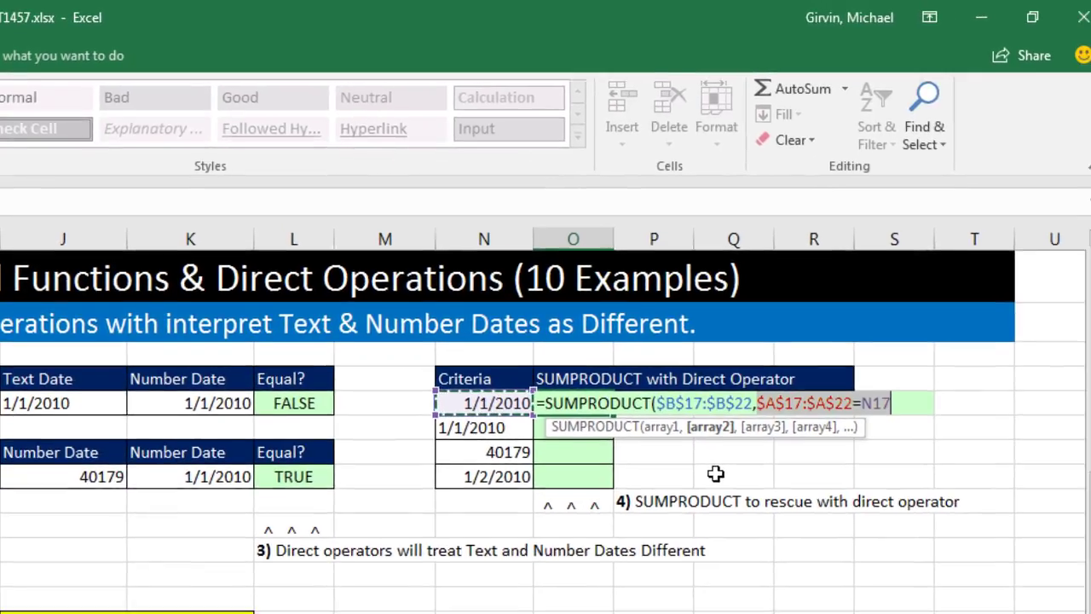
key("F9")
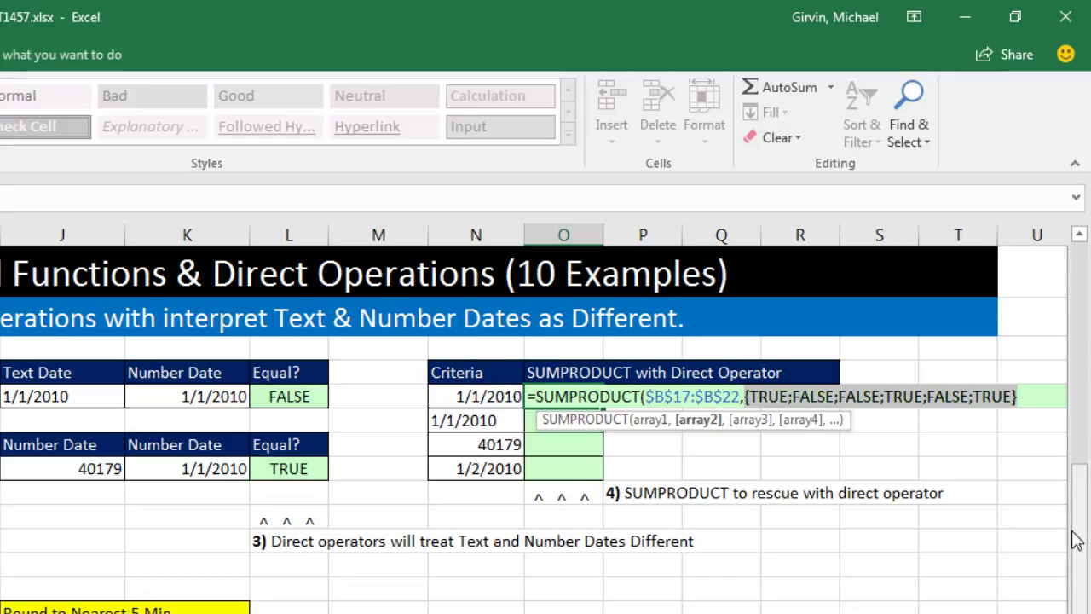
key("ctrl+z")
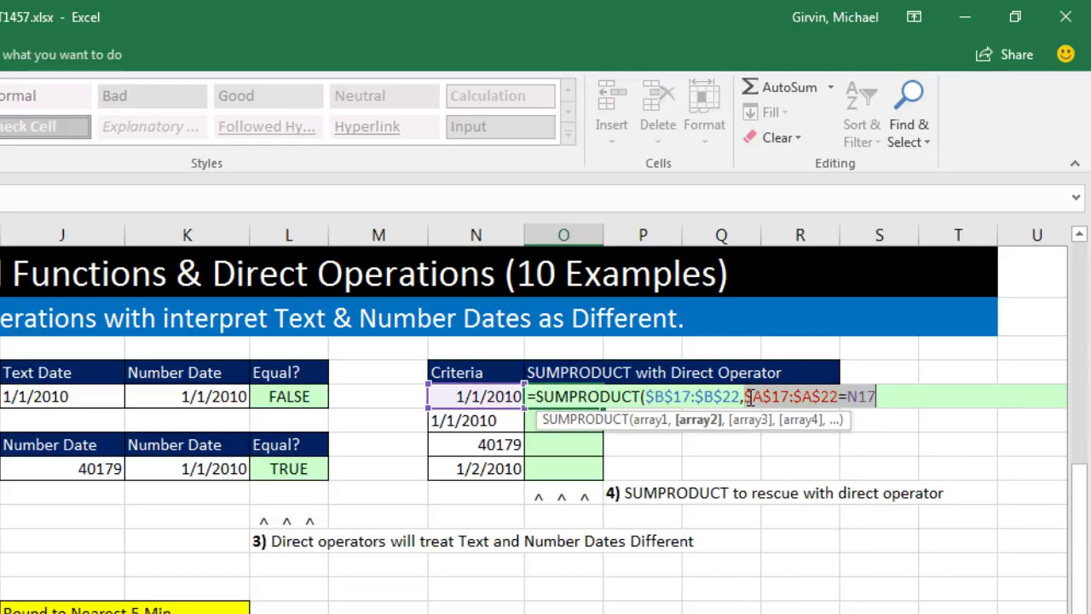
left_click(747, 398)
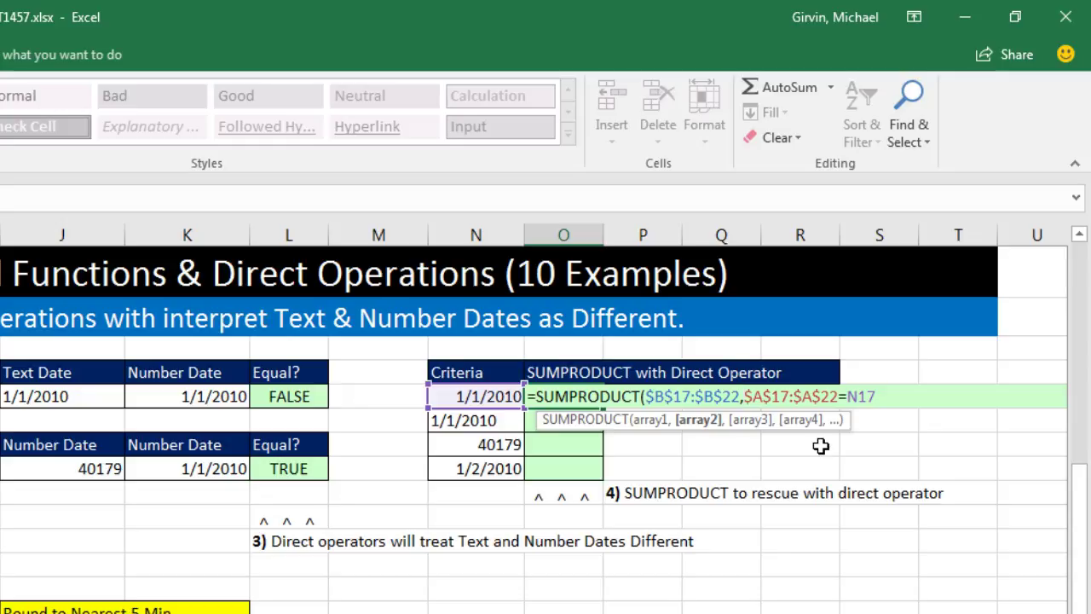
Wrap the comparison as --($A$17:$A$22=N17), verify its ones and zeros, and enter it for 60
type("--")
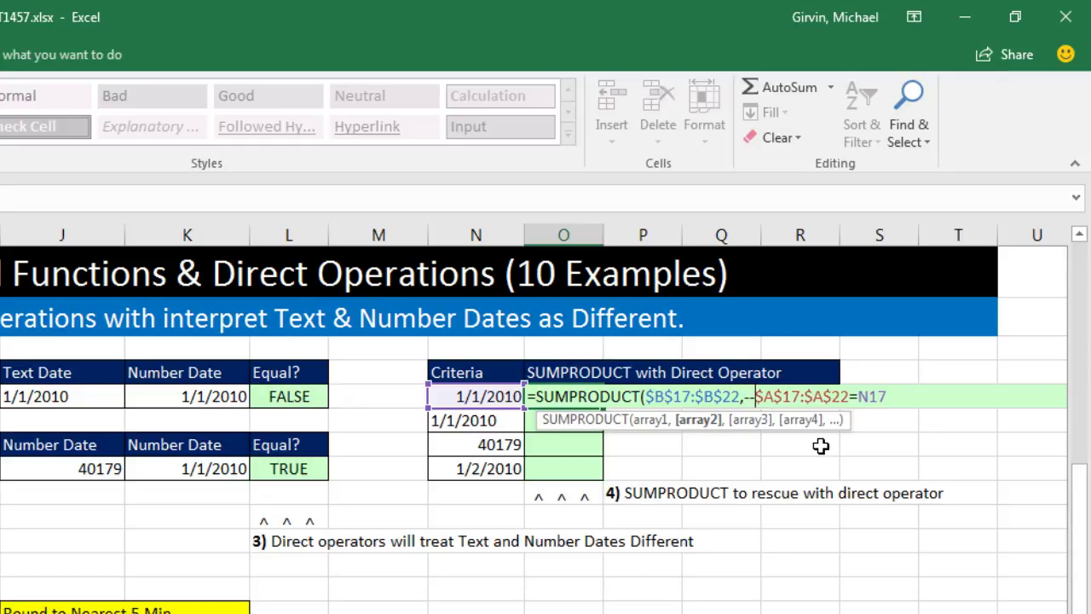
type("(")
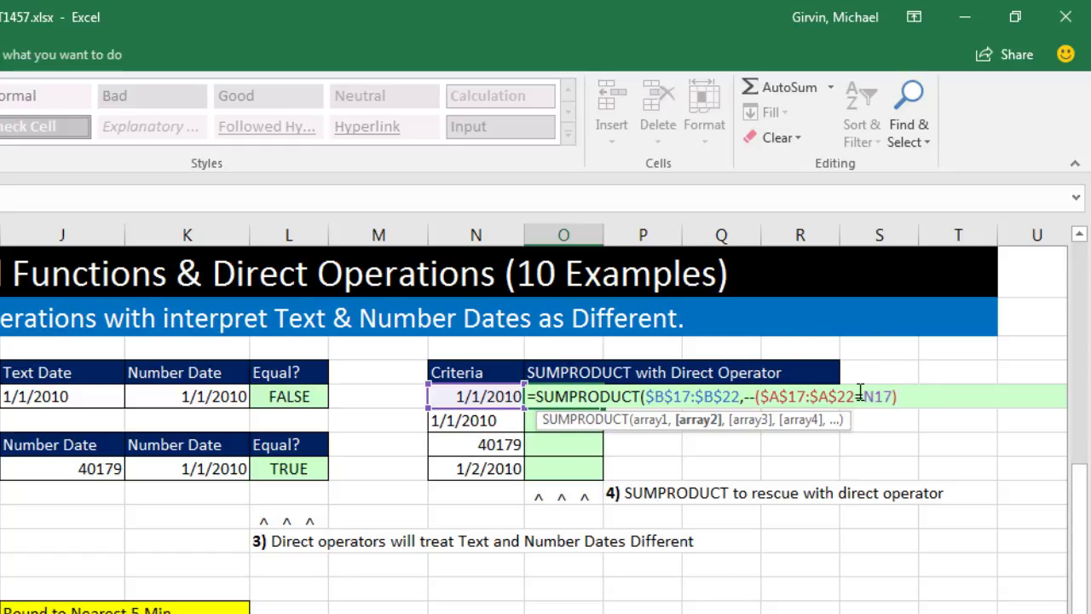
left_click_drag(855, 392, 863, 392)
left_click(755, 397)
left_click(694, 426)
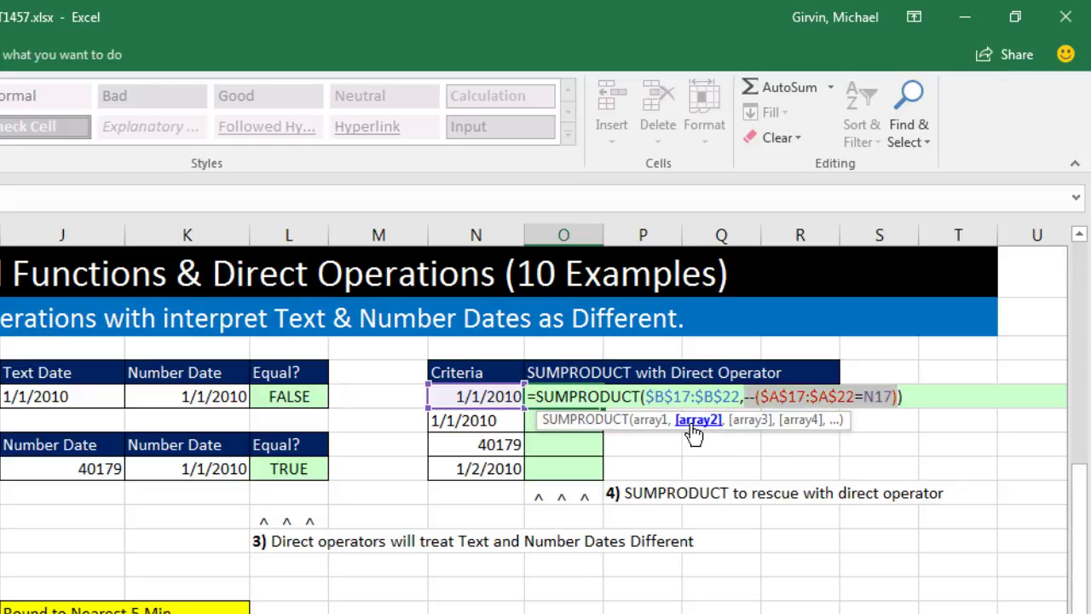
key("F9")
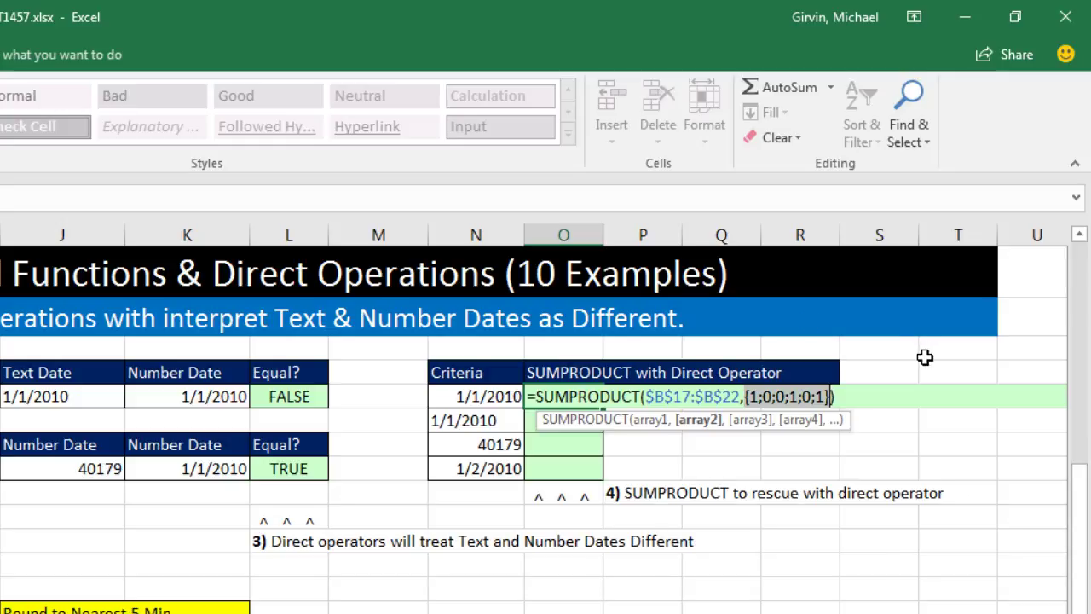
key("ctrl+z")
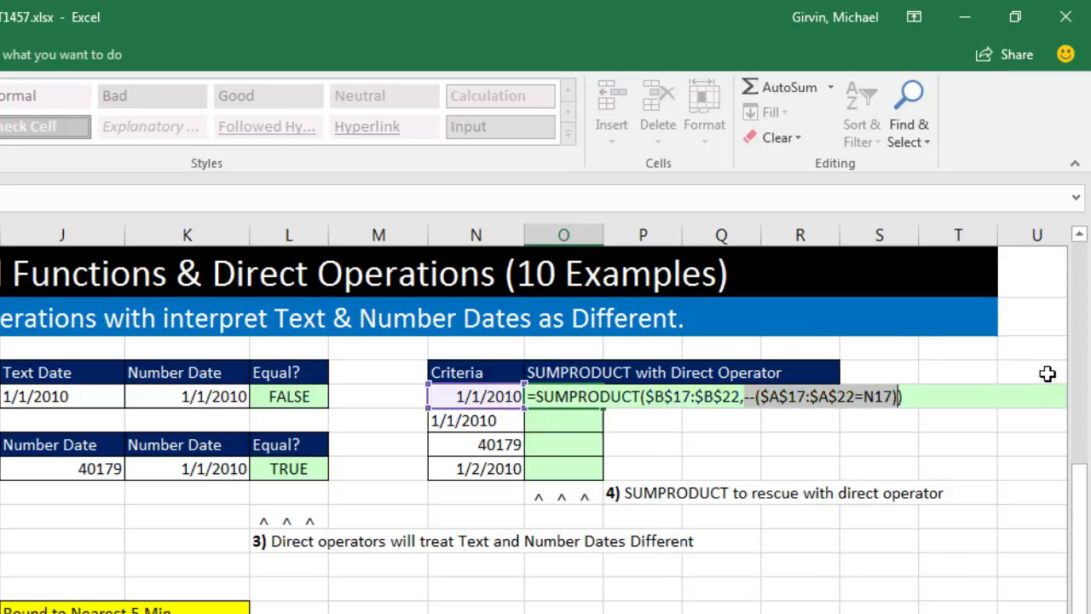
key("ctrl+Return")
Fill the SUMPRODUCT to O20, giving 60, 20, 60, 20, and inspect O19 and O18
double_click(602, 409)
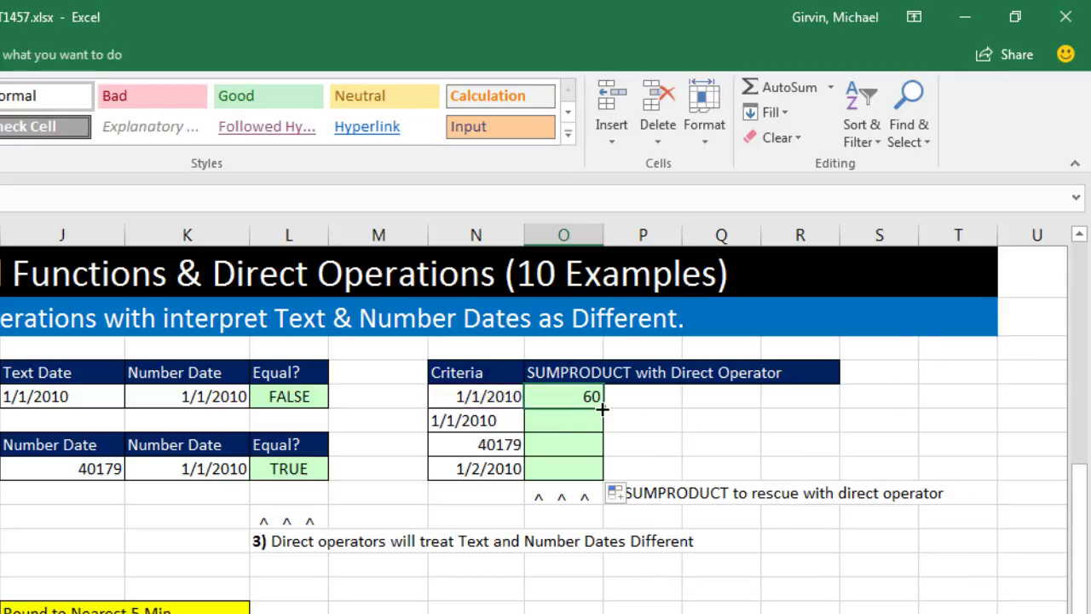
left_click(567, 394)
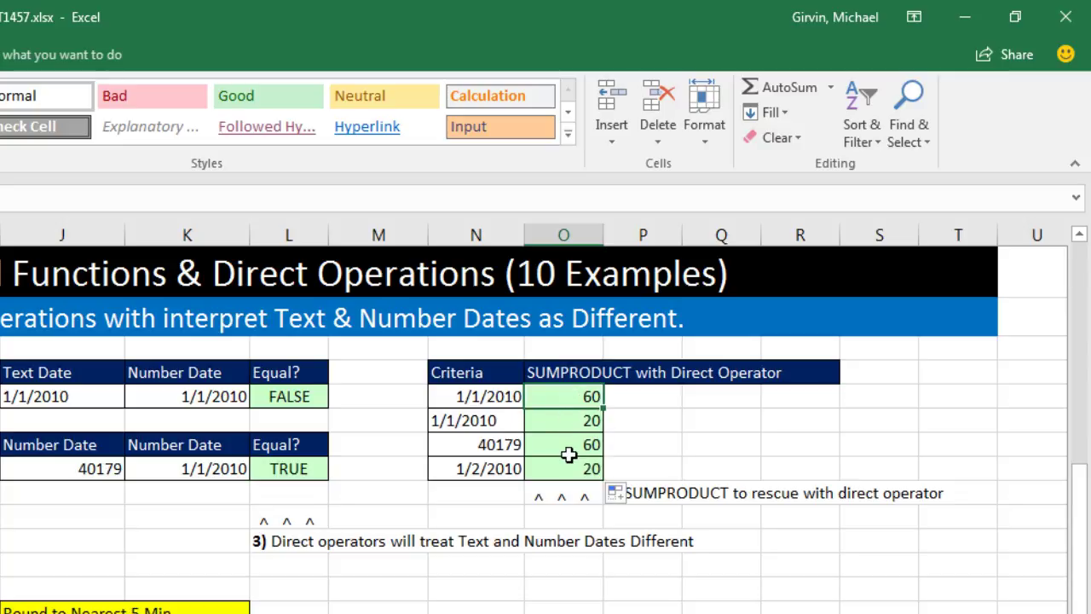
left_click(567, 444)
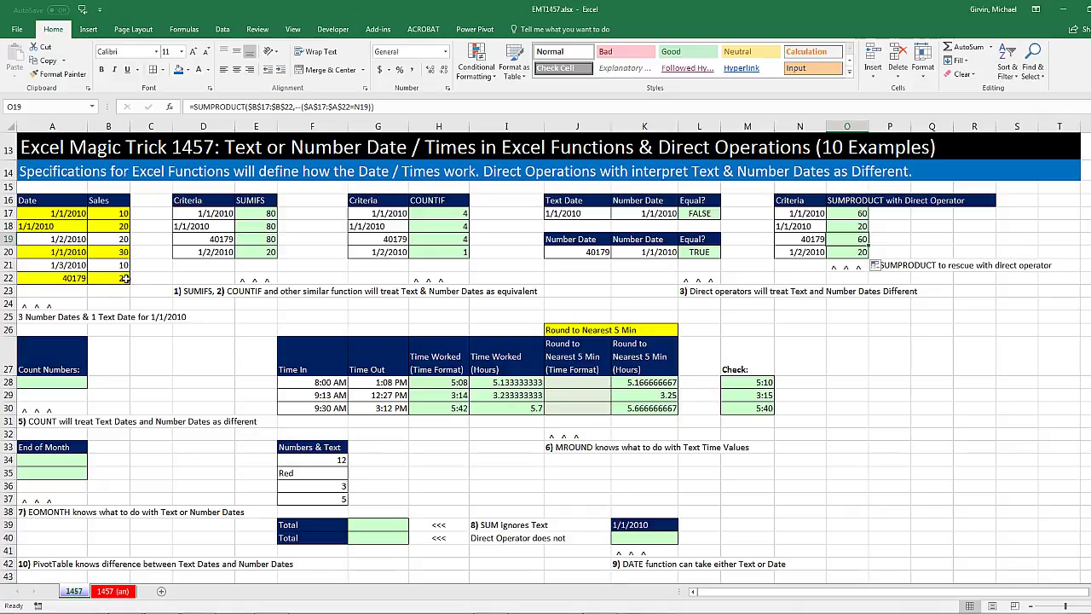
left_click(849, 226)
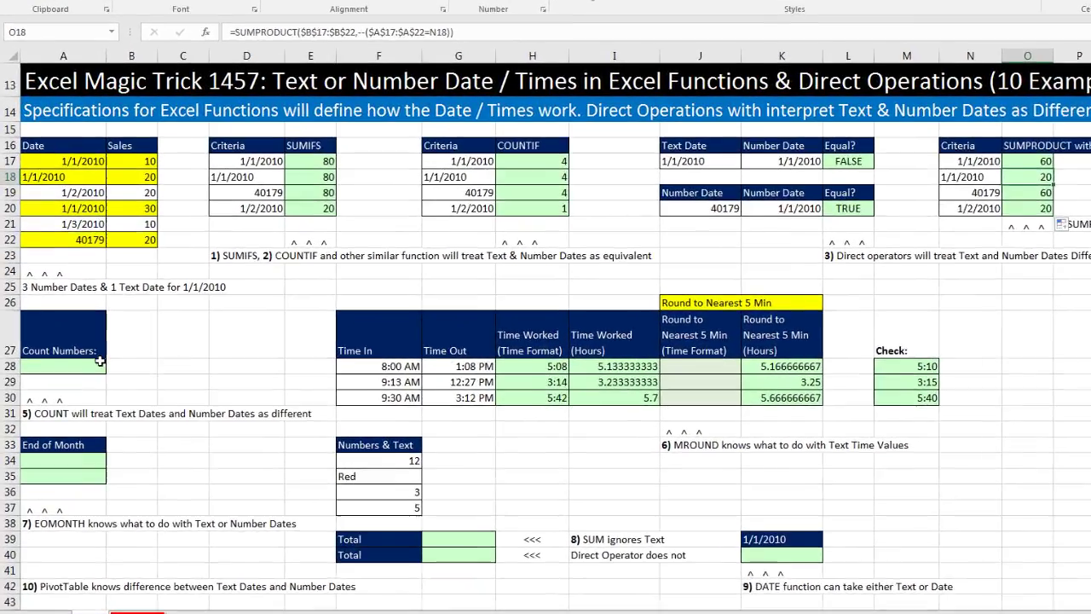
left_click(86, 383)
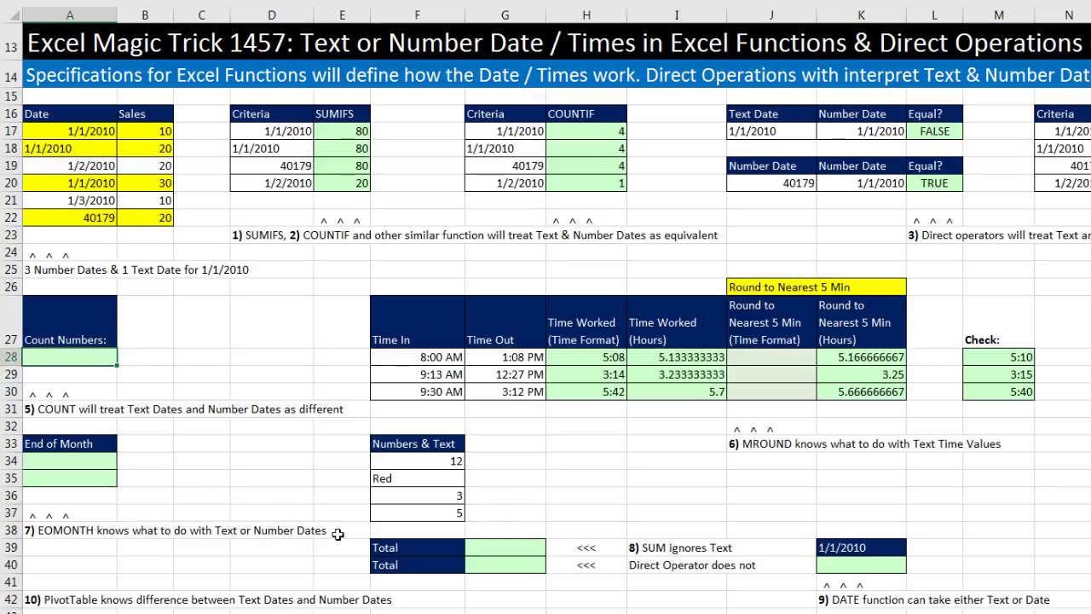
Enter =COUNT(A17:A22) in A28, which returns 5
type("=count")
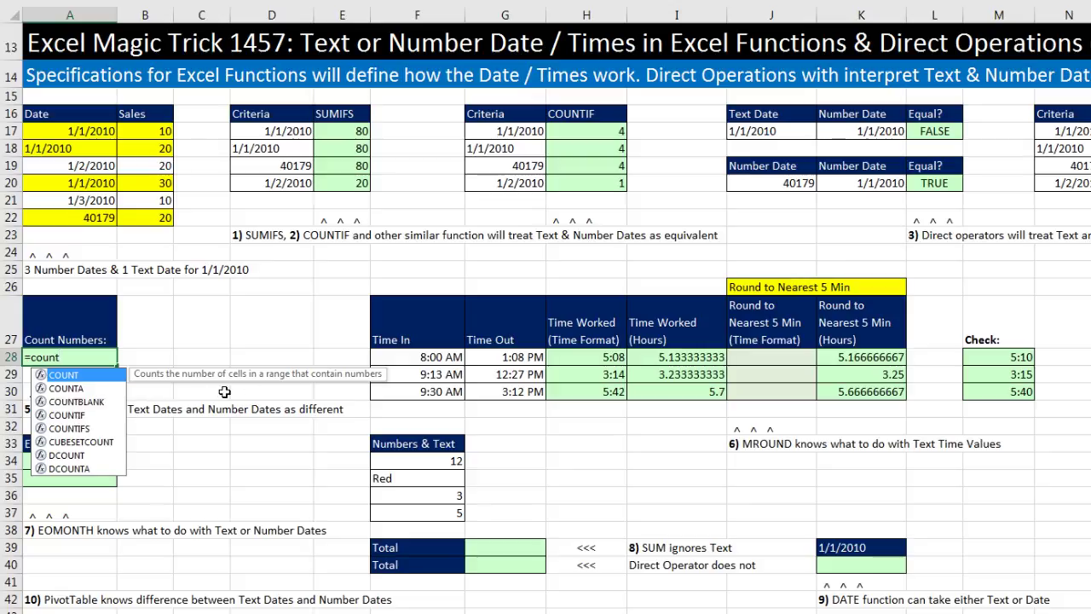
key("Tab")
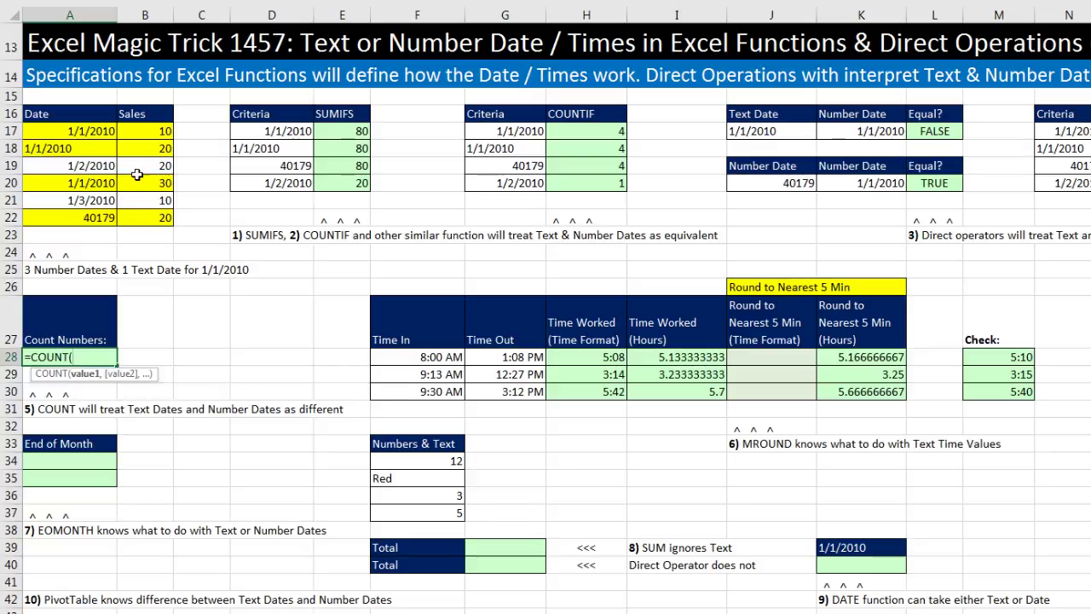
left_click_drag(101, 135, 102, 217)
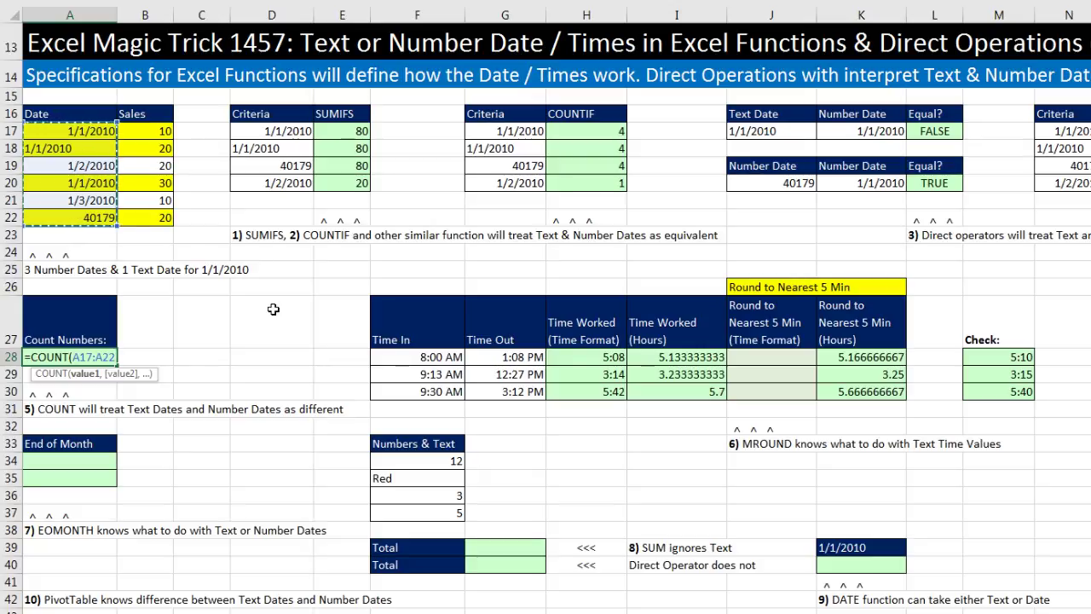
type(")")
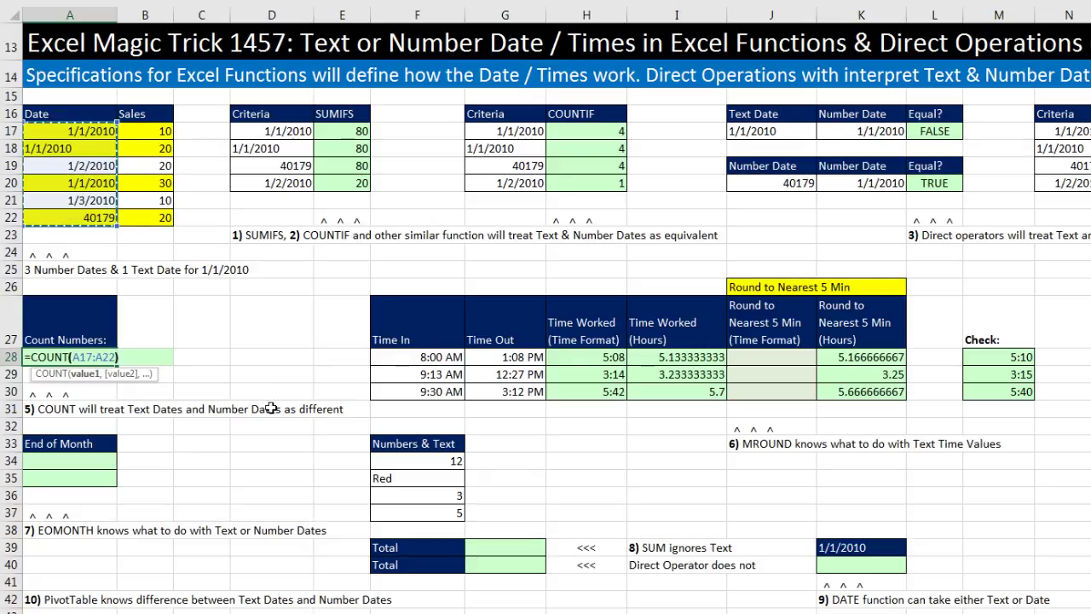
key("ctrl+Return")
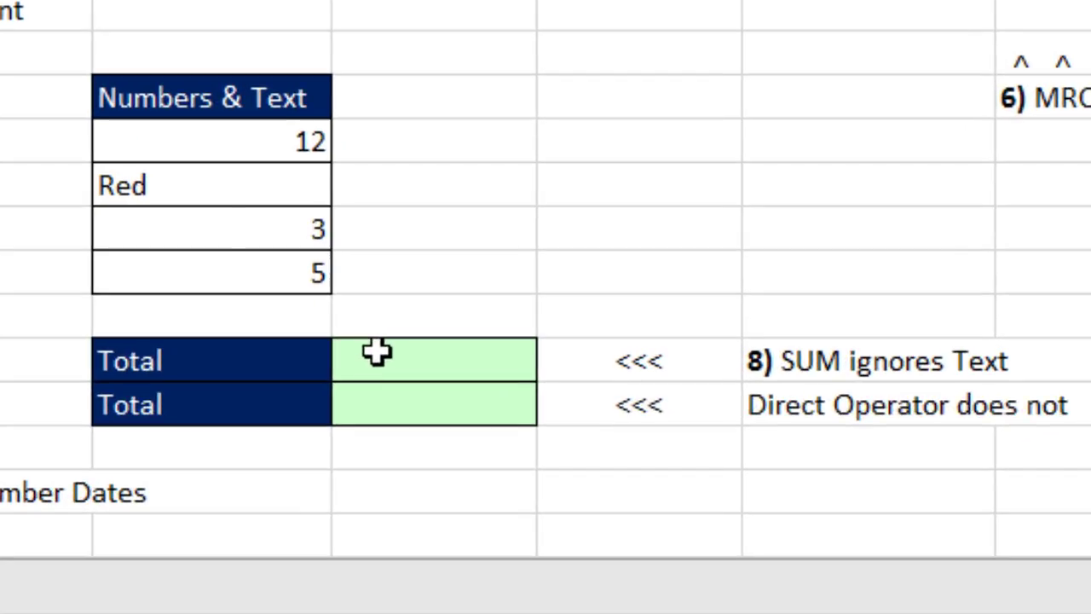
AutoSum the Numbers & Text values F34:F37 in G39, giving 20
left_click(377, 352)
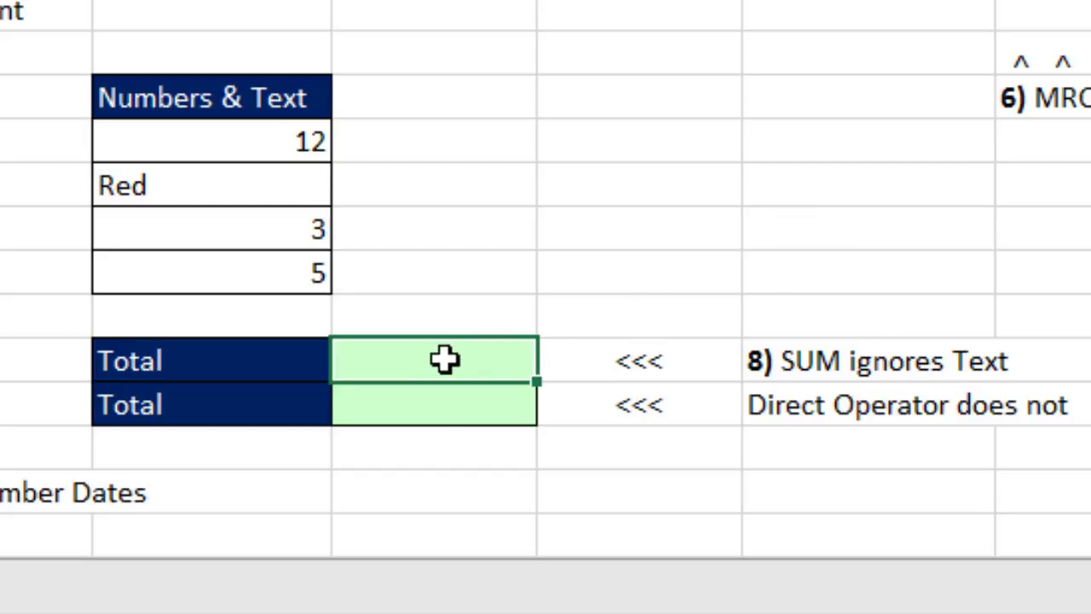
key("alt+equal")
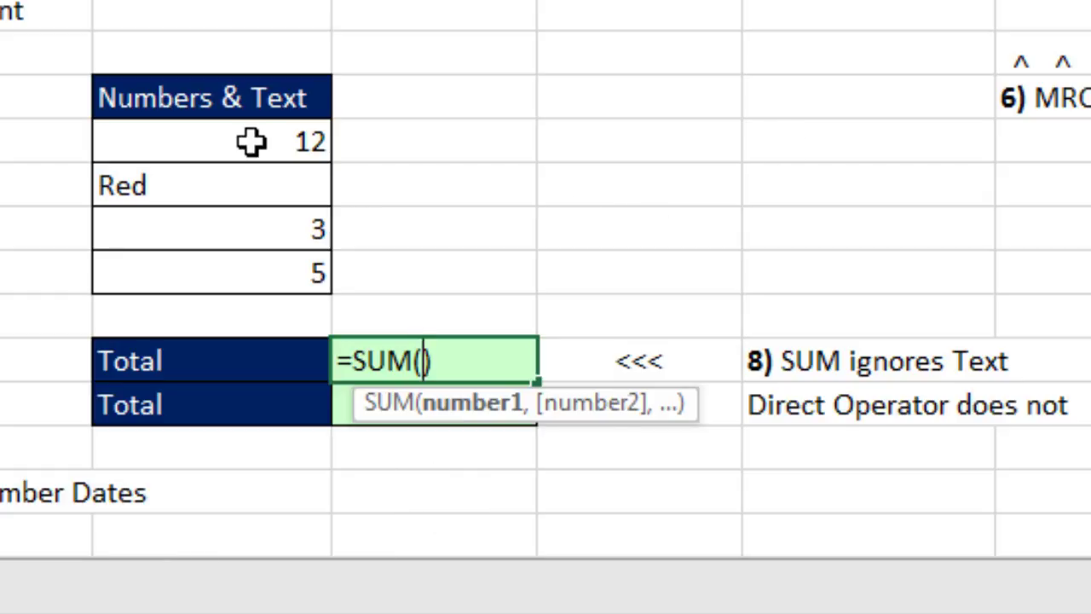
left_click_drag(251, 141, 285, 275)
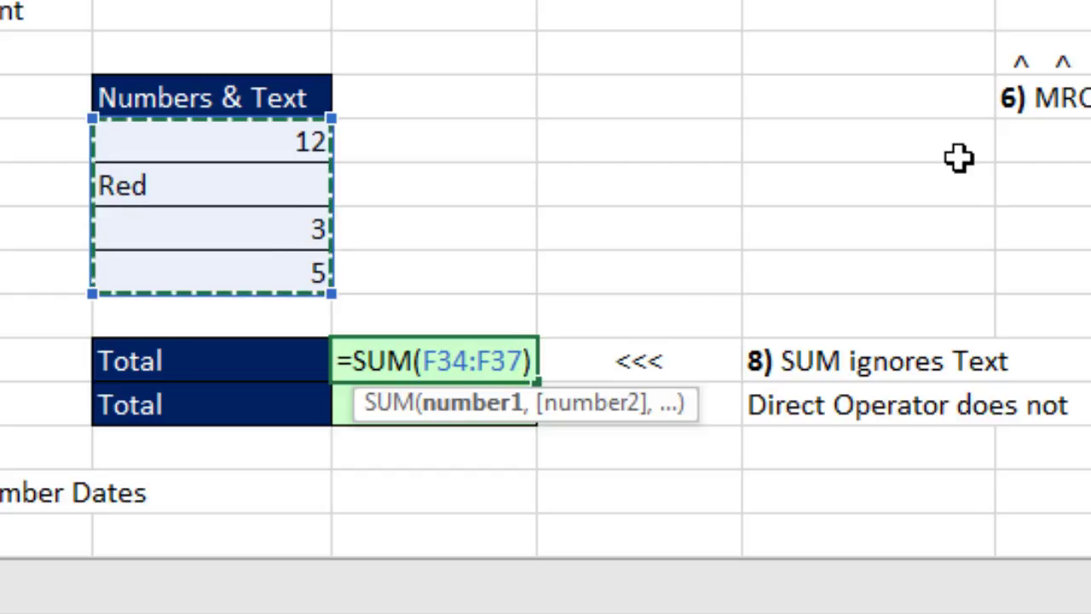
key("Return")
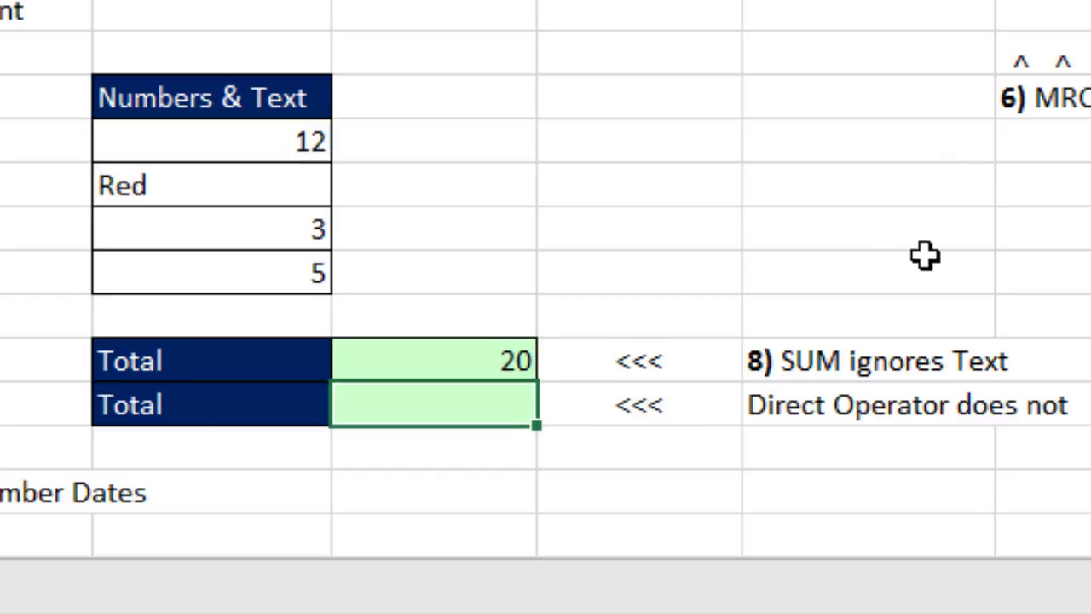
Enter =F34+F35+F36+F37 in G40, which returns #VALUE! because of Red
type("=")
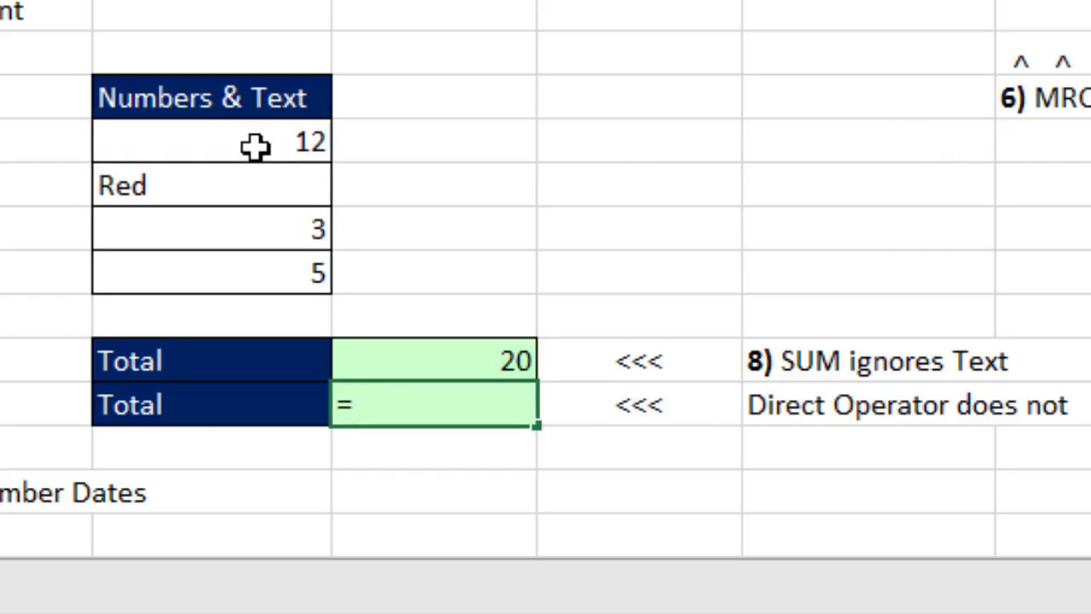
left_click(256, 141)
type("+")
left_click(223, 189)
type("+")
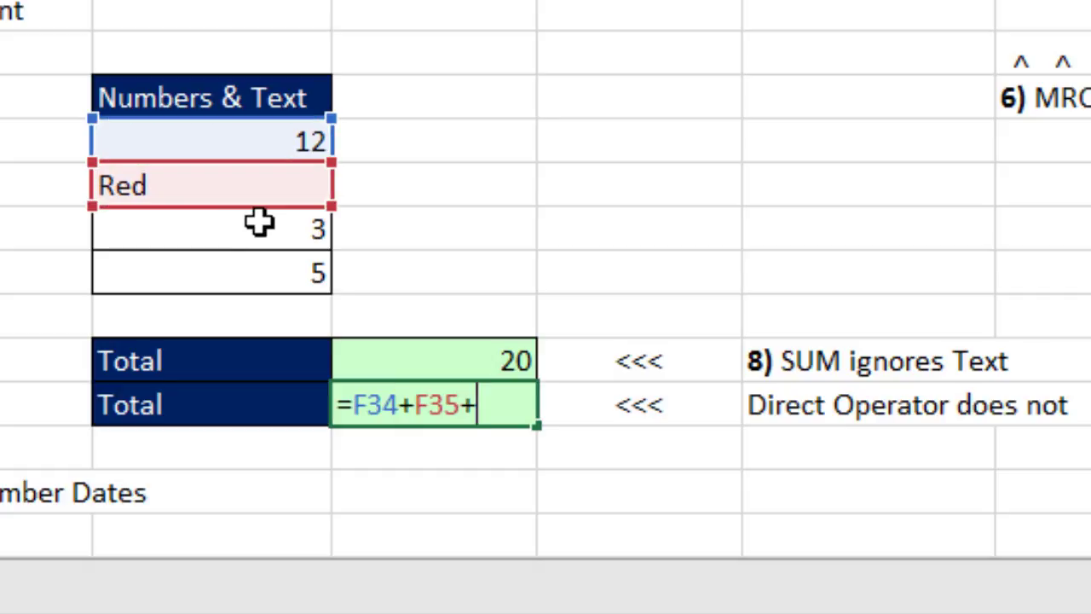
left_click(258, 223)
type("+")
left_click(277, 267)
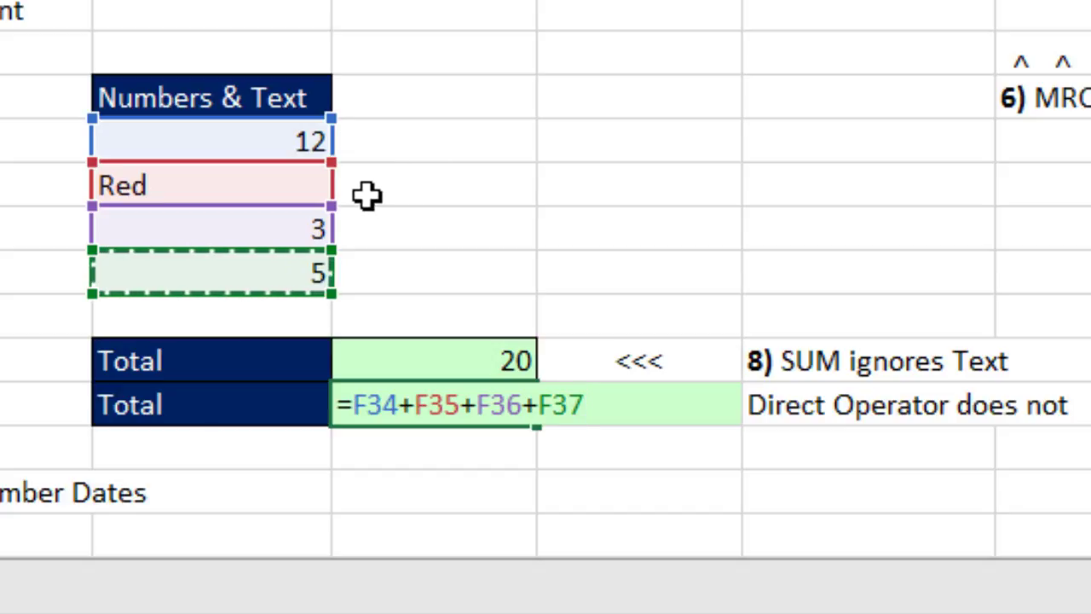
key("ctrl+Return")
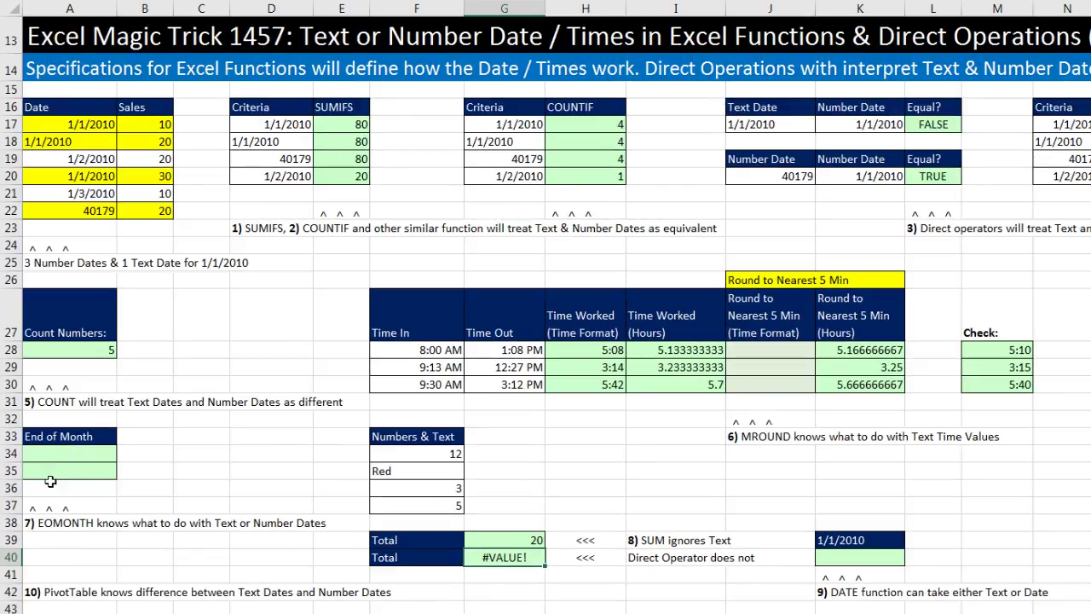
Enter an EOMONTH formula on date A17 in End of Month cell A34
left_click(56, 456)
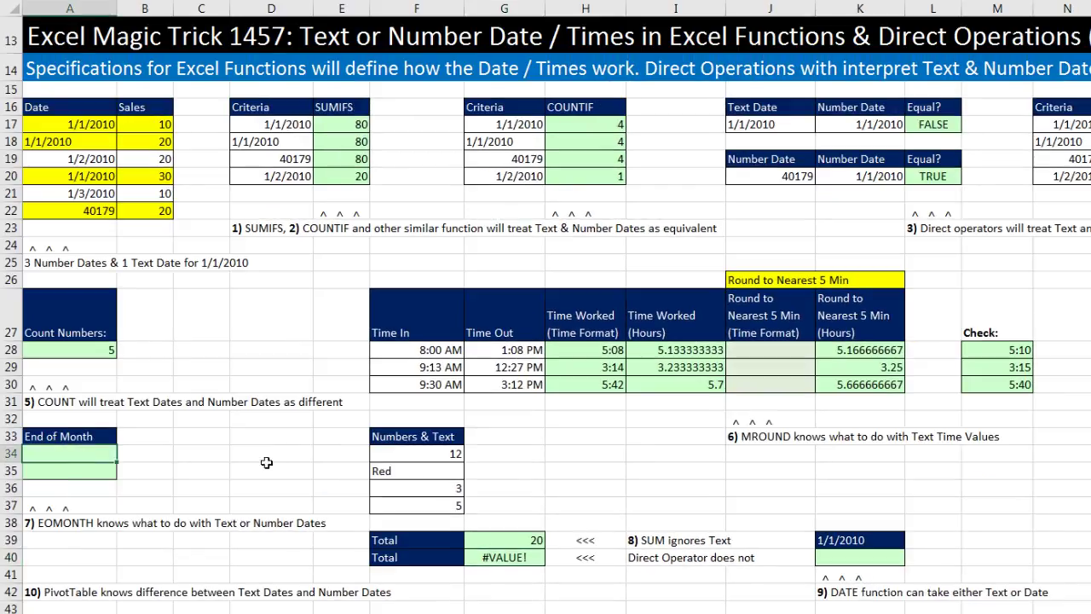
type("=eo")
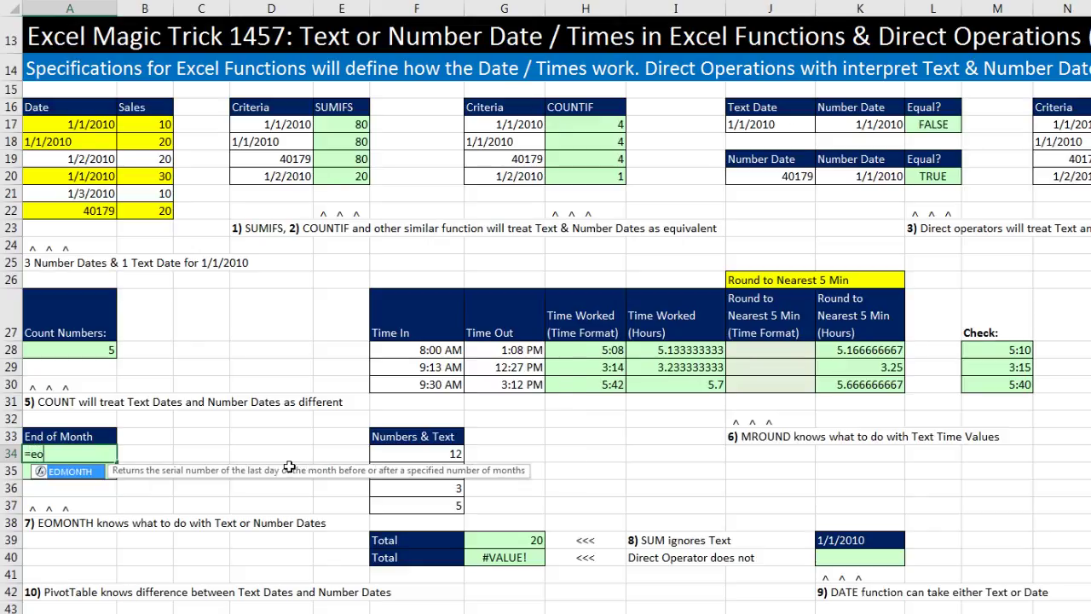
key("Tab")
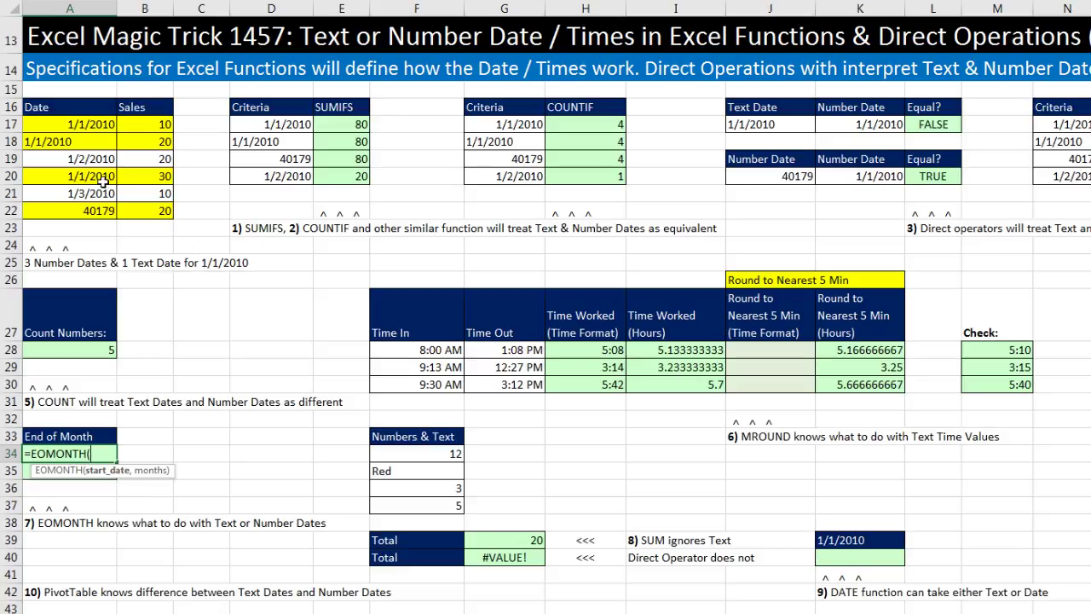
left_click(89, 124)
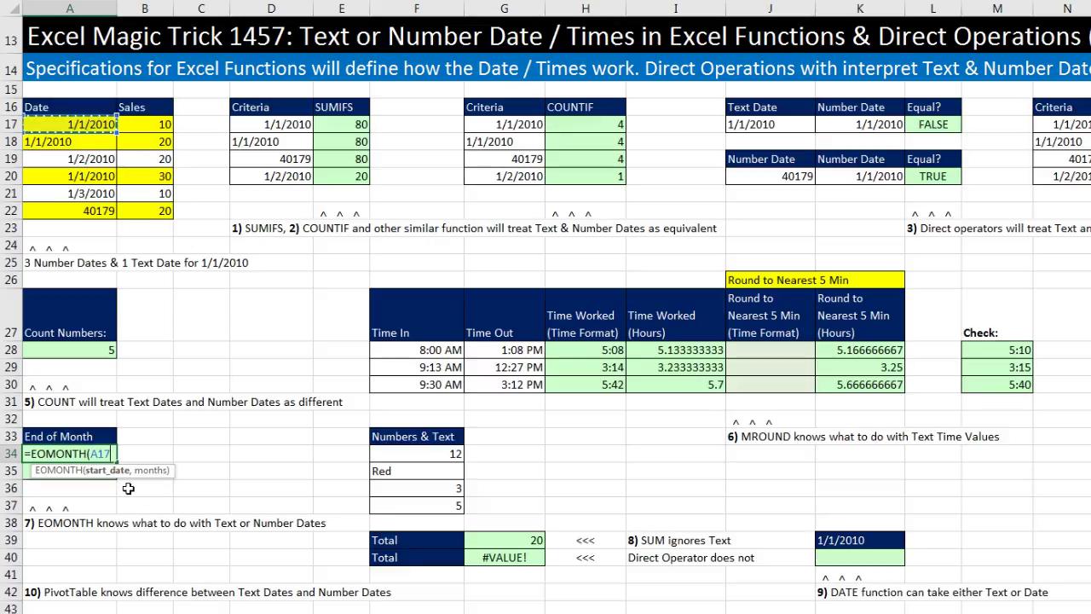
type(",")
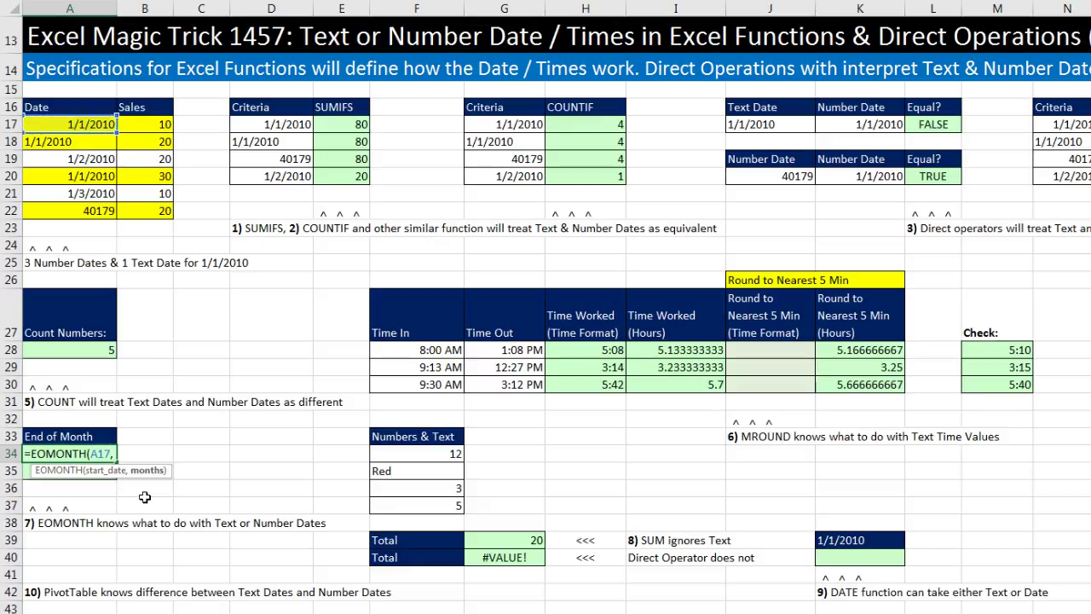
type("1")
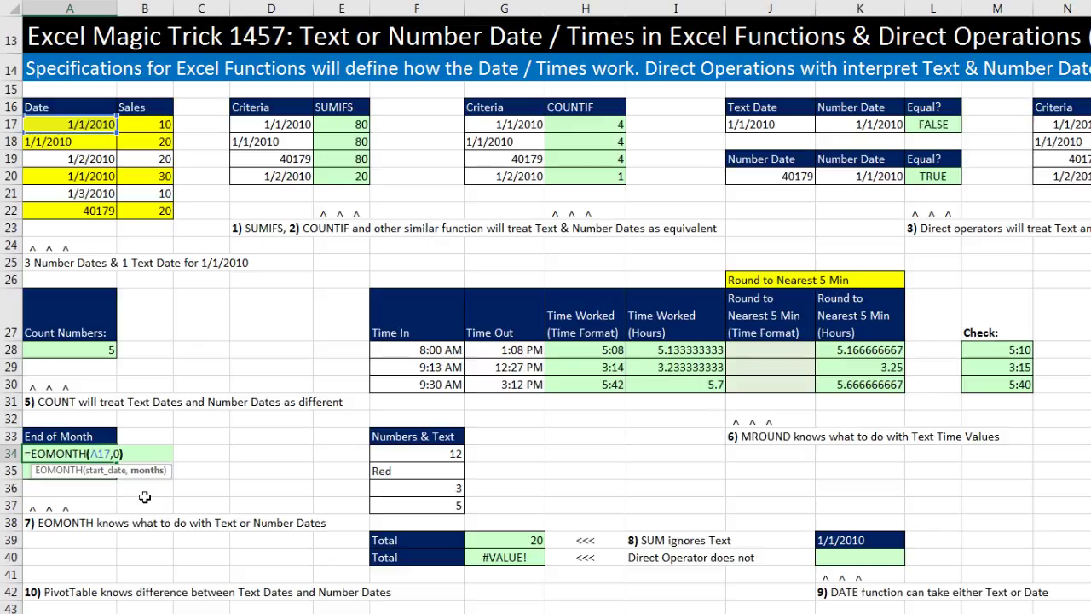
type(")")
key("Return")
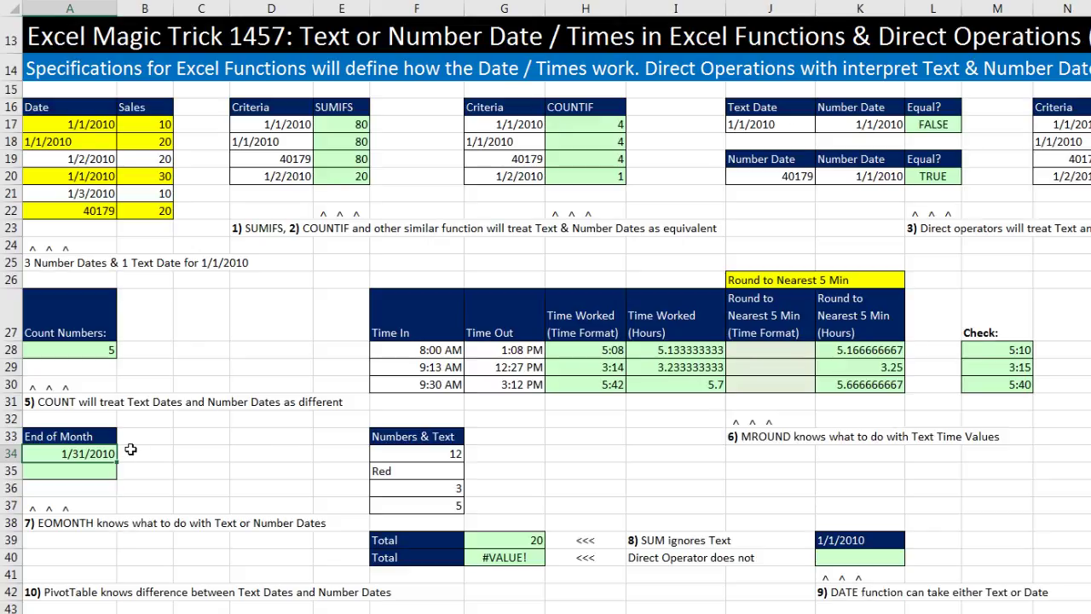
Copy the EOMONTH formula to A35 and confirm it references A18, showing 1/31/2010
left_click_drag(118, 466, 118, 481)
left_click(89, 474)
key("F2")
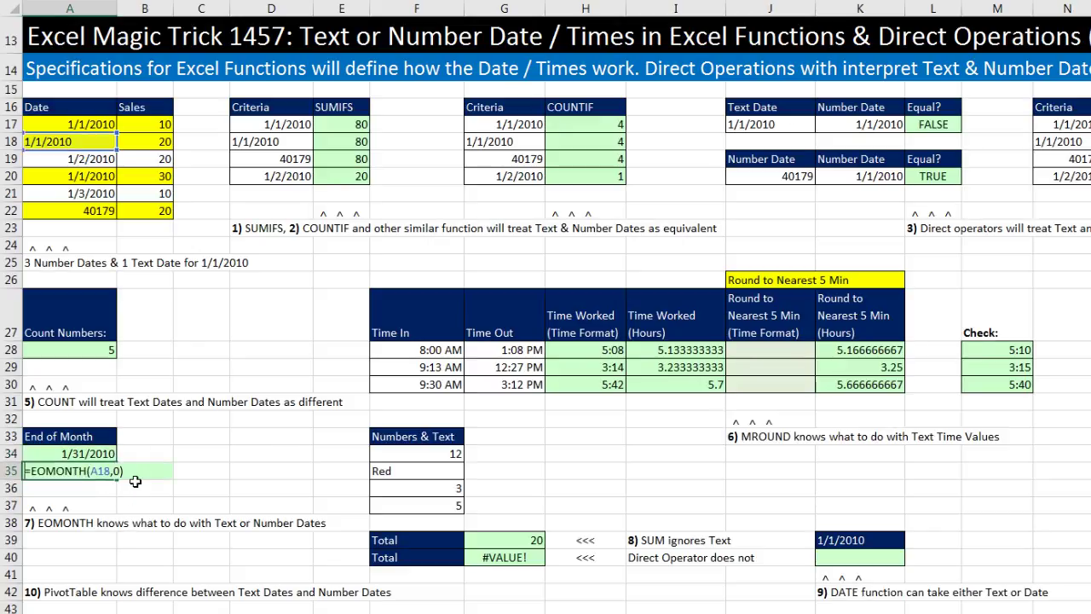
key("Escape")
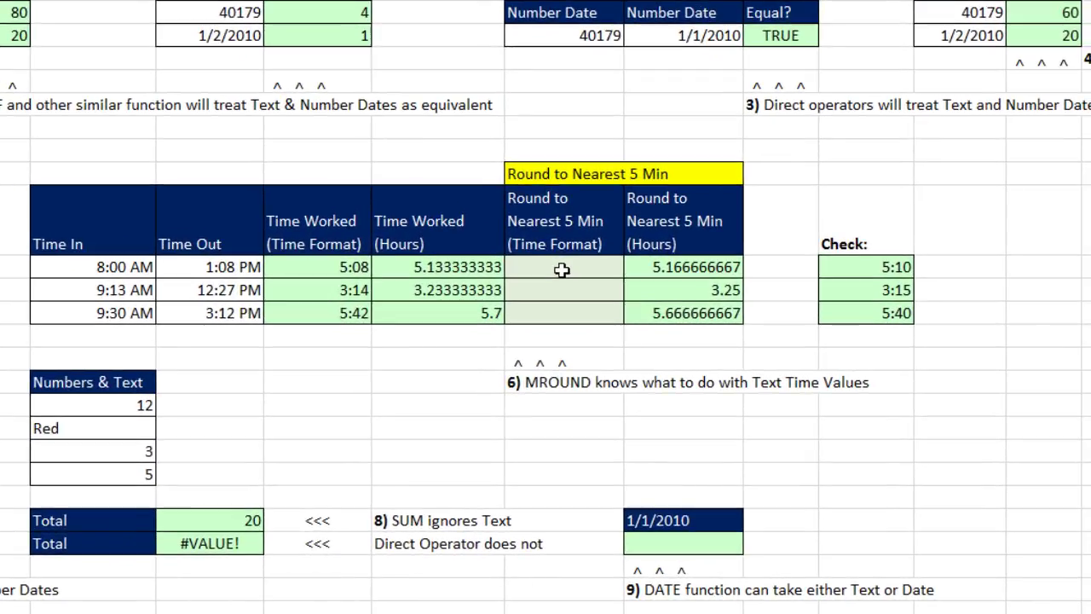
Enter =MROUND(H28,"00:05") in the first time-format rounding cell and fill it down to give 5:10, 3:15, 5:40
left_click(768, 353)
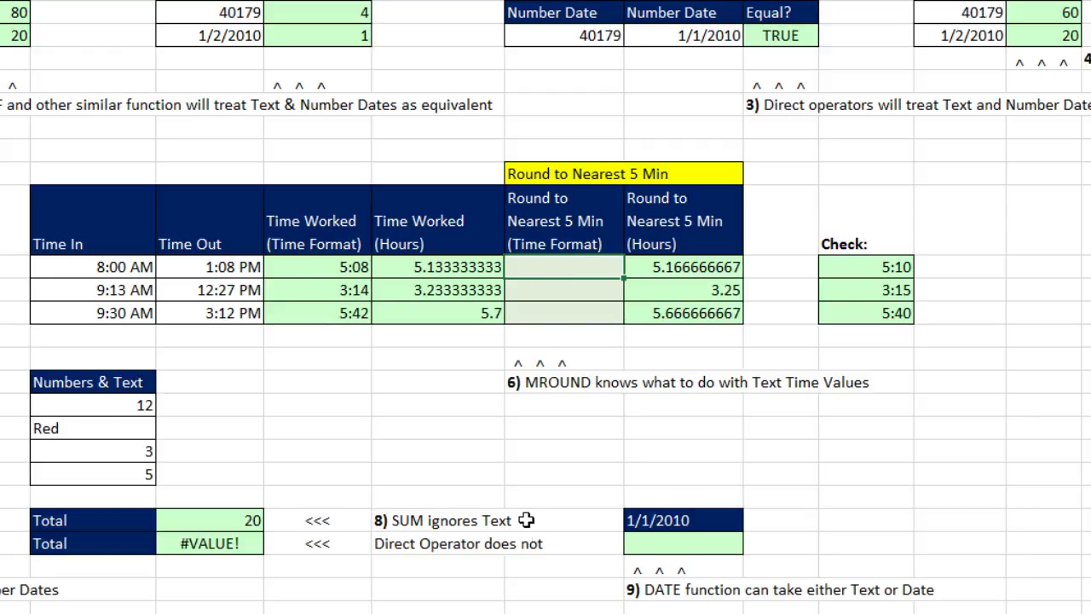
type("=mr")
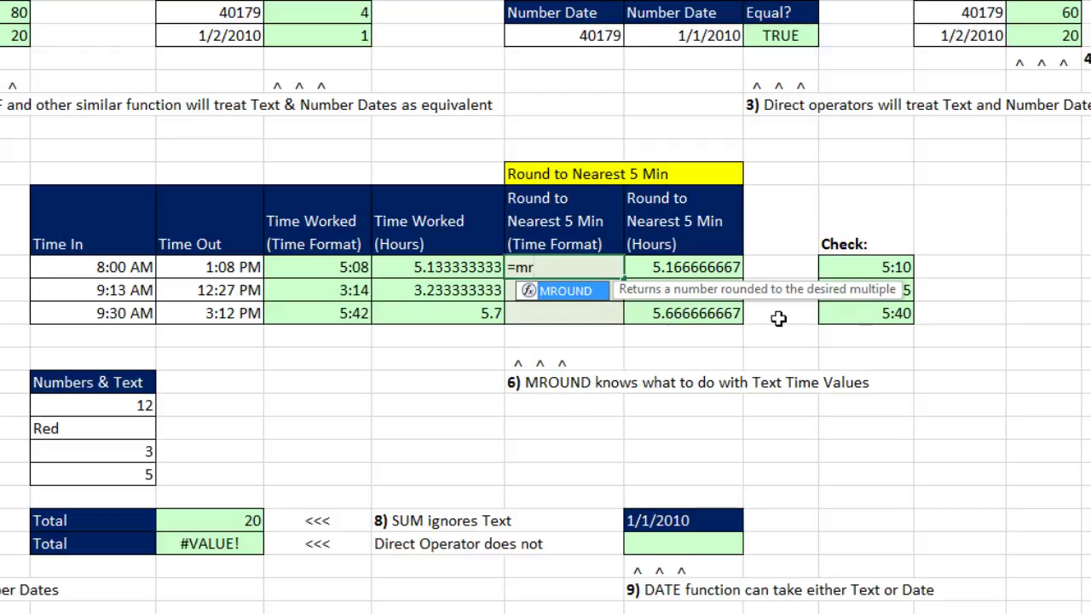
key("Tab")
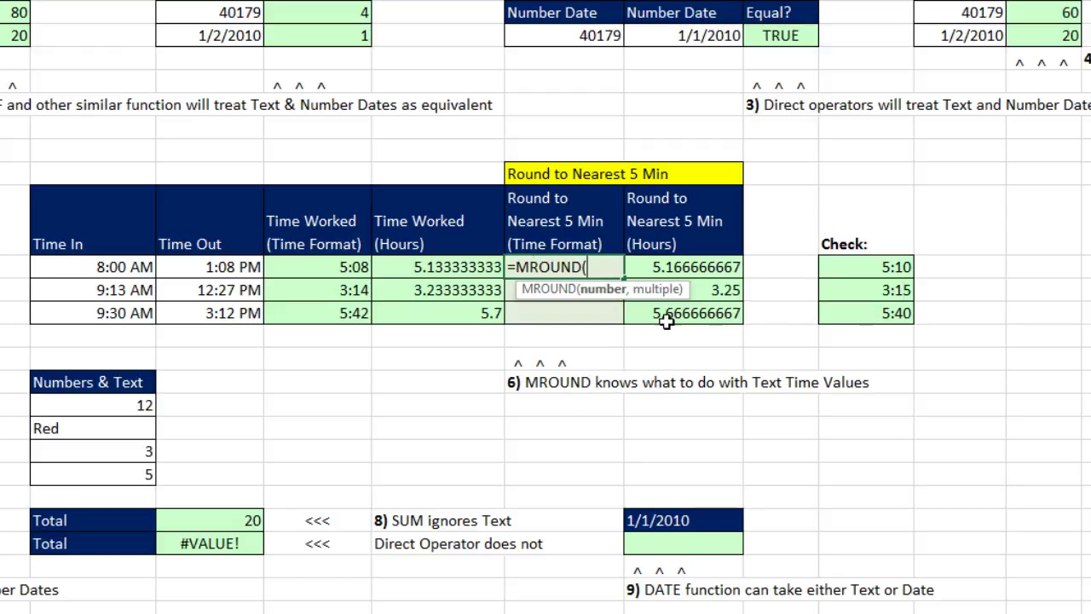
left_click(341, 269)
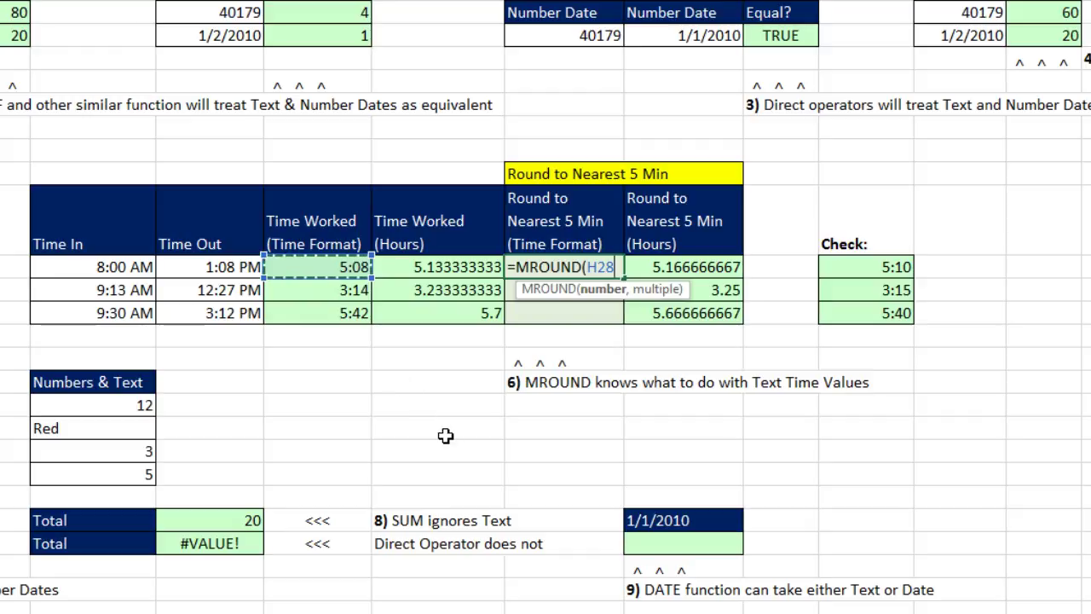
type(",")
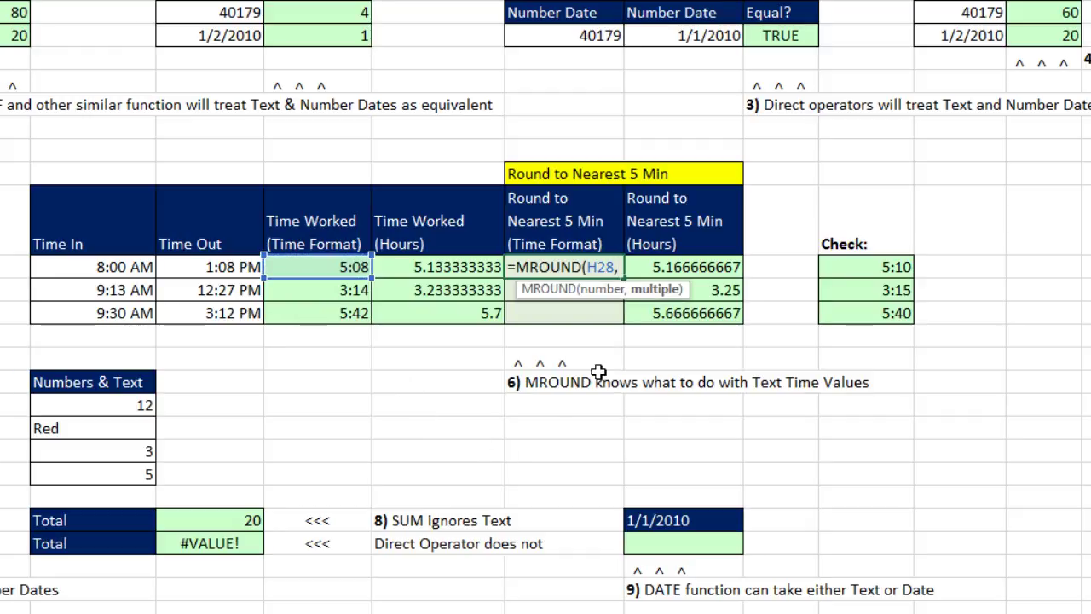
type("\"")
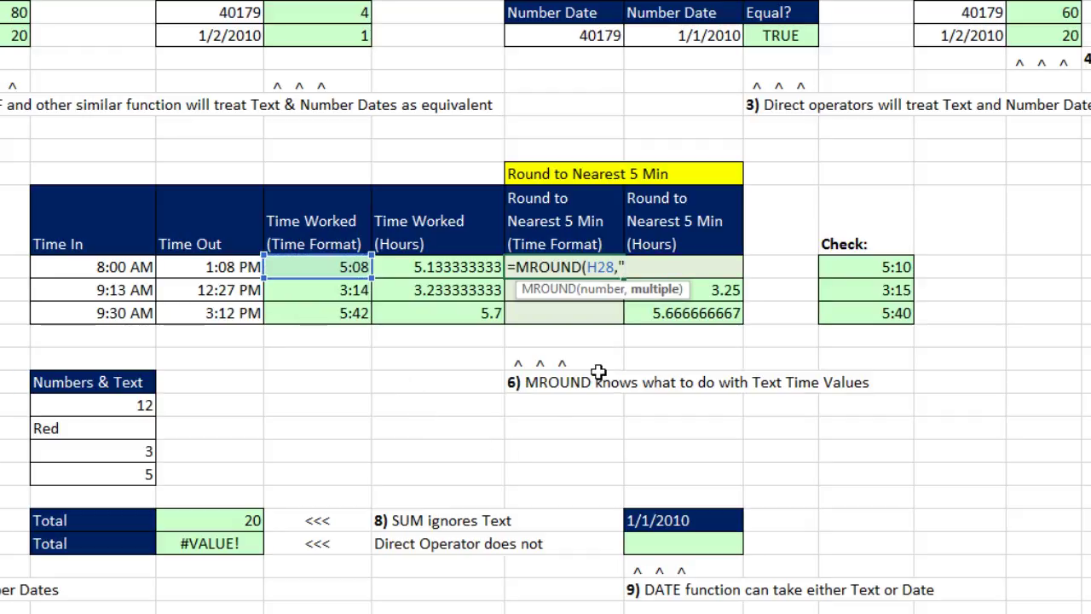
type("00:05")
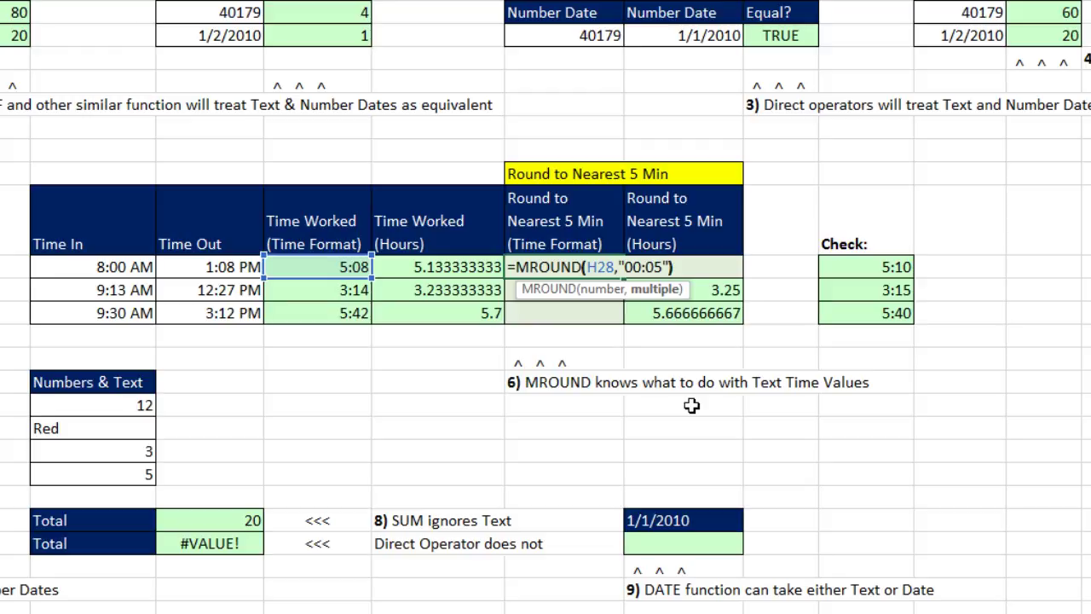
key("Return")
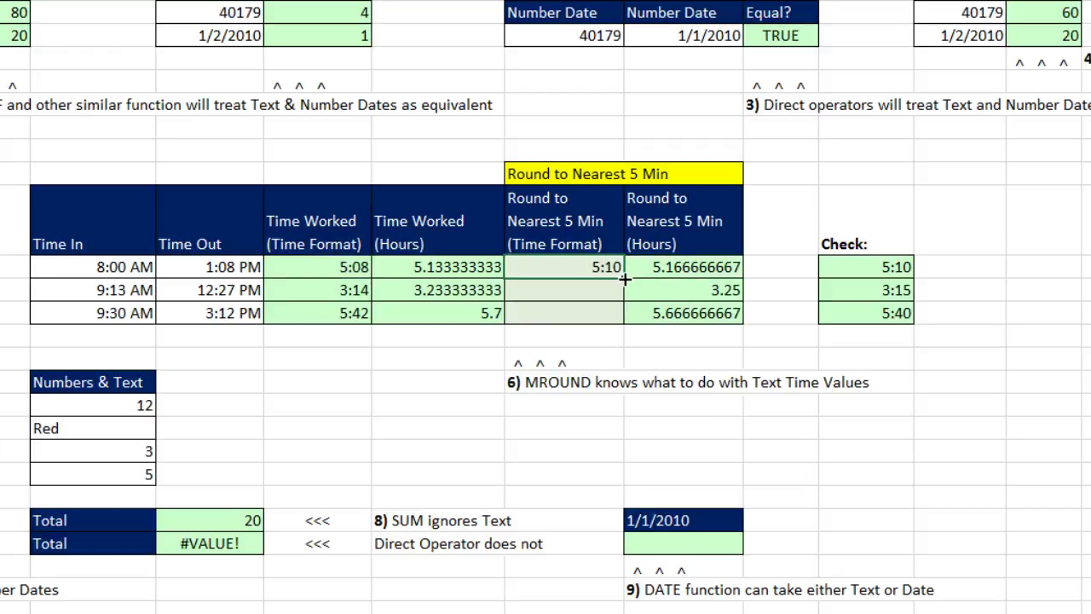
left_click_drag(625, 278, 623, 318)
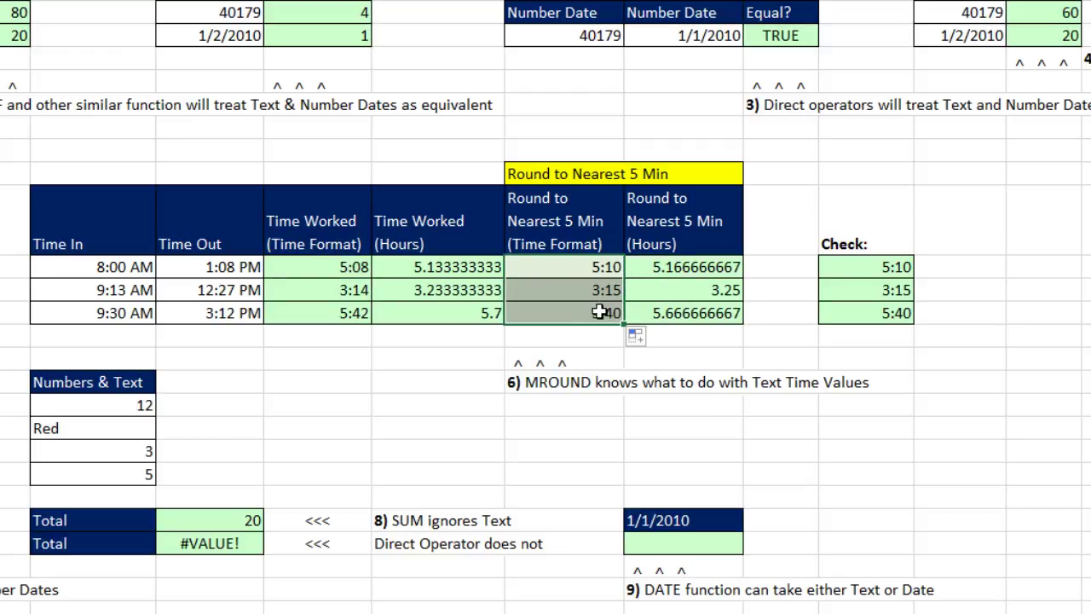
double_click(560, 267)
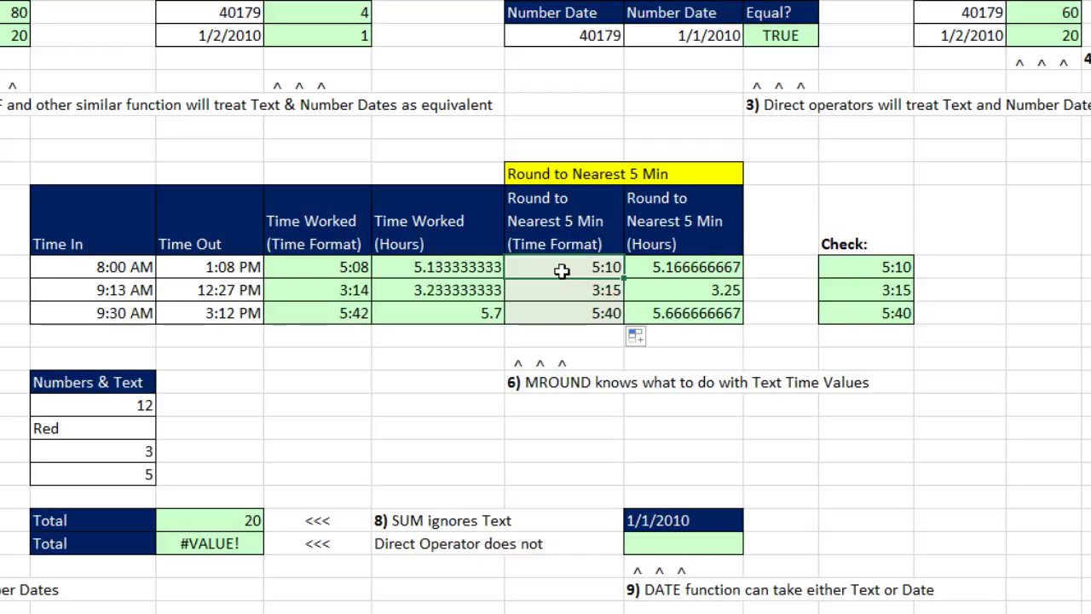
left_click_drag(508, 269, 762, 275)
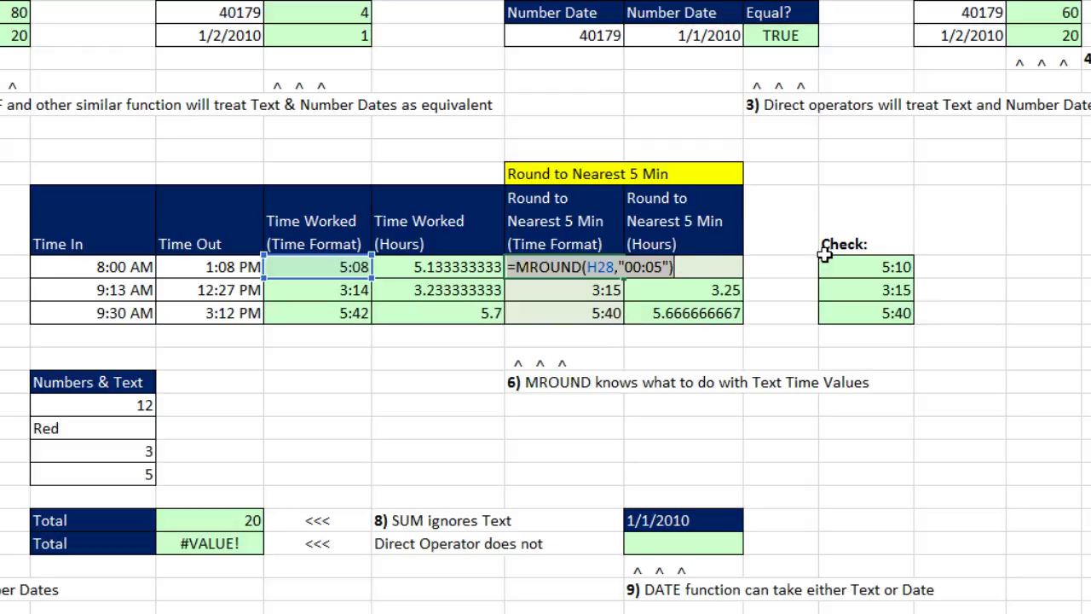
Paste the MROUND formula into the empty check cell and change its multiple to 5/(60*24)
left_click(1029, 267)
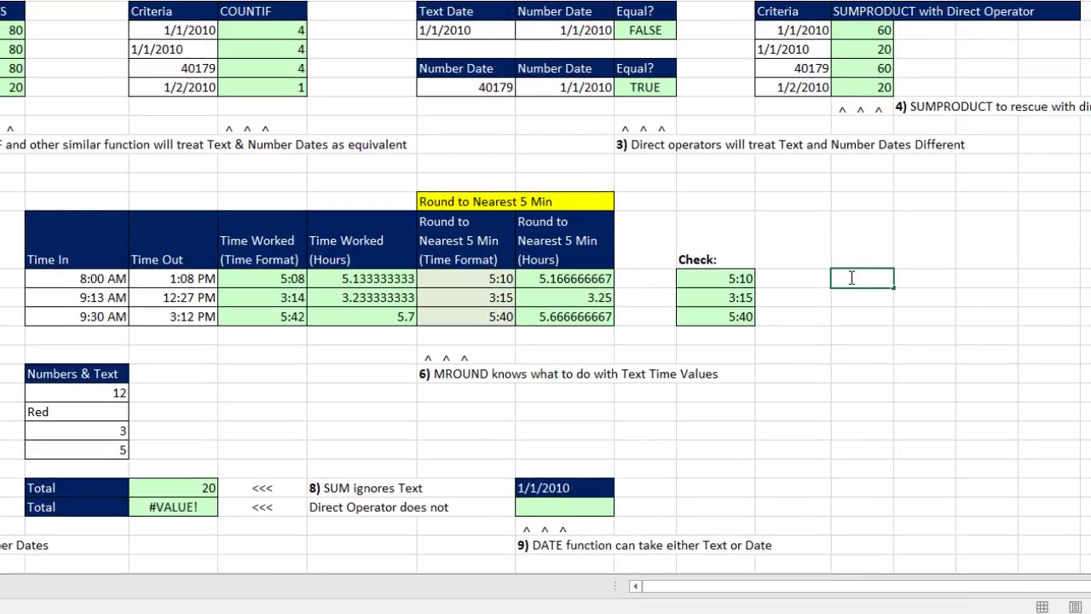
key("ctrl+v")
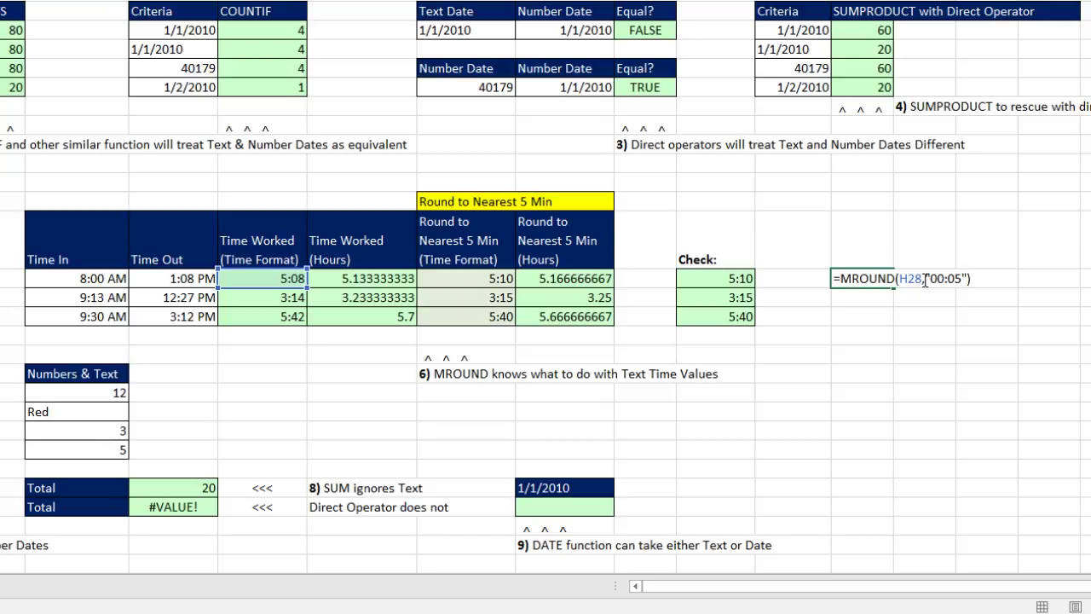
left_click_drag(926, 278, 972, 278)
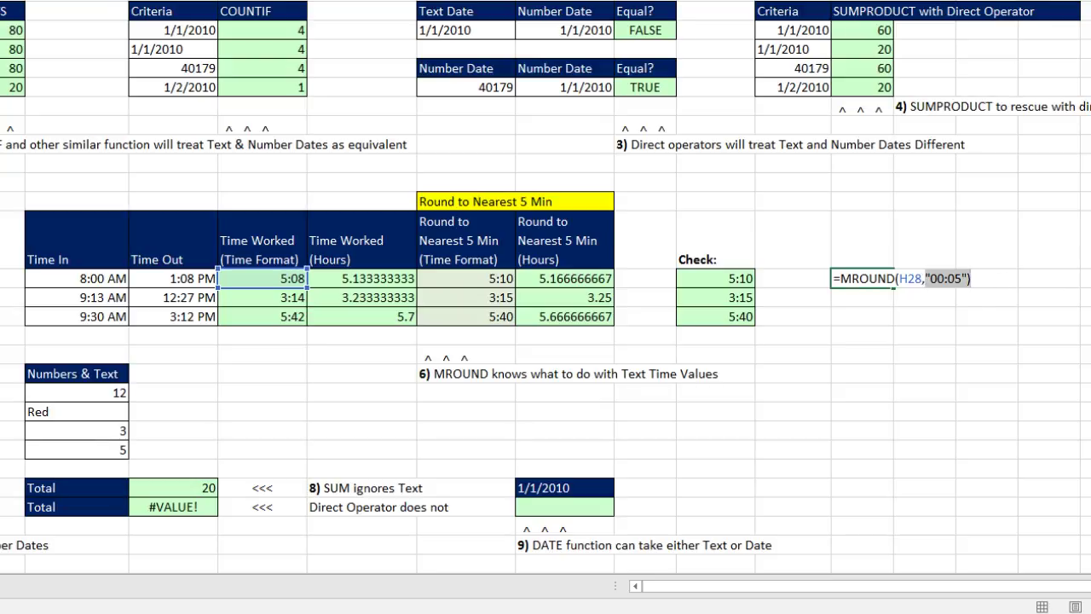
key("BackSpace")
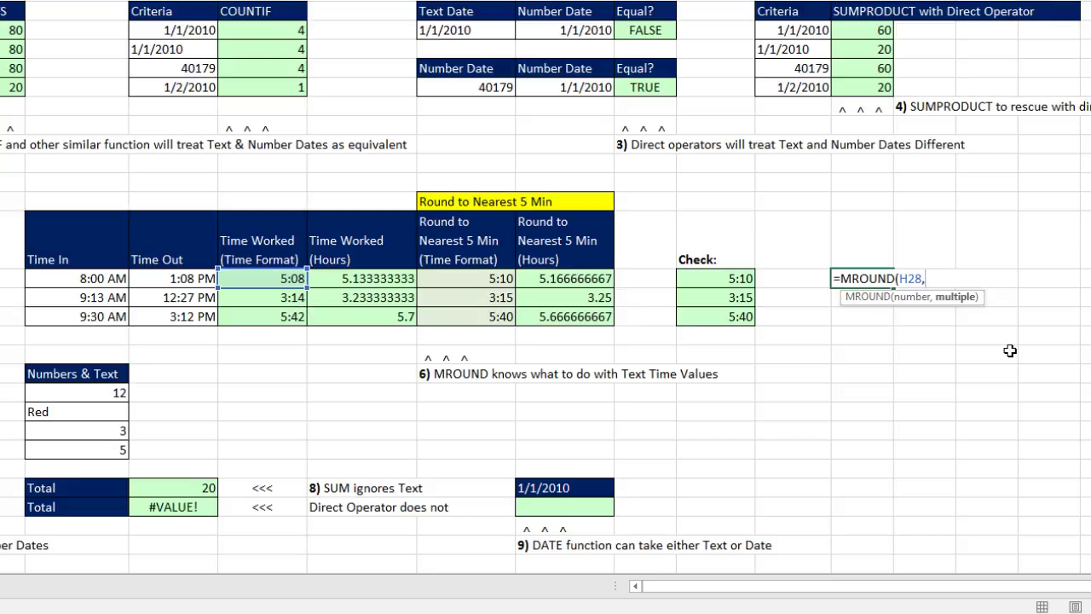
type("5/6")
type("4)")
key("ctrl+Return")
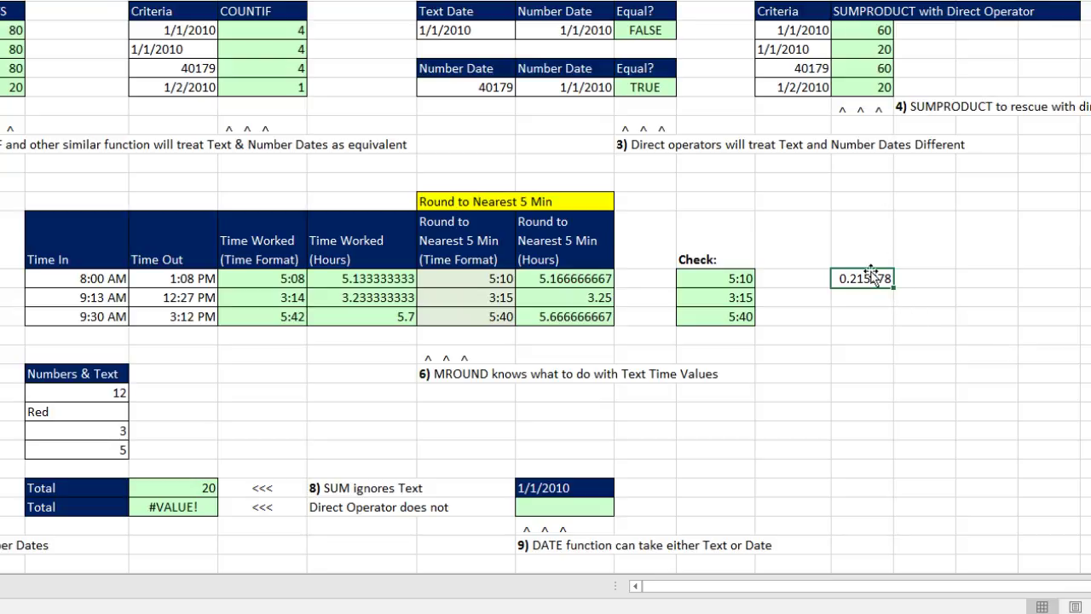
Copy the 5:10 cell's time format onto the check cell, fill it down three rows, and review the formulas
left_click(493, 278)
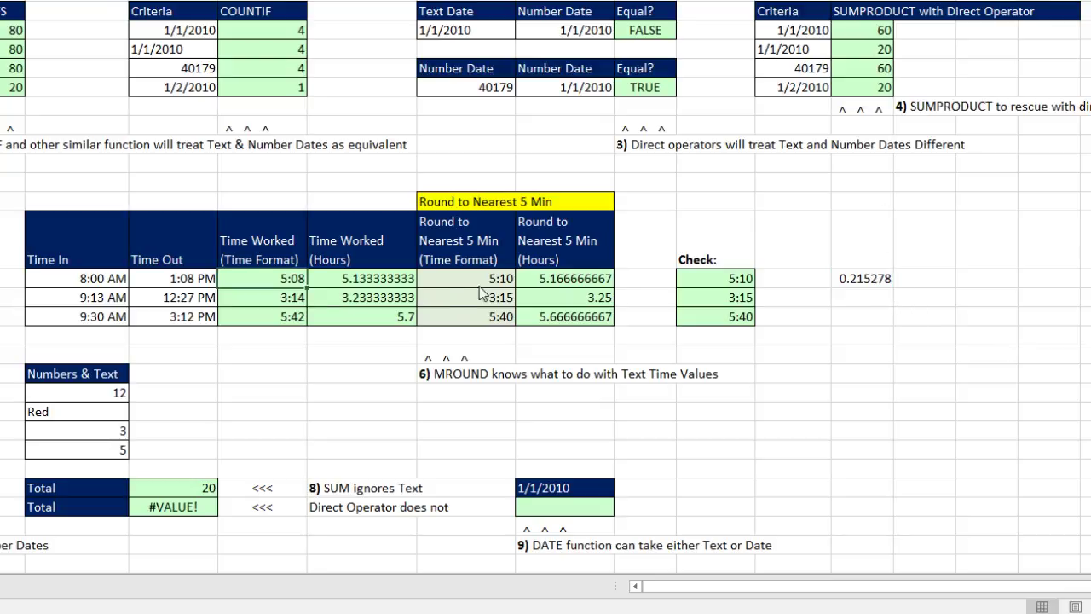
right_click(494, 281)
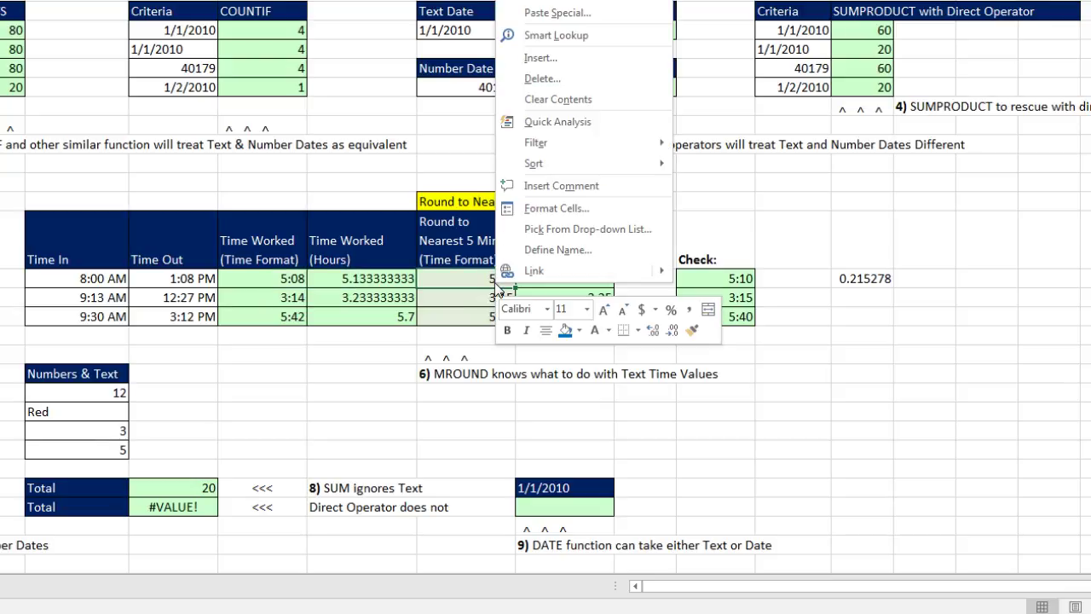
left_click(692, 330)
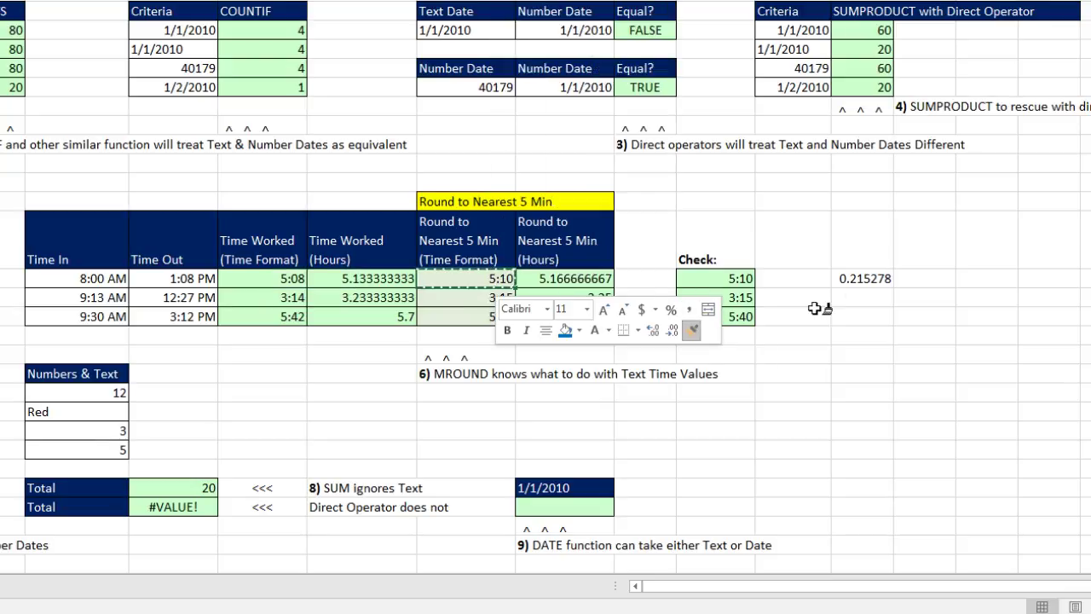
left_click(855, 278)
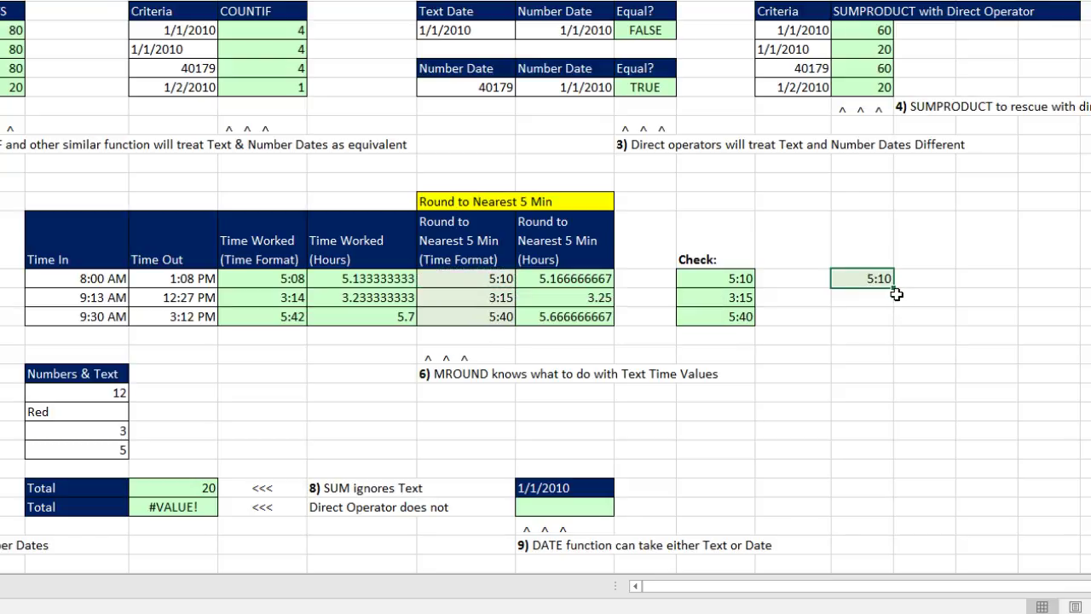
left_click_drag(892, 287, 891, 319)
double_click(879, 316)
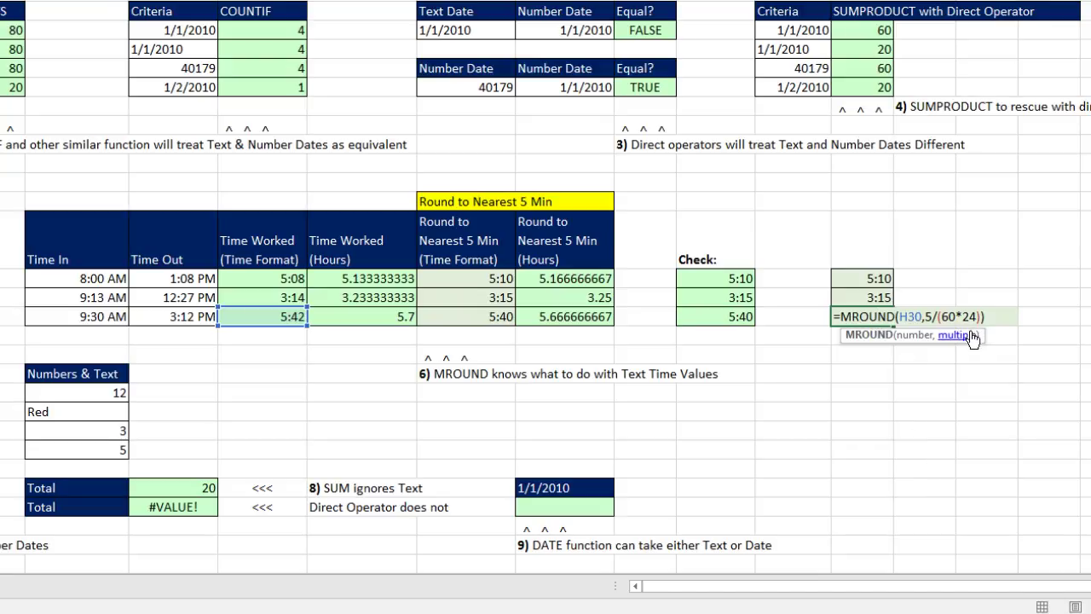
key("Escape")
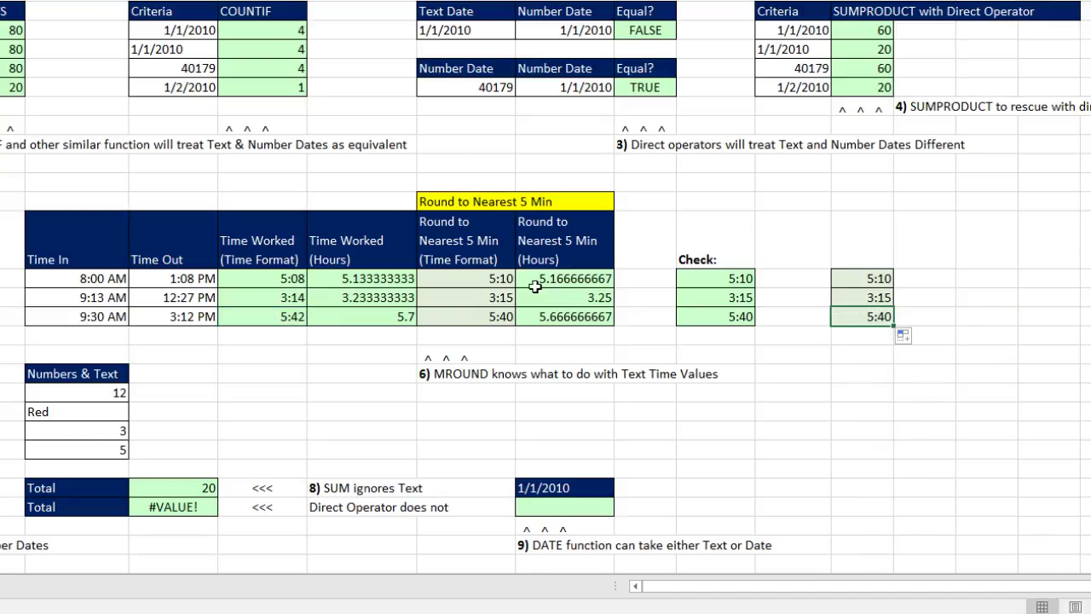
double_click(500, 279)
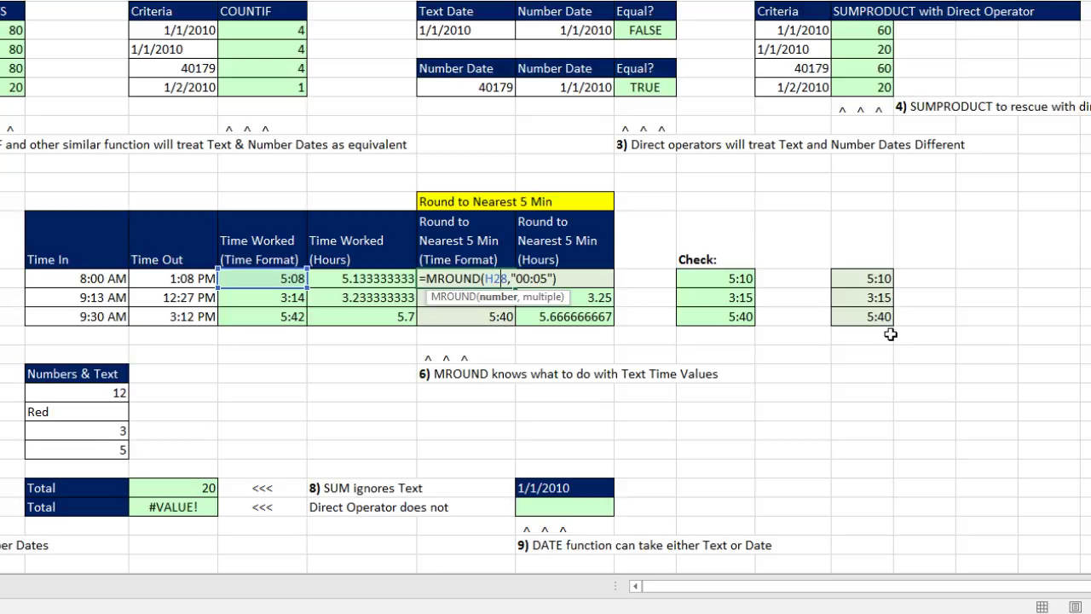
Enter =DATE("2010",1,1) under the 1/1/2010 header, returning 1/1/2010 from a text year
key("Return")
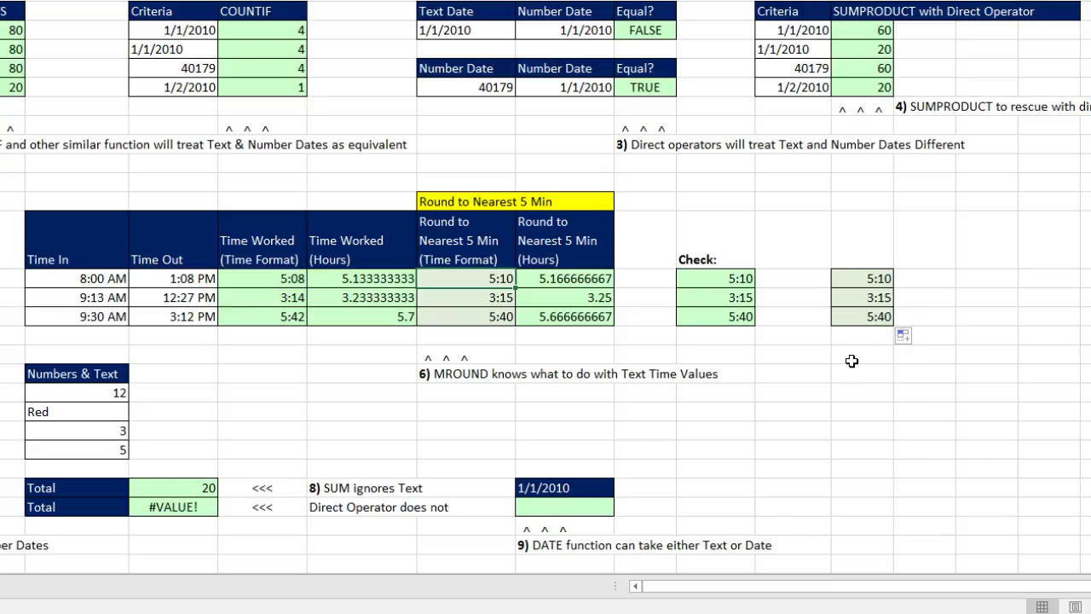
left_click(560, 512)
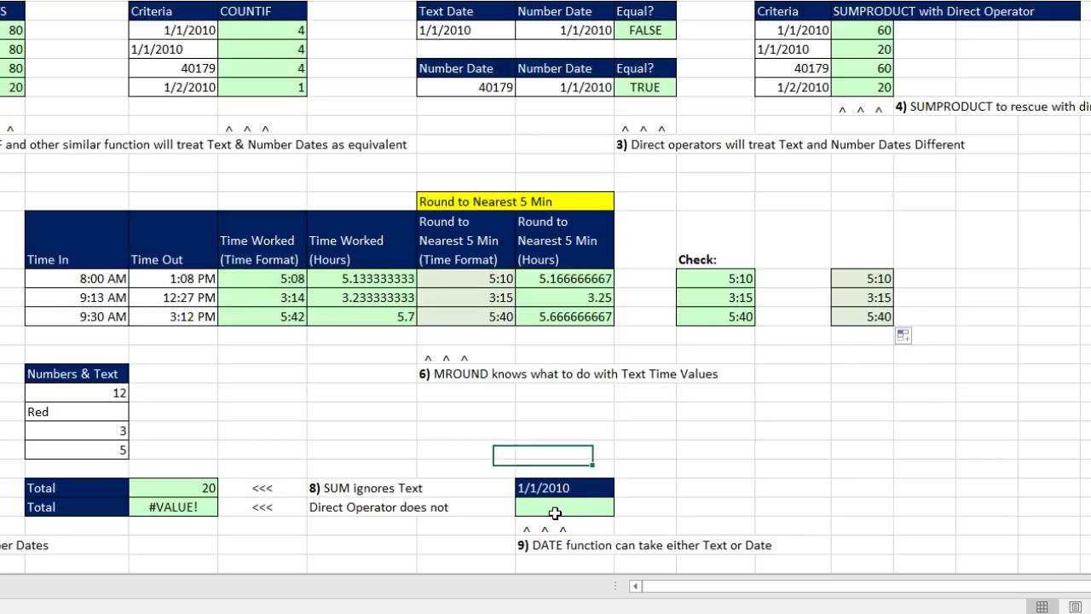
type("=date")
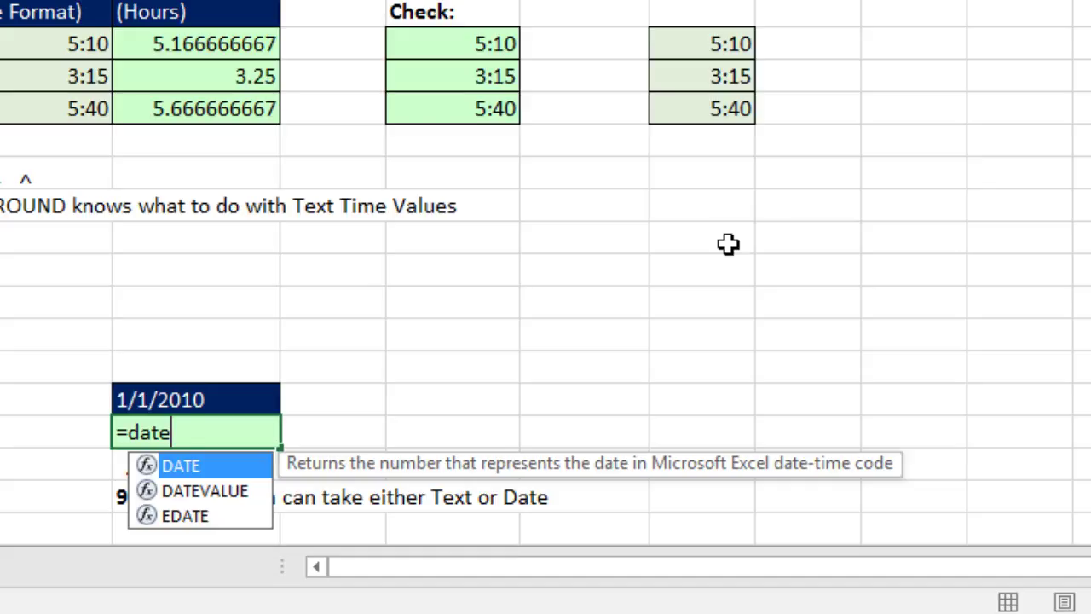
key("Tab")
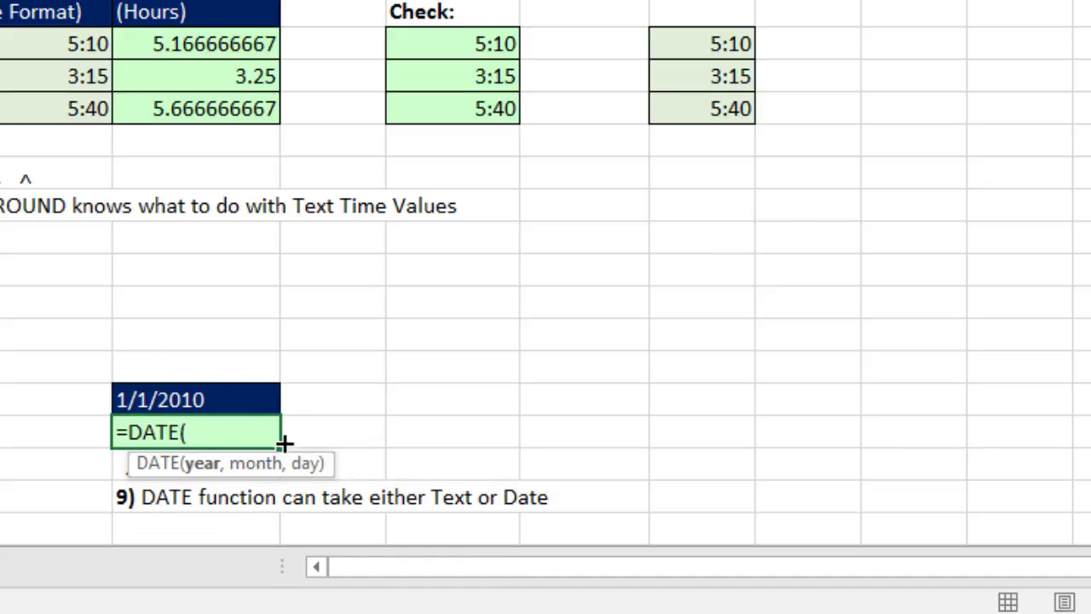
type("\"2010\"")
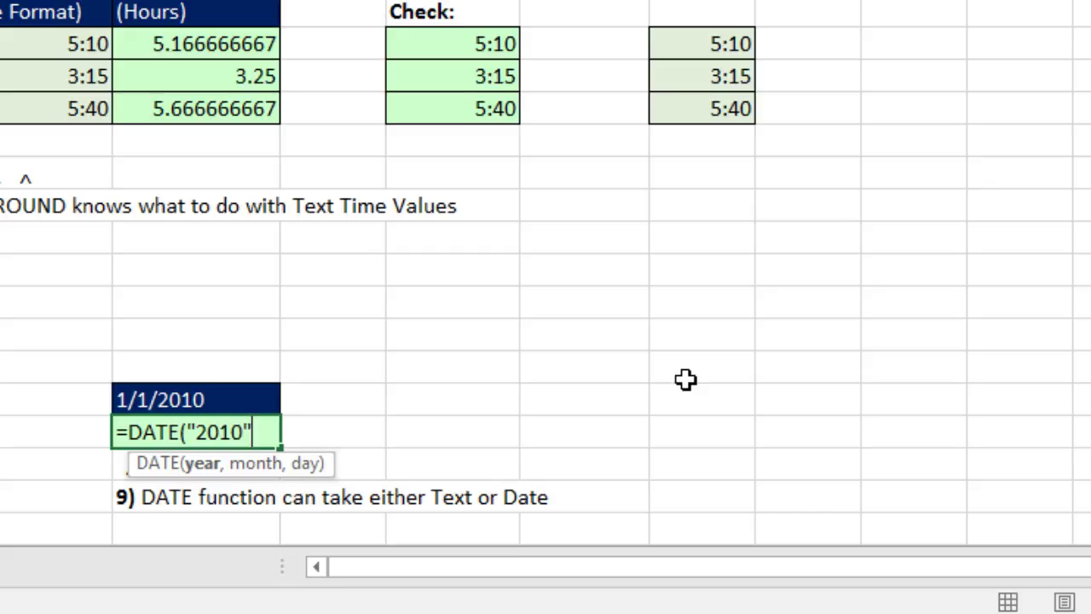
type(",")
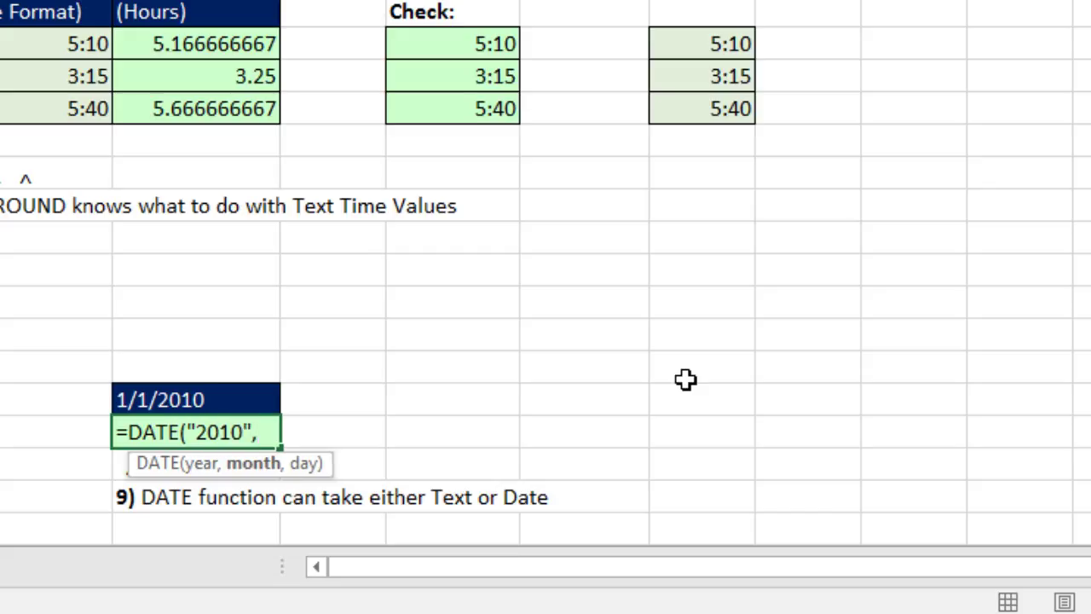
type("1,1")
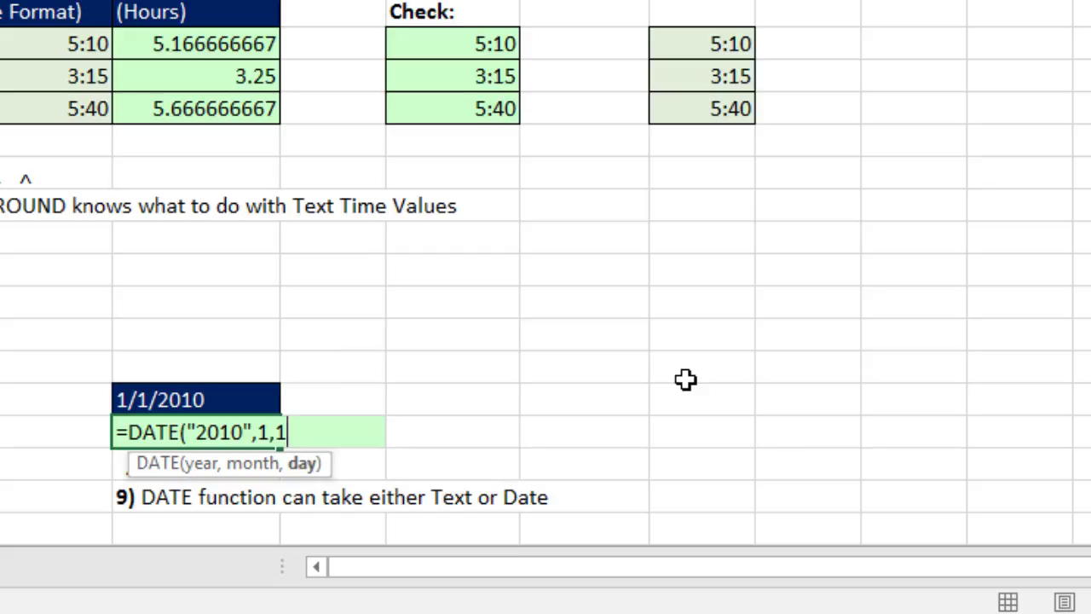
type(")")
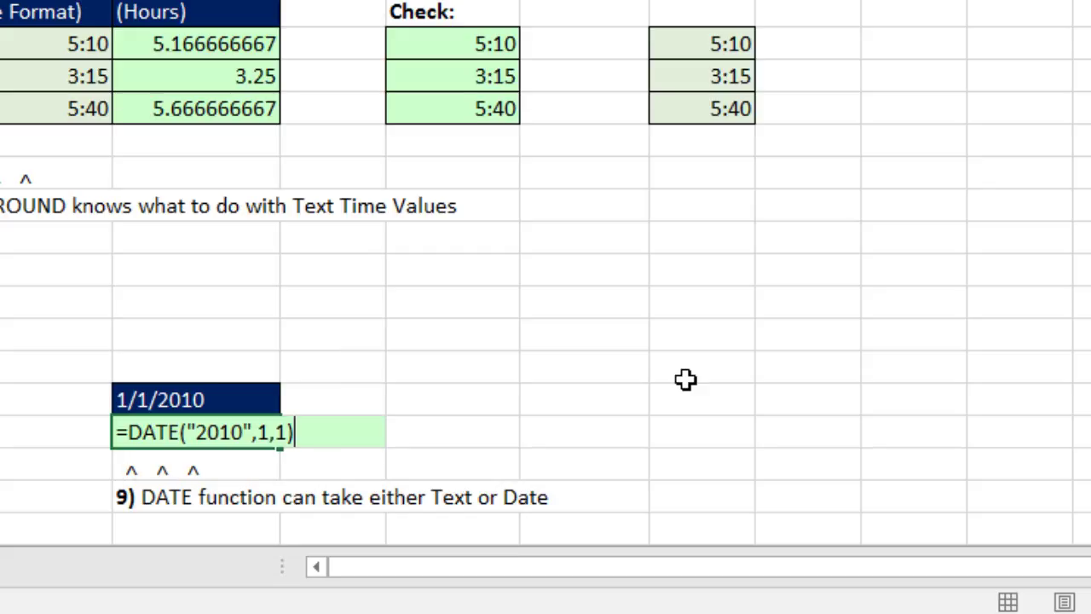
key("ctrl+Return")
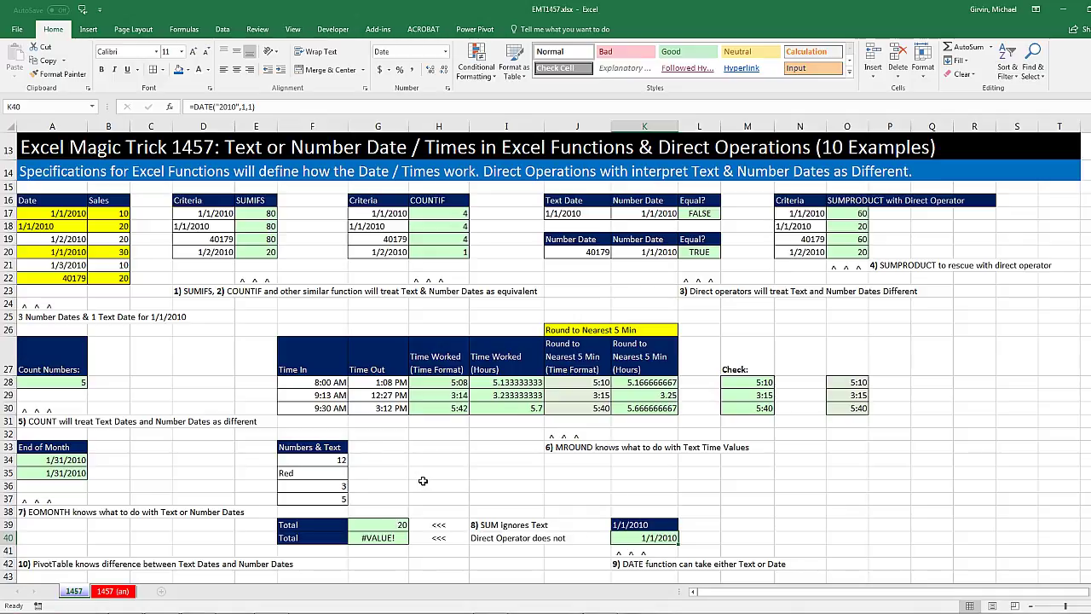
left_click(83, 215)
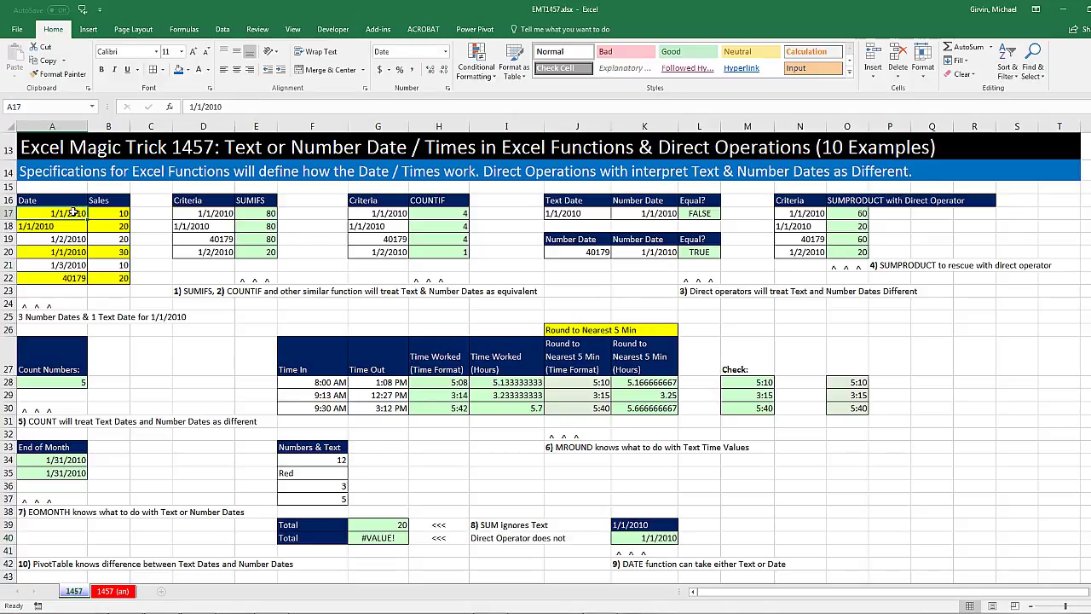
left_click(78, 228)
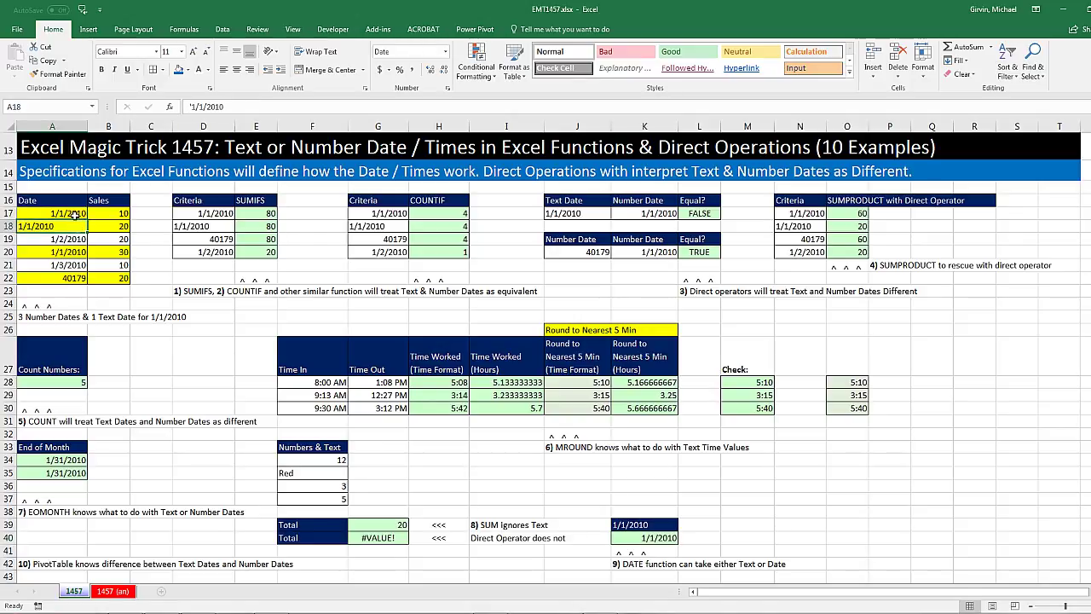
left_click(76, 213)
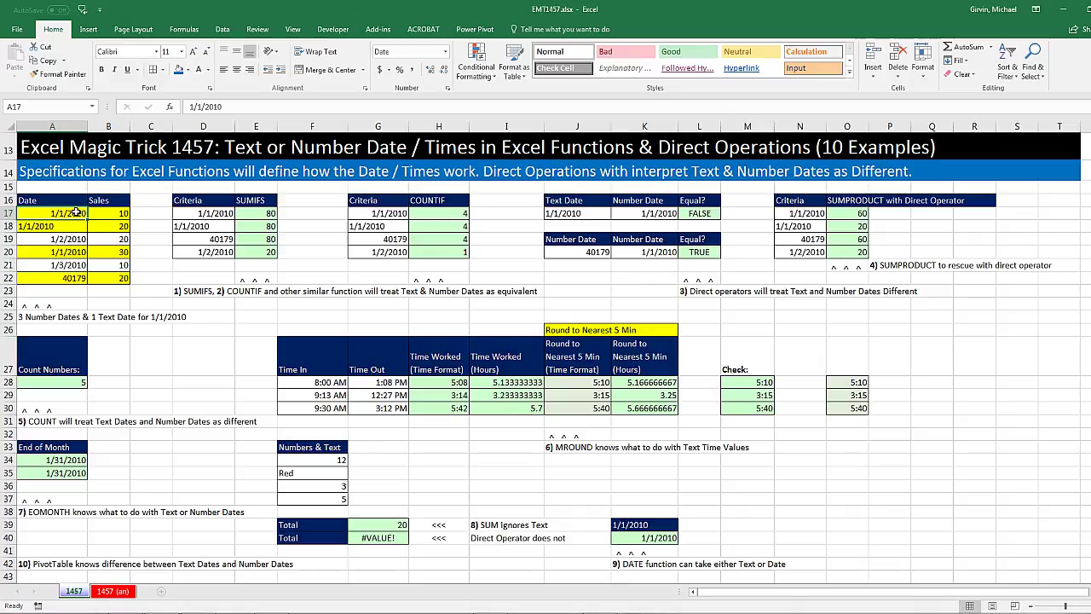
Insert an empty PivotTable from the Date and Sales data at cell A46 on the existing sheet
left_click(88, 29)
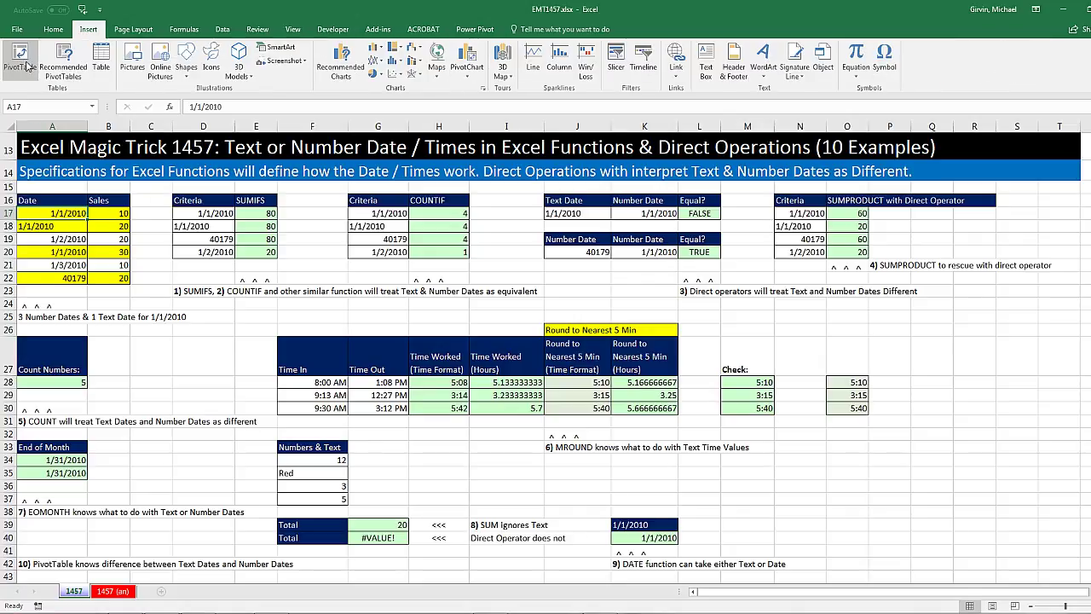
left_click(21, 60)
left_click(186, 446)
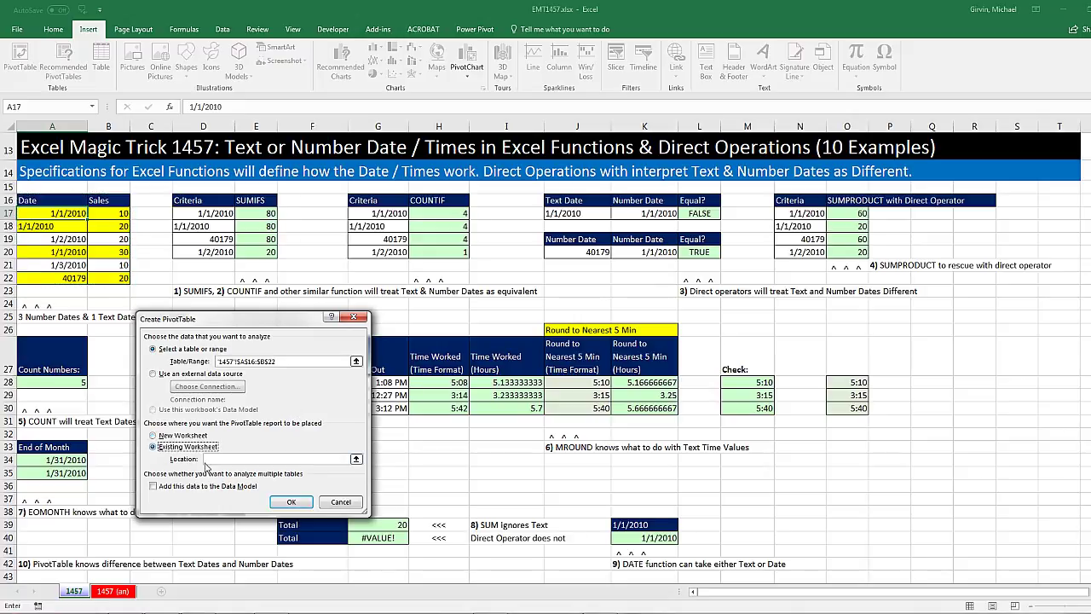
scroll(212, 460, "down", 3)
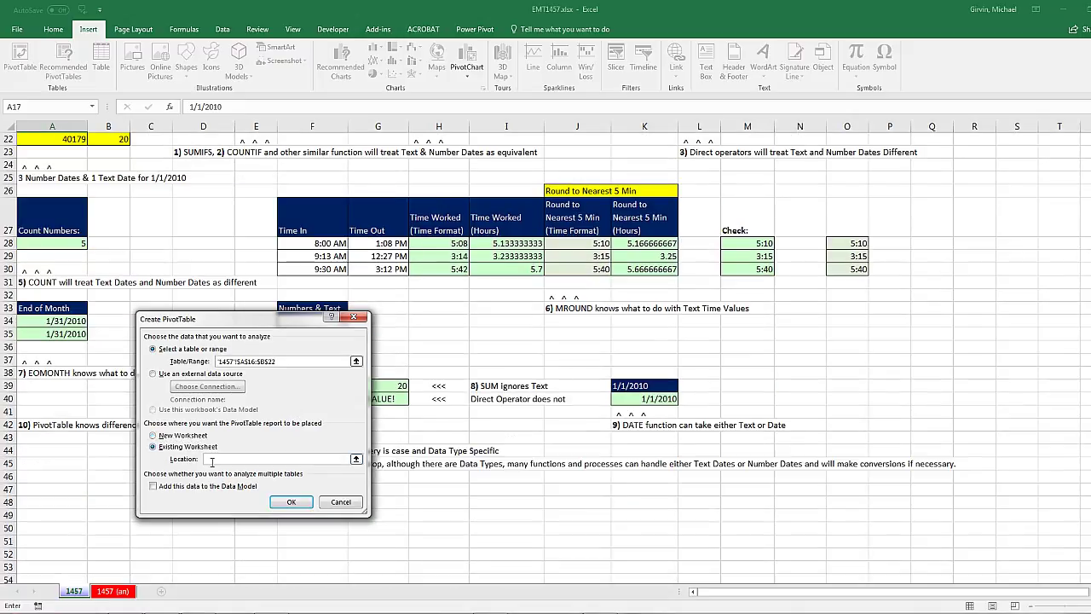
left_click(37, 476)
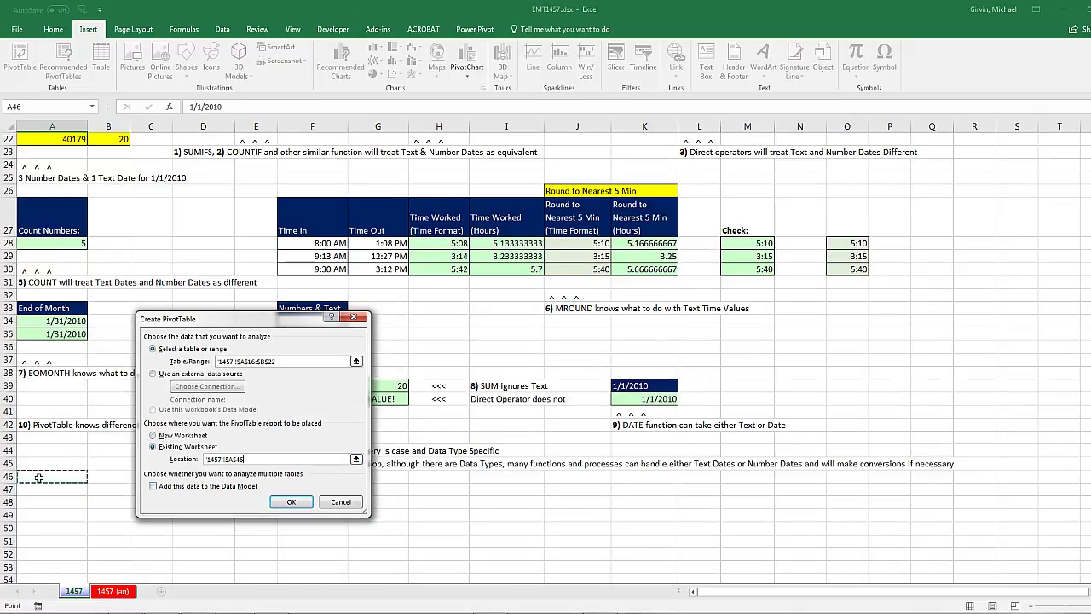
left_click(291, 501)
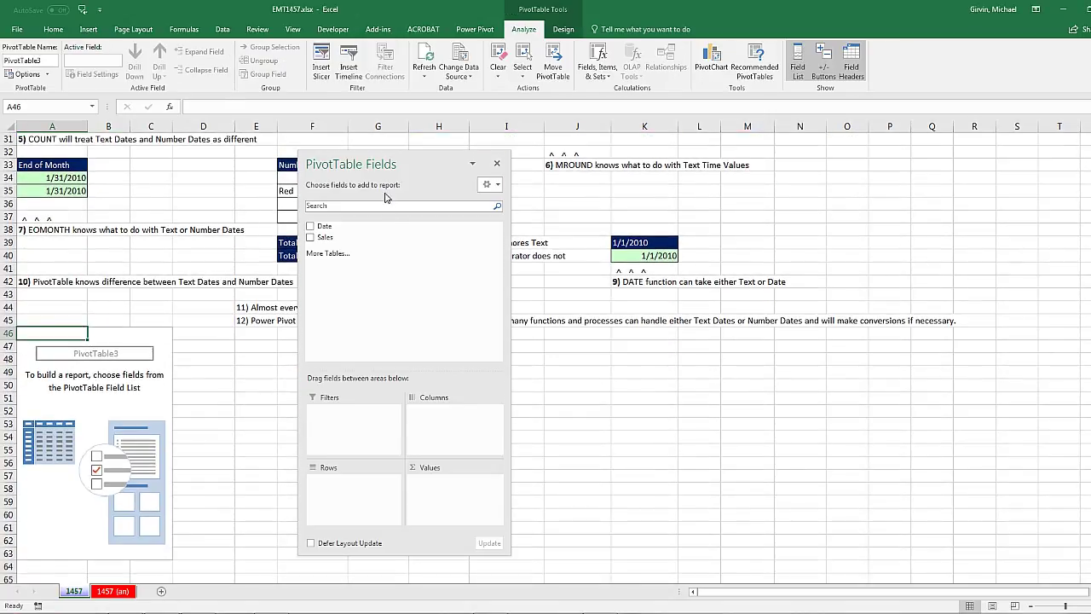
Put the Date field in Rows and try grouping the 1/1/2010 item
left_click_drag(360, 171, 354, 182)
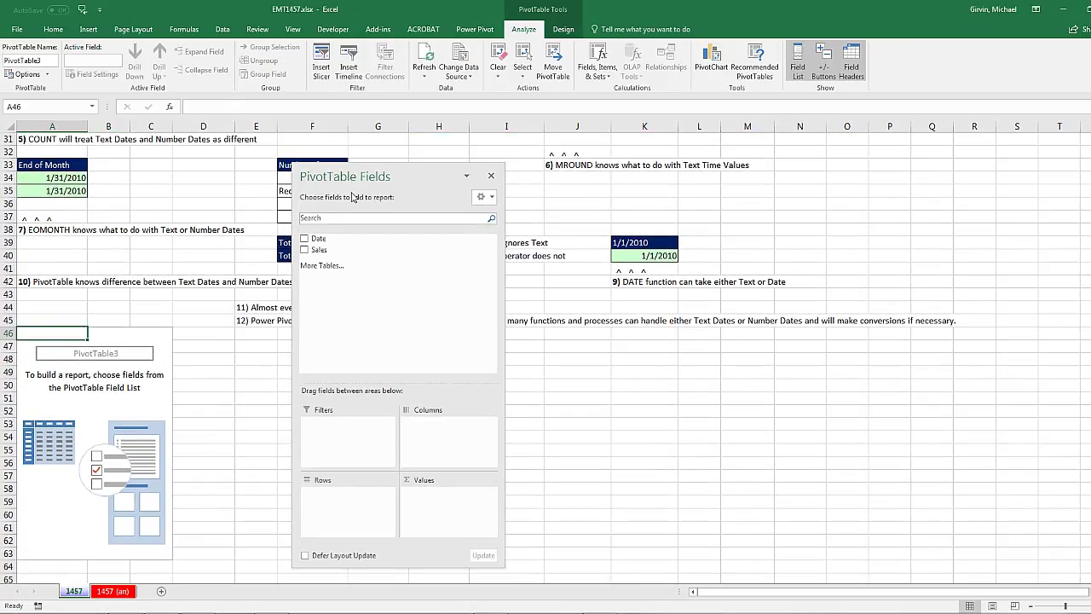
left_click_drag(317, 242, 351, 501)
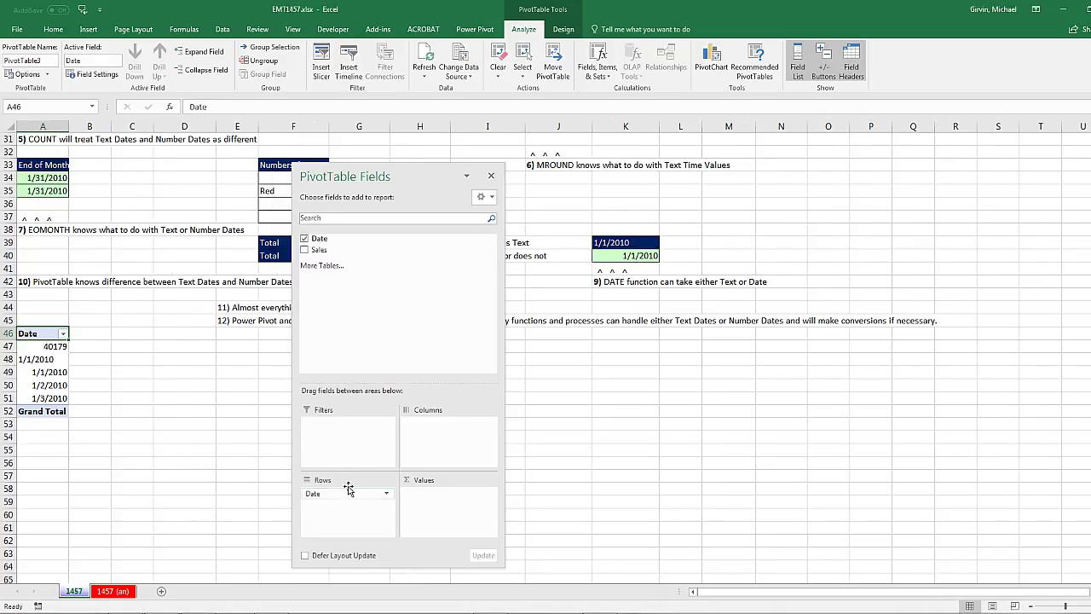
right_click(52, 372)
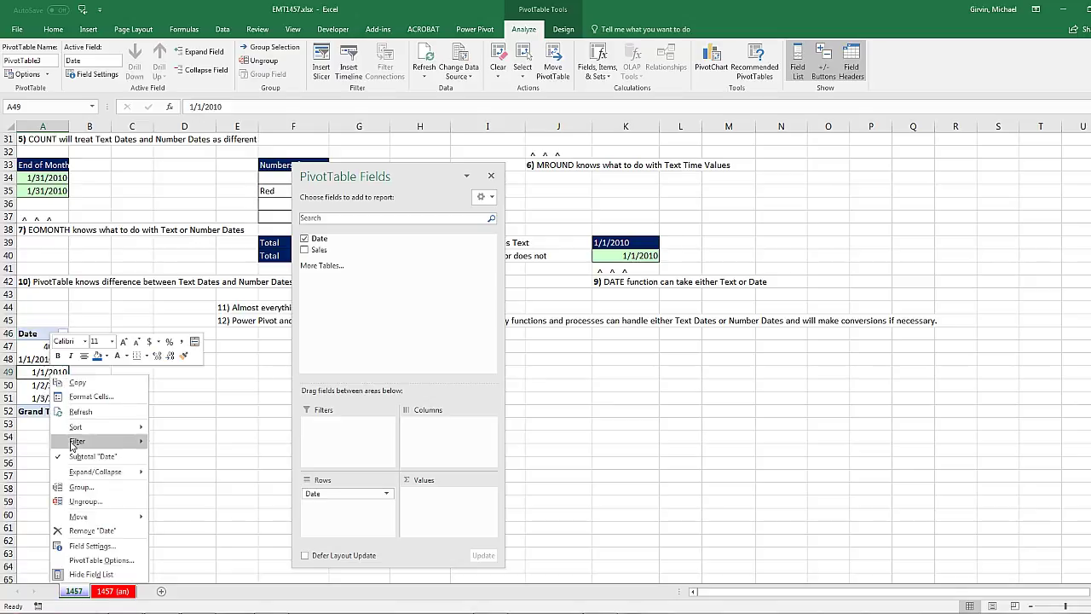
left_click(87, 488)
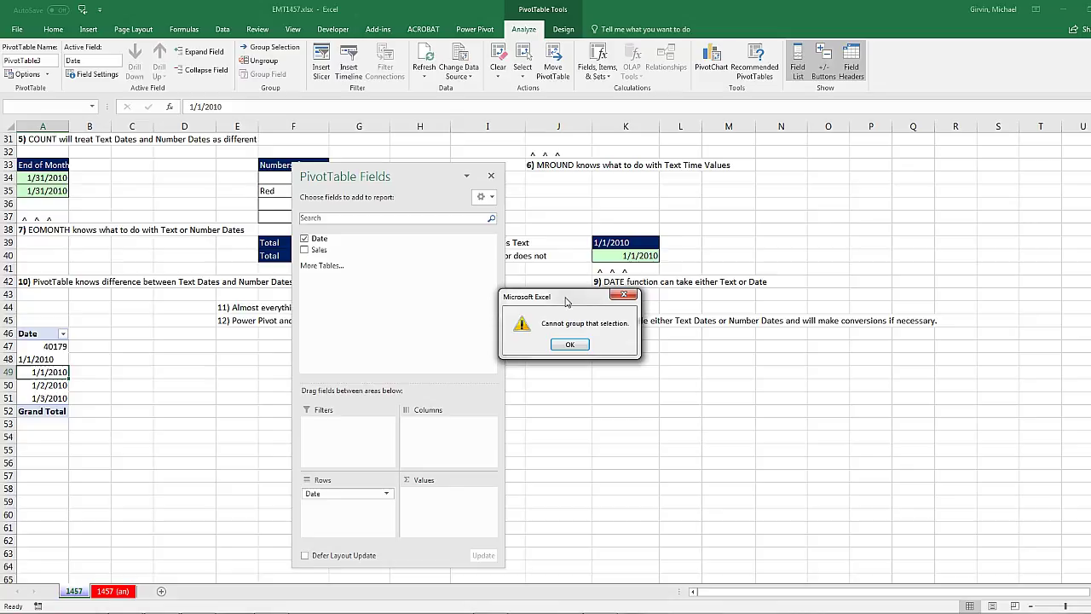
Dismiss the 'Cannot group that selection' warning and compare the text and number 1/1/2010 rows
left_click_drag(572, 298, 179, 338)
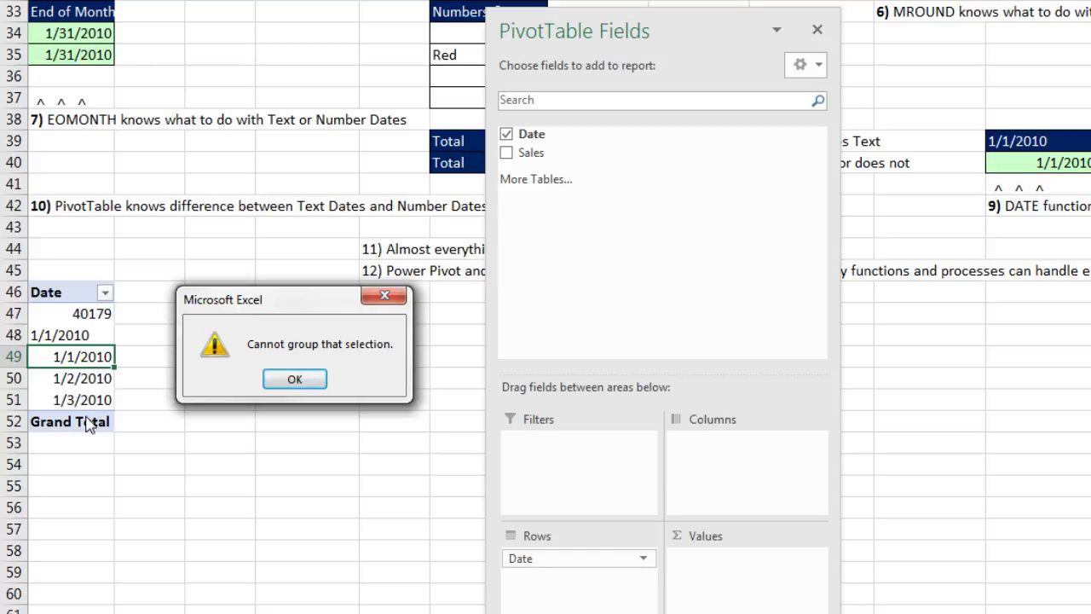
key("Return")
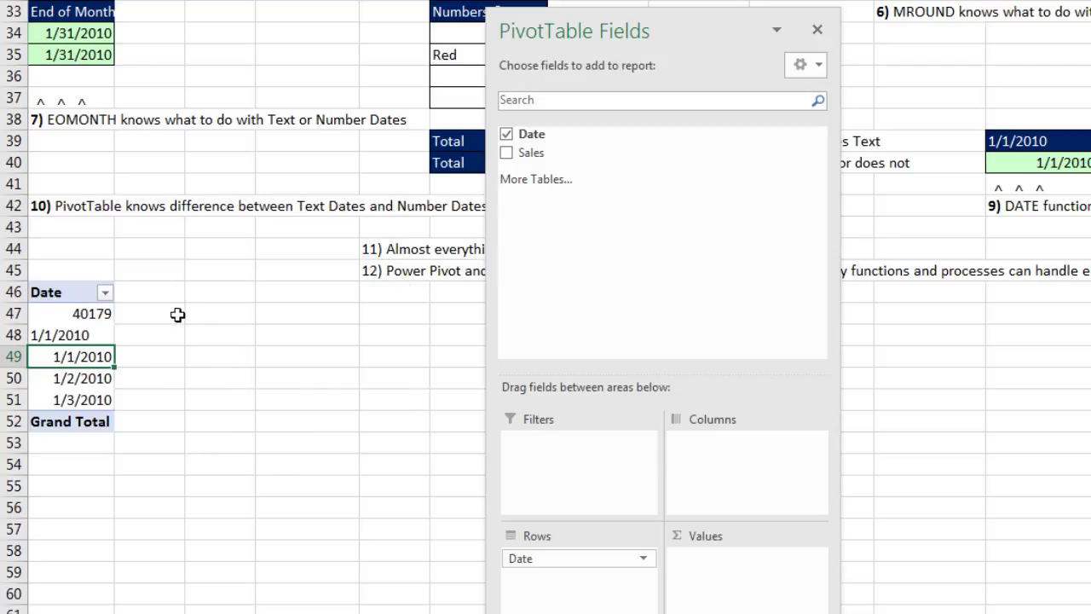
left_click(87, 336)
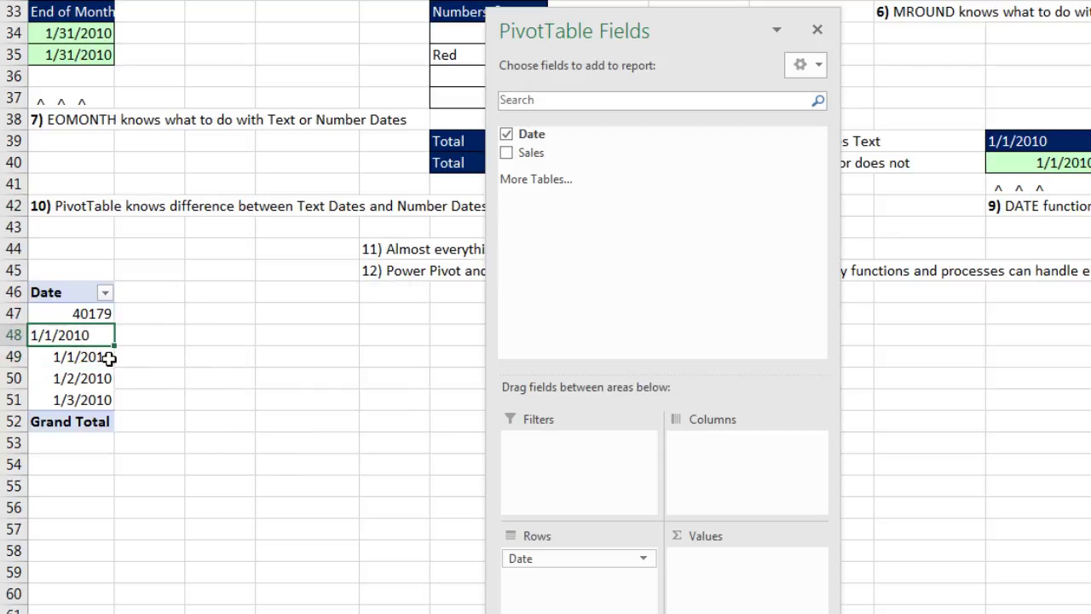
left_click(103, 358)
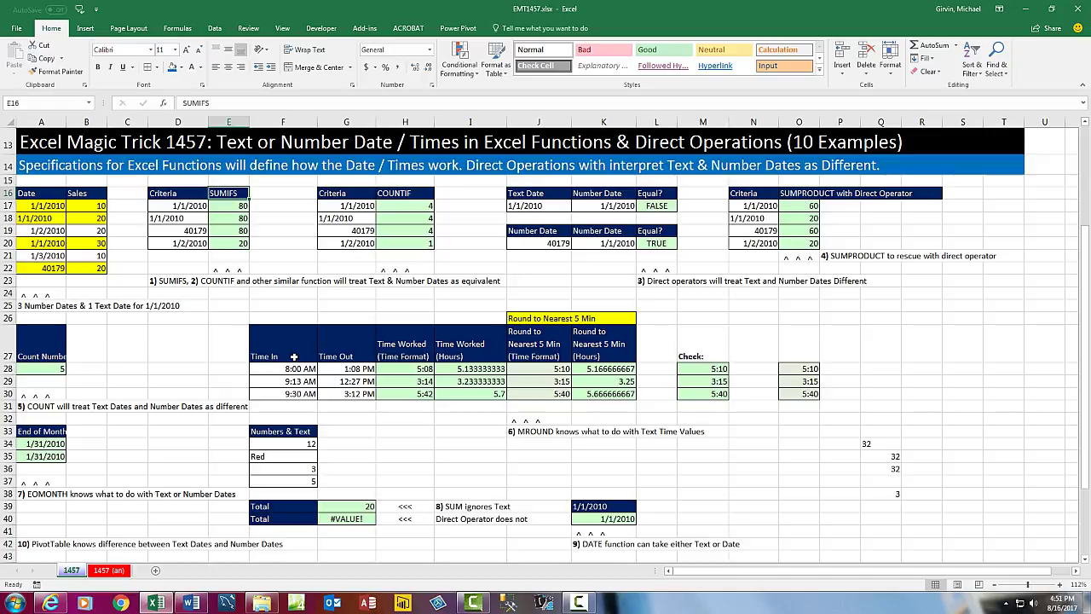
Put E17's SUMIFS formula into edit mode to show its argument tooltip
left_click(227, 207)
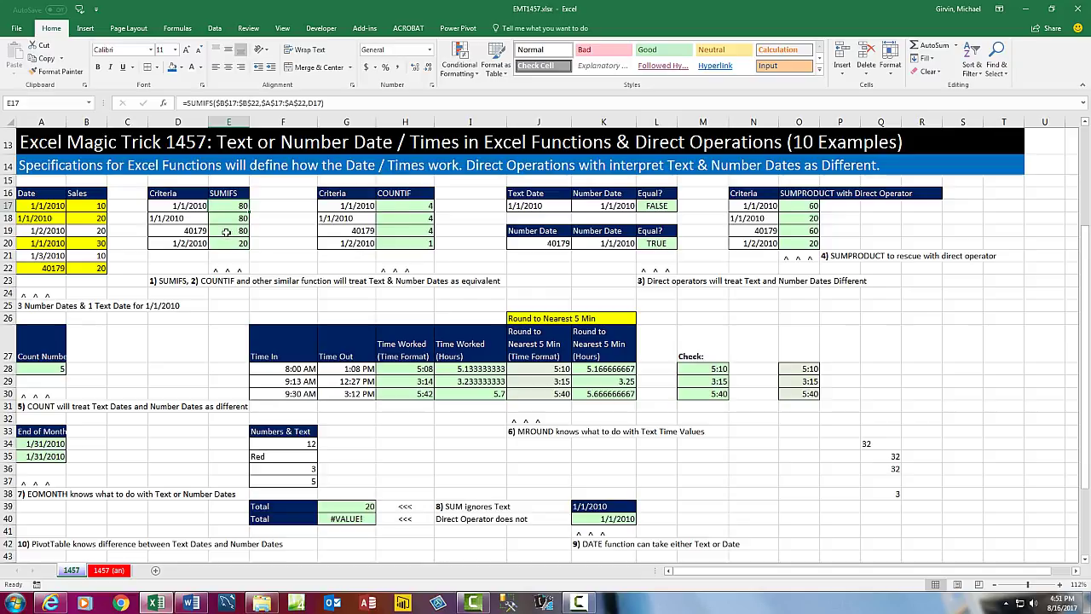
double_click(230, 207)
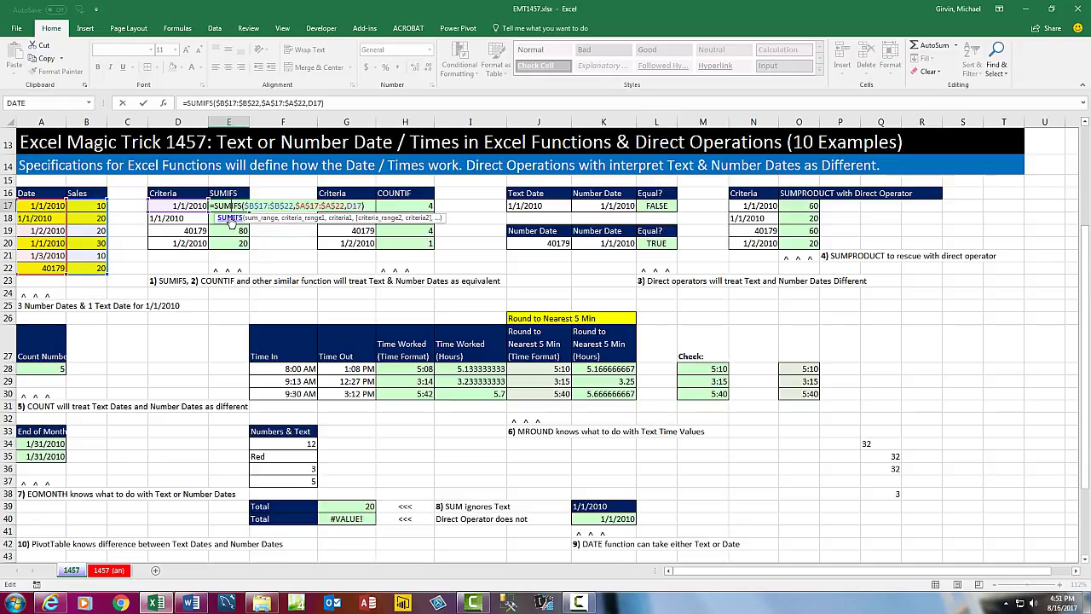
Read the SUMIFS help page's syntax, arguments and examples, then close the duplicate tab
left_click(231, 220)
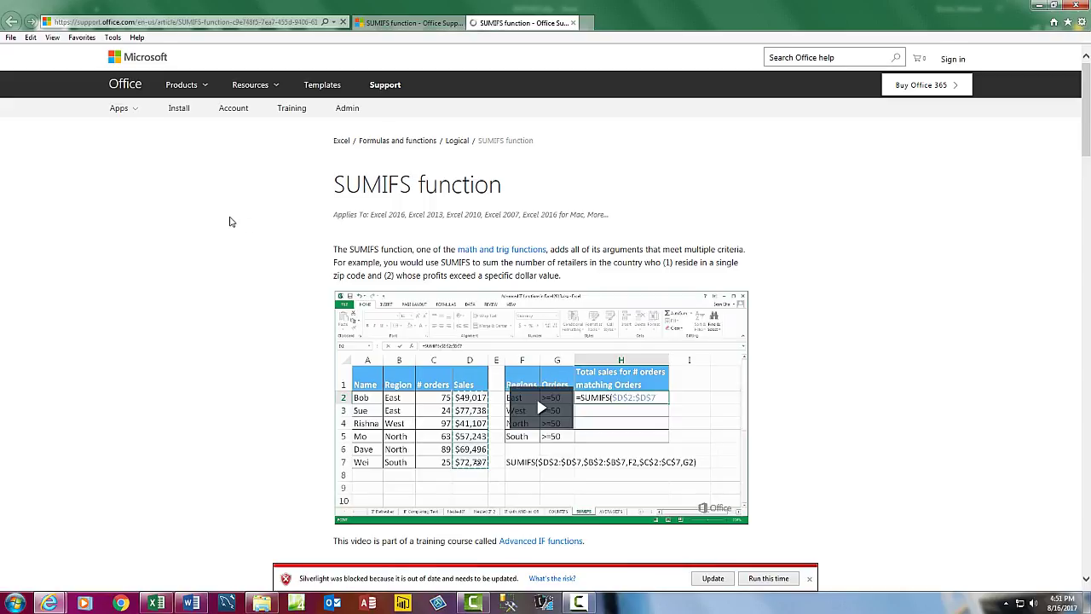
scroll(762, 271, "down", 6)
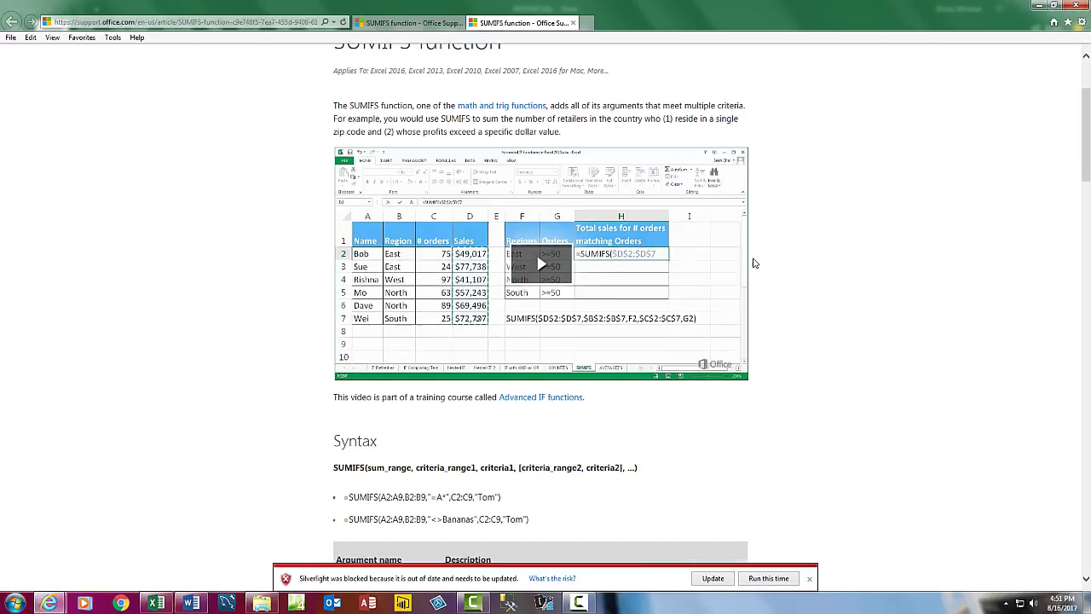
scroll(761, 271, "down", 1)
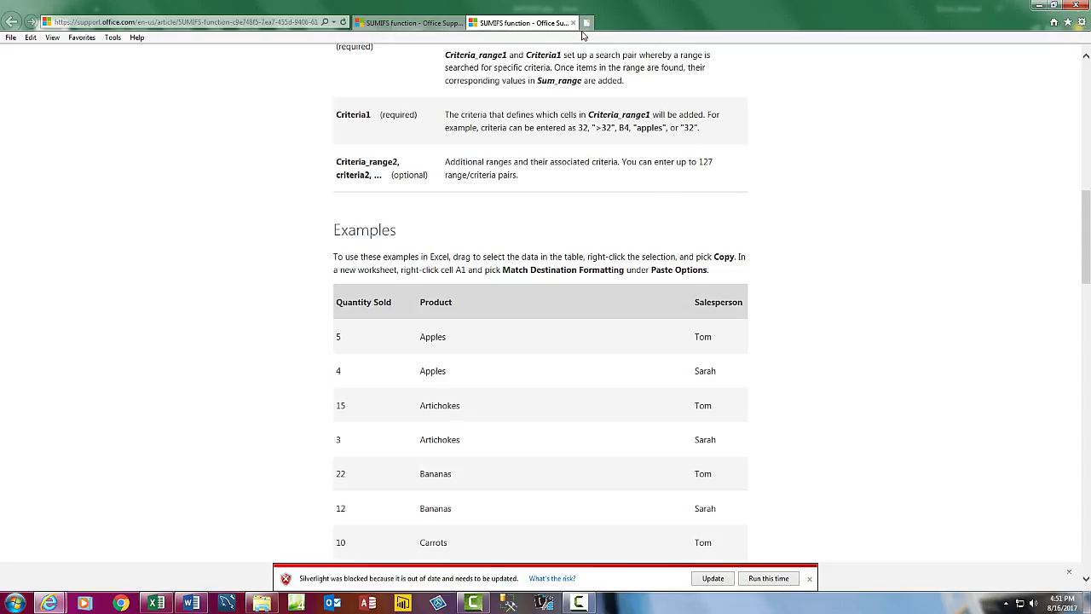
scroll(555, 207, "down", 1)
scroll(556, 207, "down", 1)
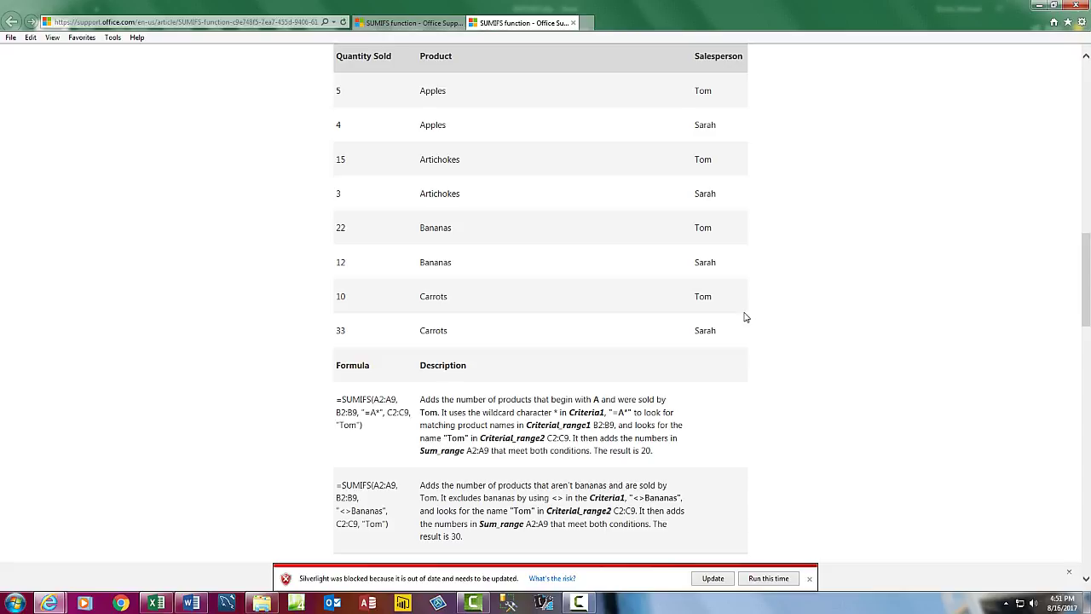
scroll(754, 353, "up", 3)
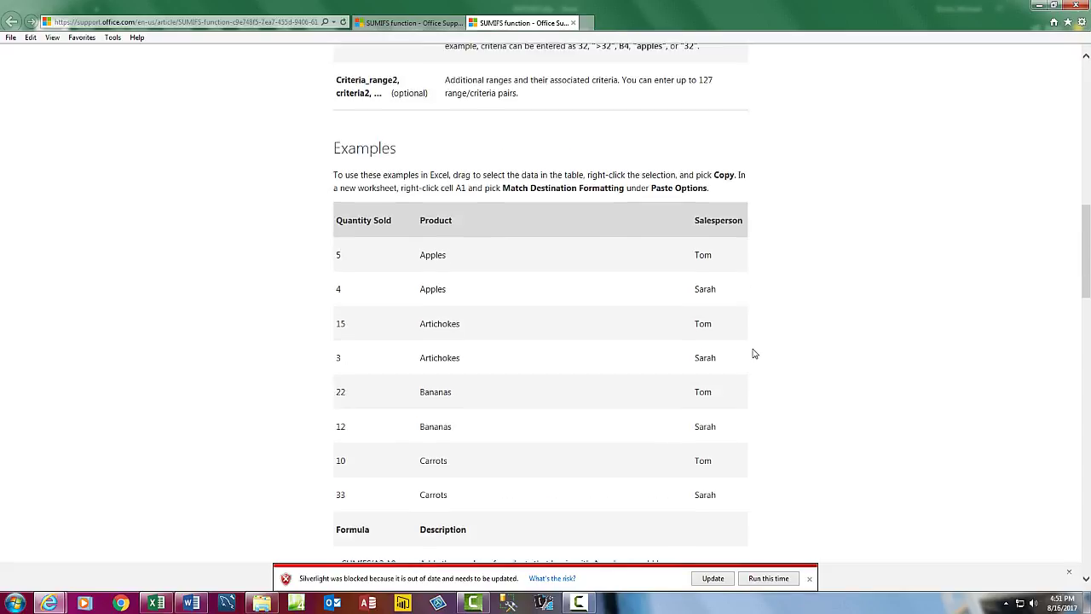
scroll(753, 353, "up", 1)
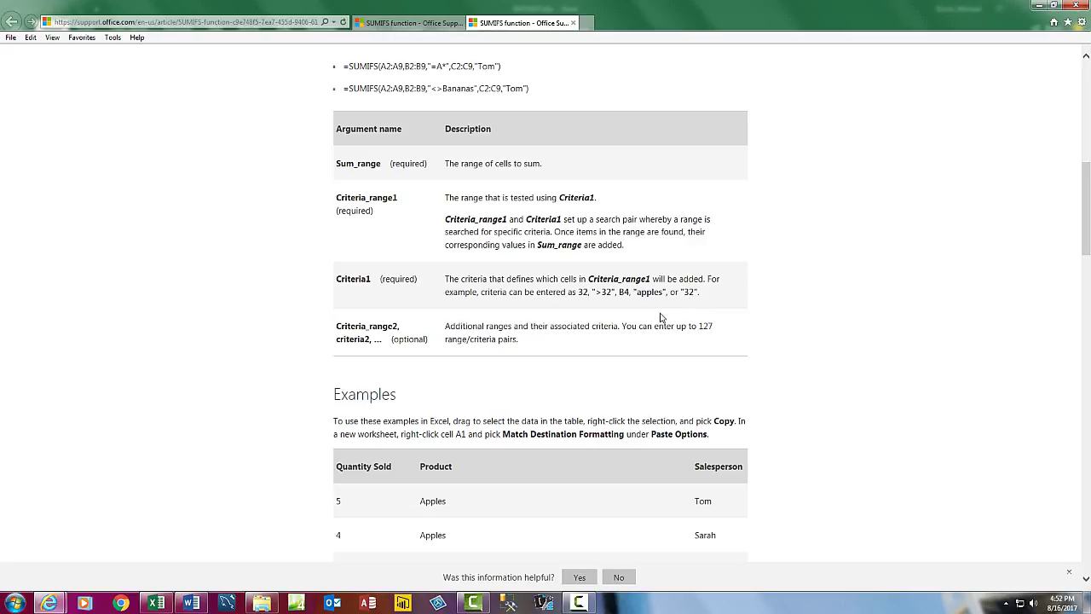
left_click(573, 22)
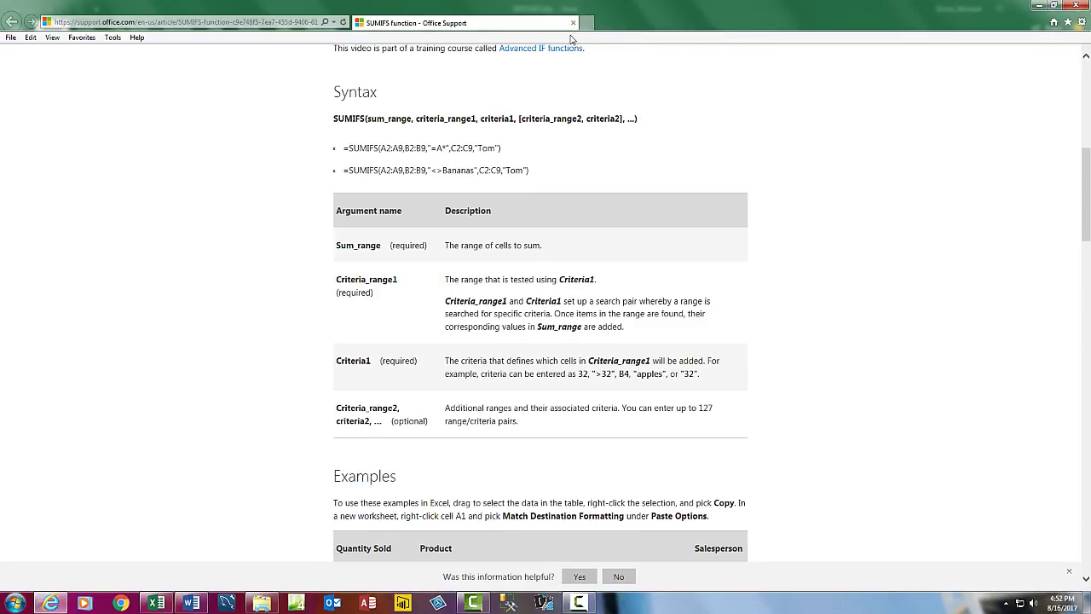
Back in Excel, leave E17 unchanged and put A34's EOMONTH formula into edit mode
key("alt+Tab")
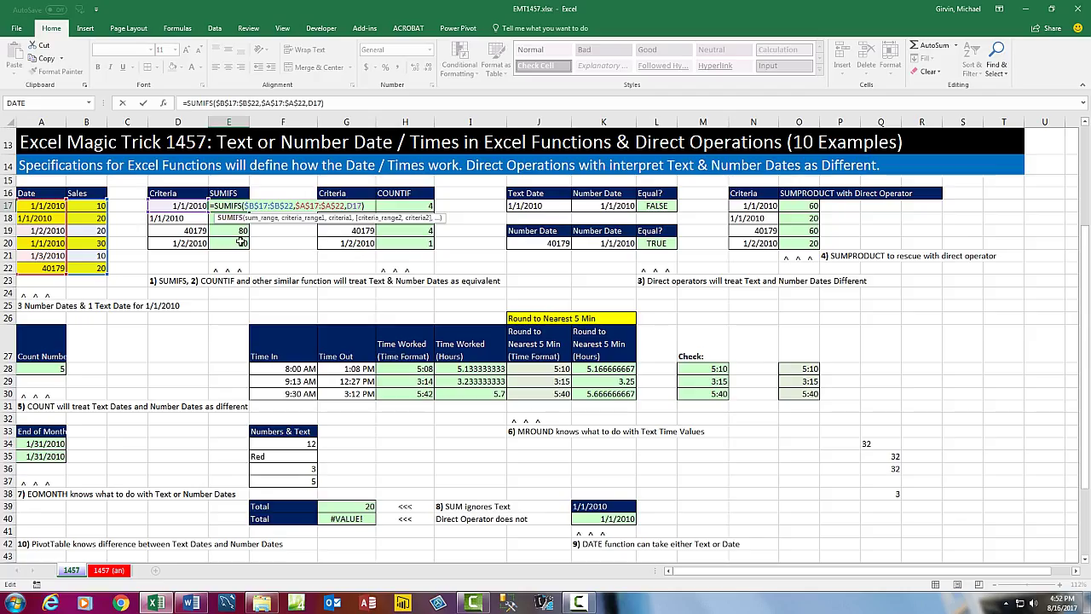
key("Escape")
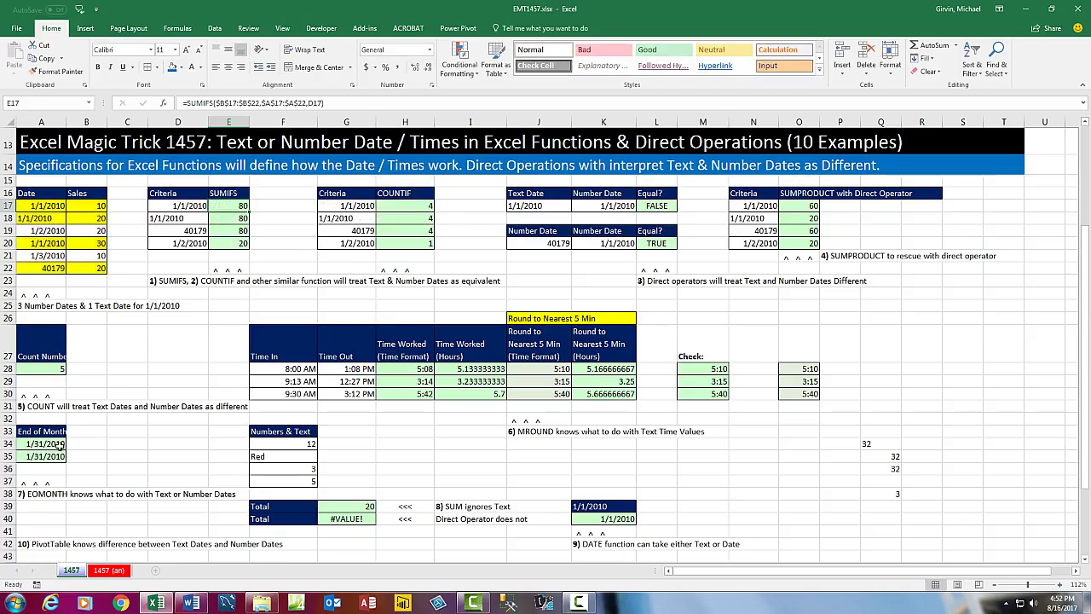
left_click(60, 444)
key("F2")
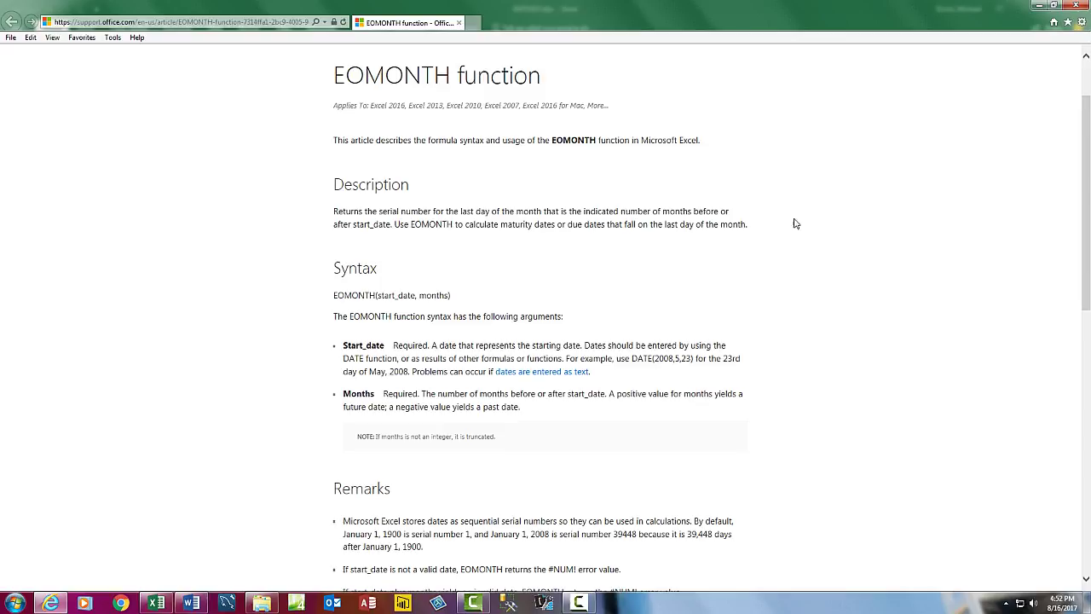
Close the EOMONTH help, finish A34, then open and browse the SUM help from G39's formula
left_click(1076, 5)
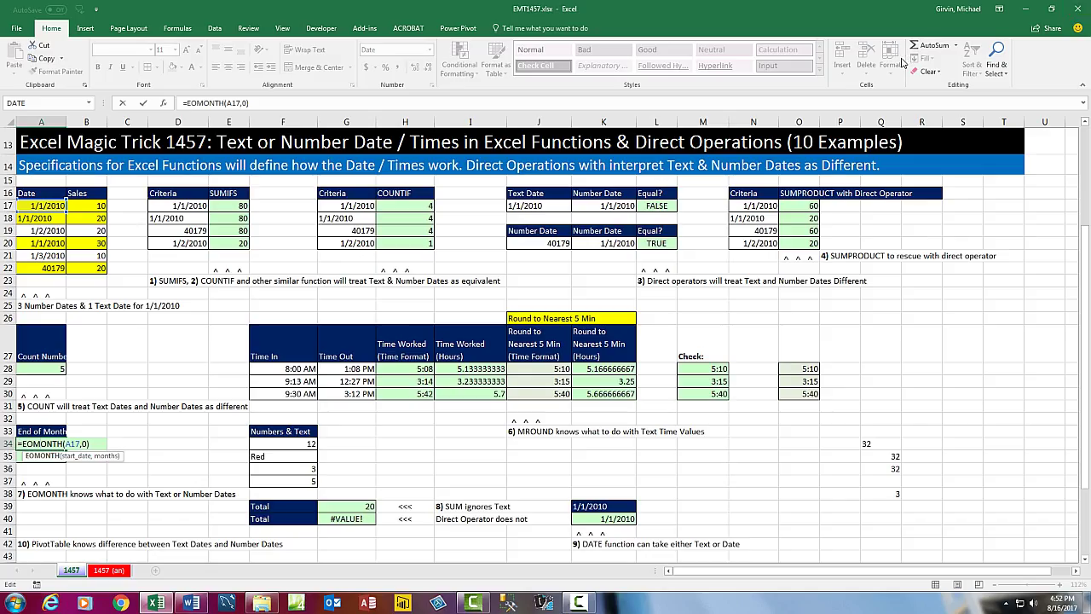
key("ctrl+Return")
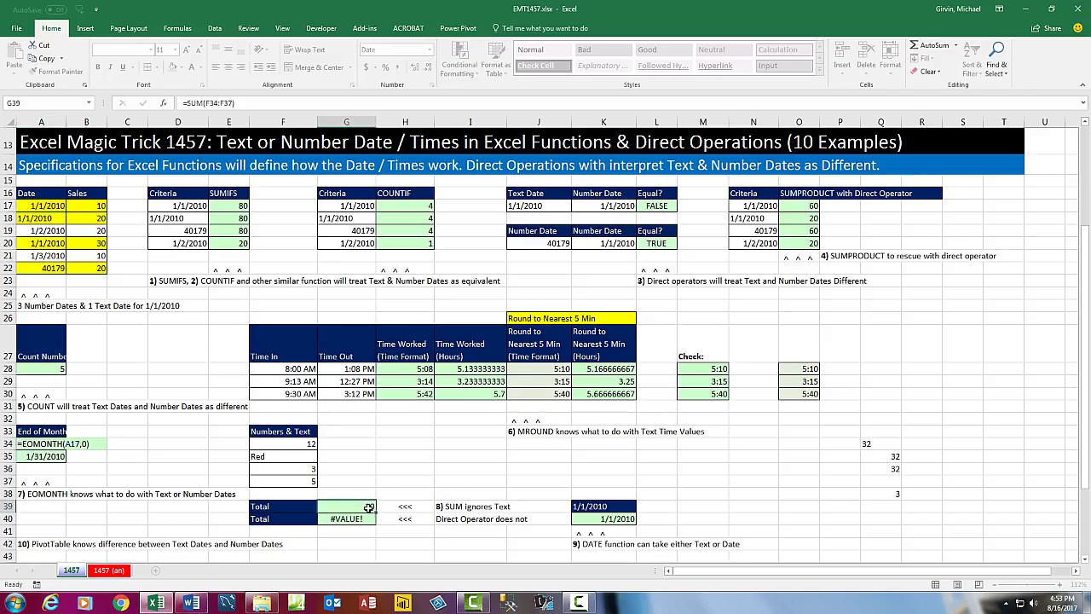
double_click(355, 507)
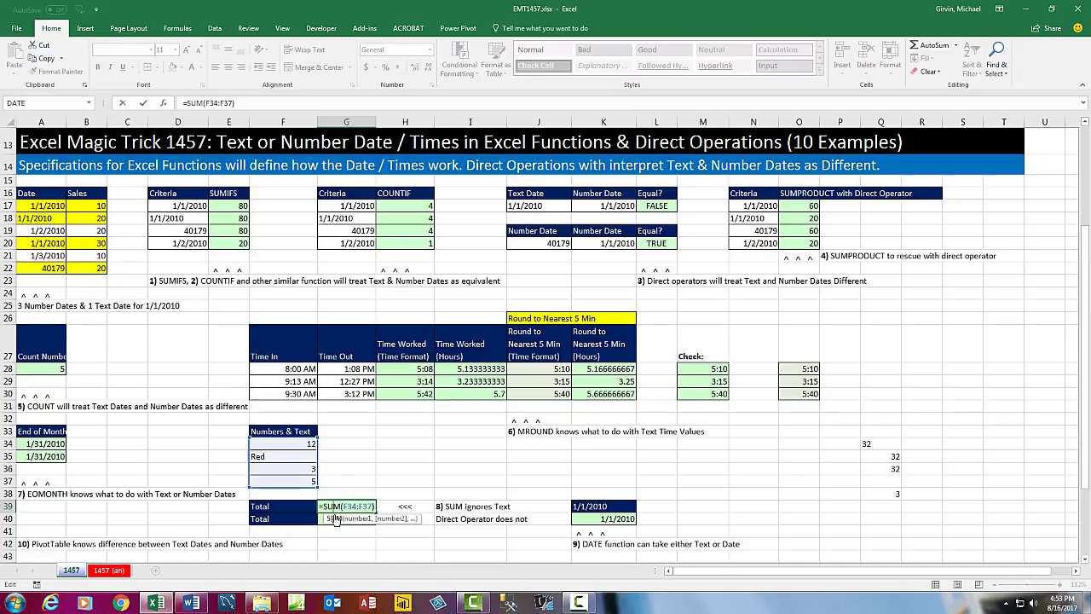
left_click(335, 519)
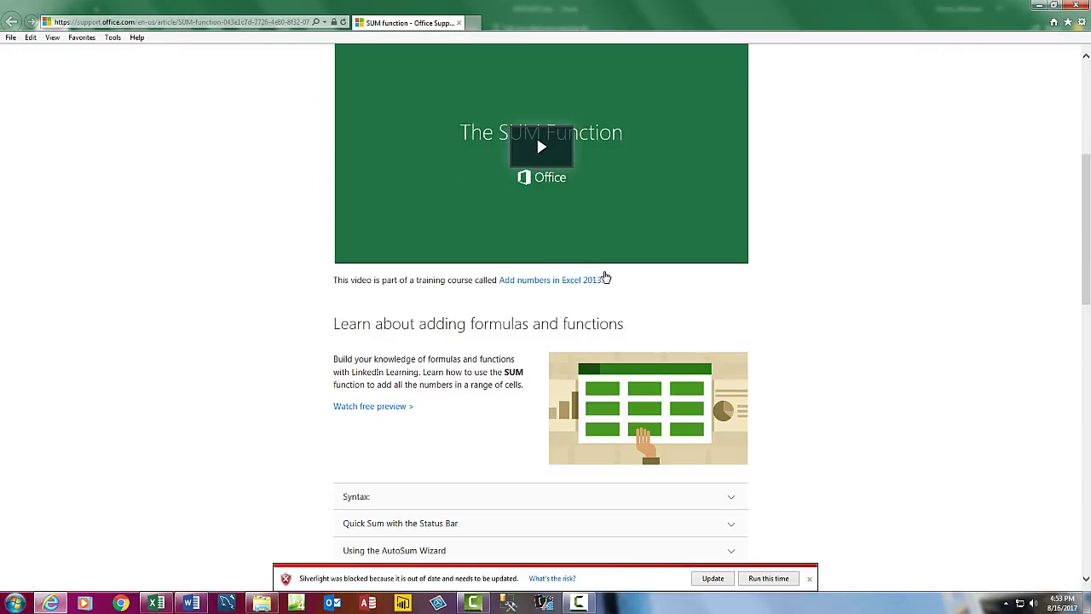
scroll(605, 277, "down", 6)
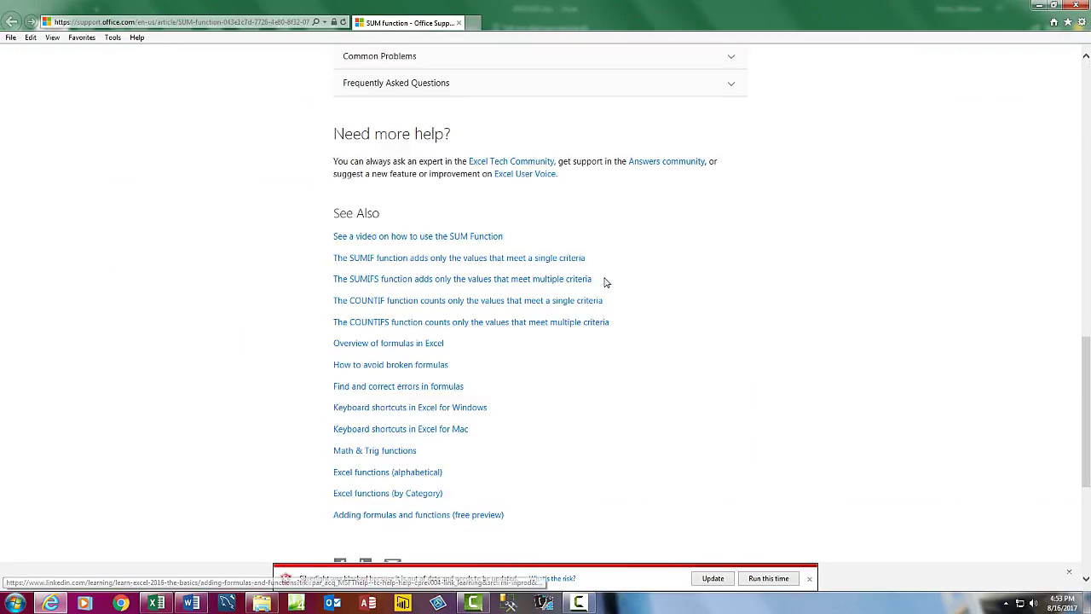
scroll(605, 277, "up", 6)
scroll(551, 345, "up", 5)
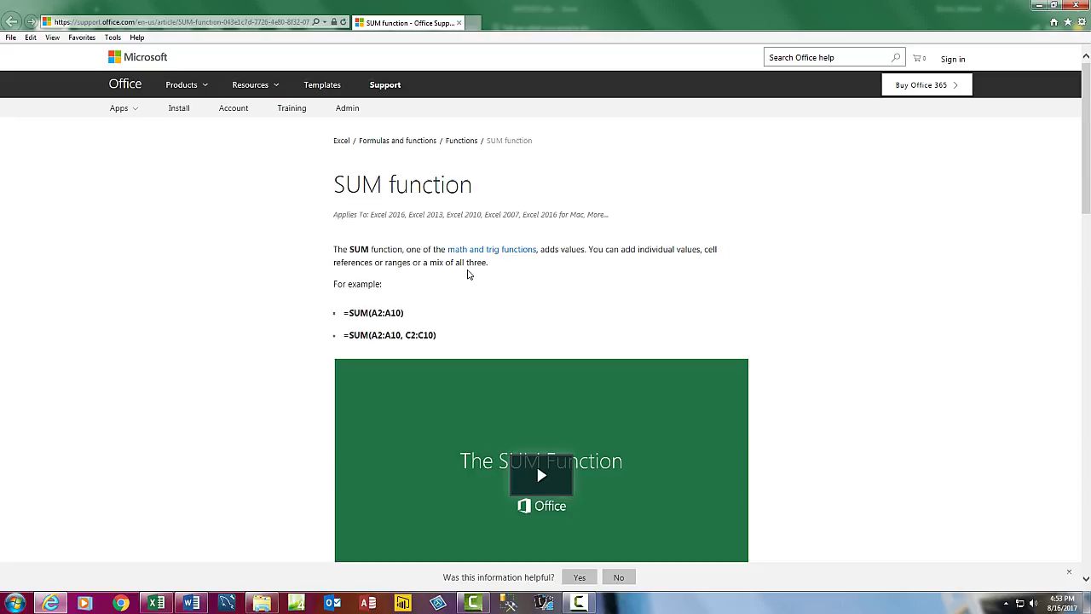
Close the SUM help and exit G39's edit mode, leaving its total at 20
left_click(460, 23)
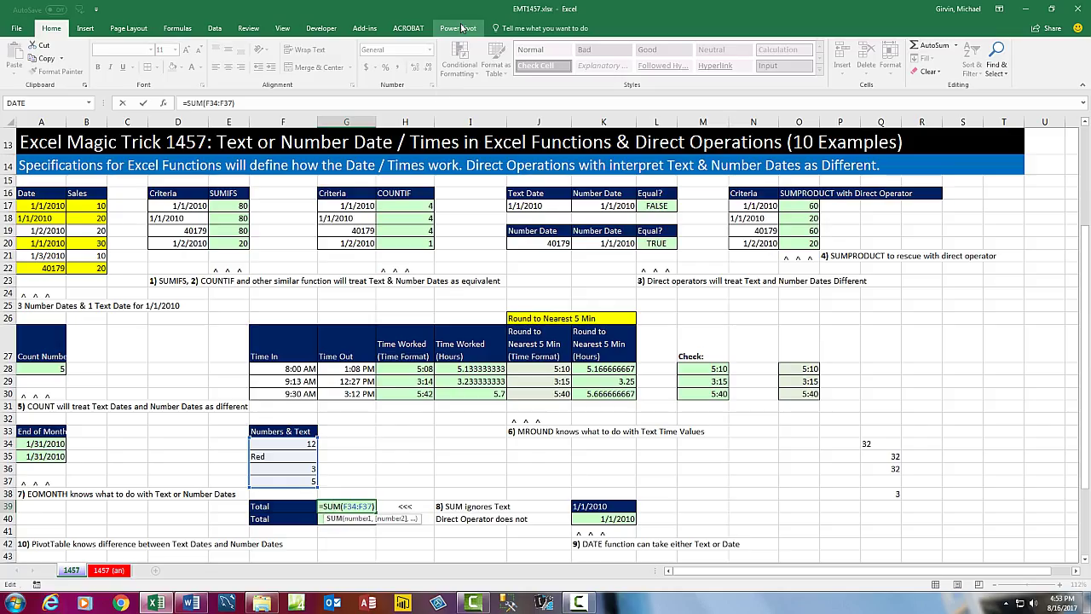
key("ctrl+Return")
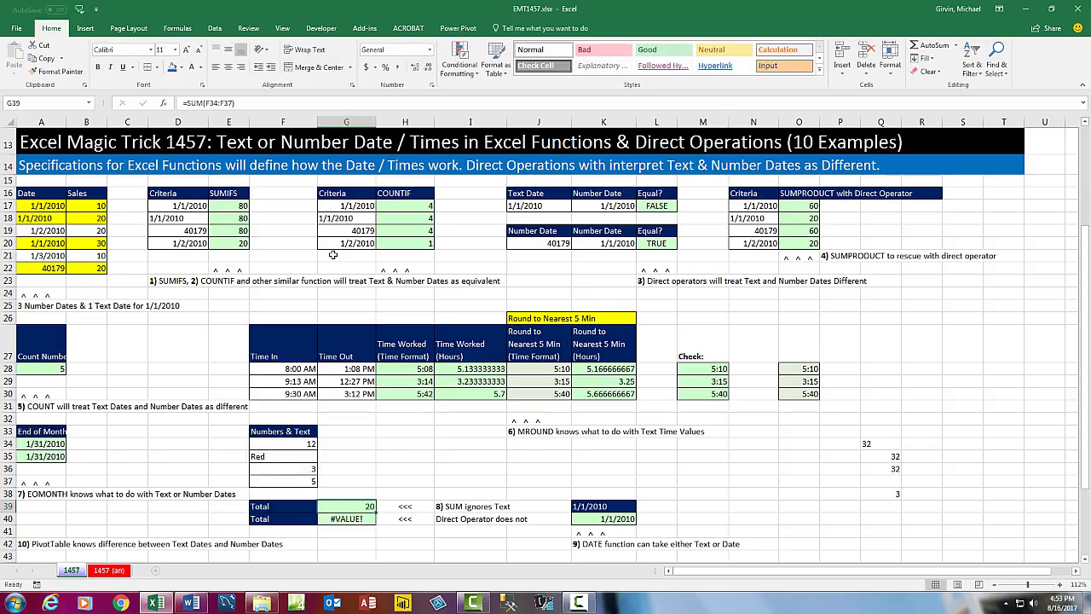